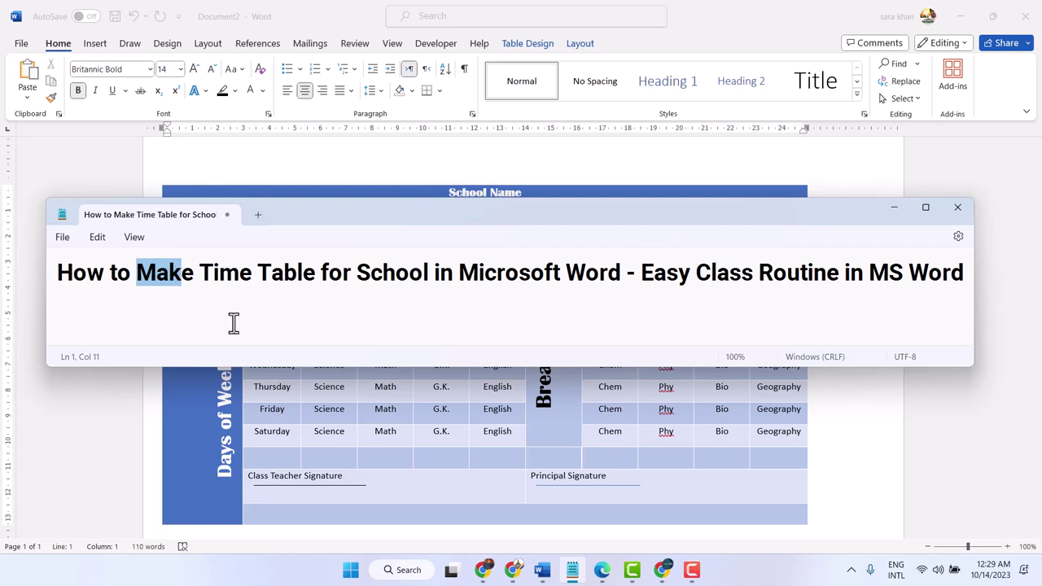
Step: Minimize the Notepad title note so the finished Class 5 timetable in Word is visible
left_click(234, 323)
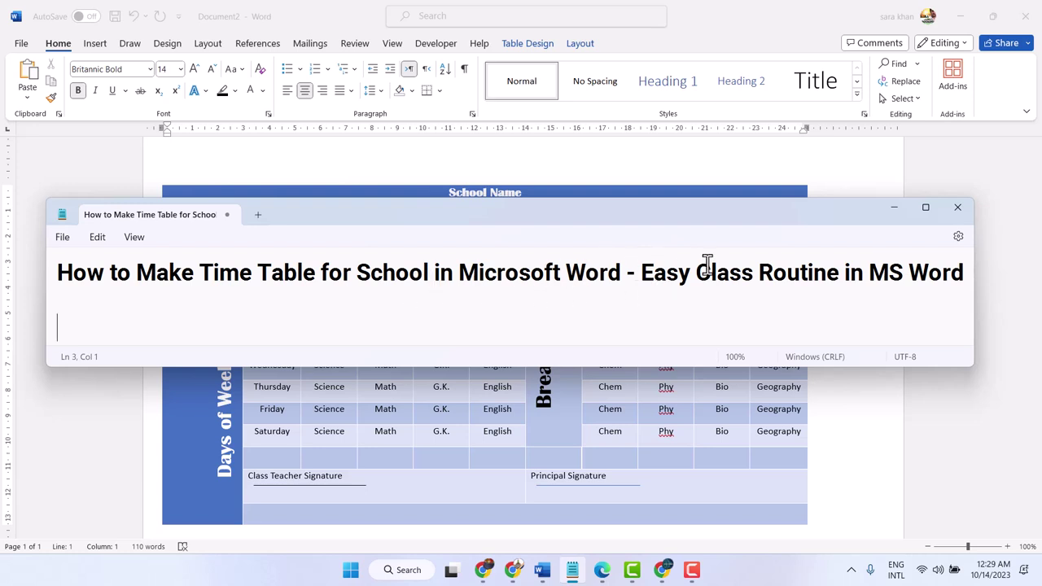
left_click(895, 207)
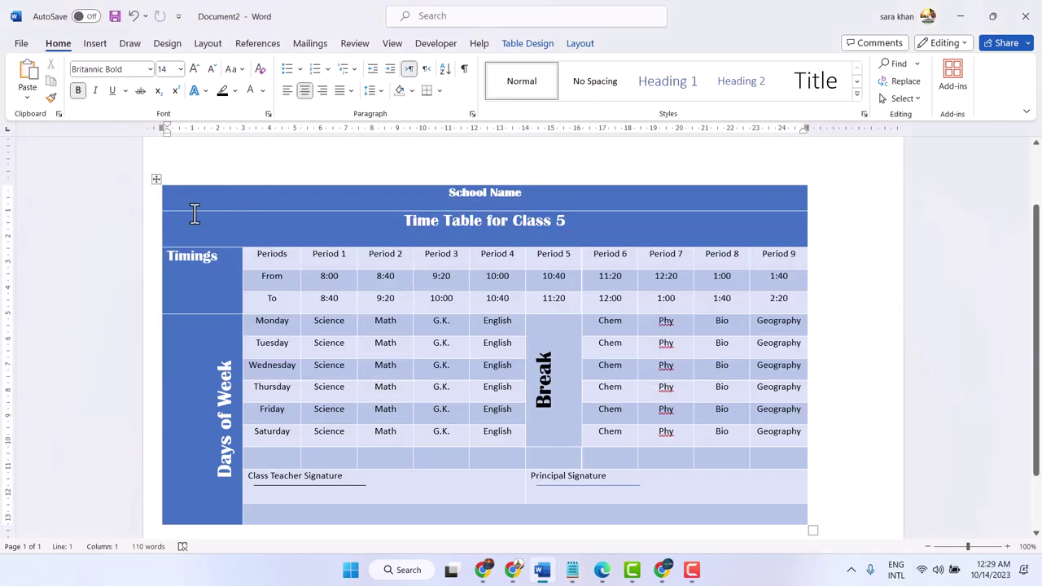
Step: Preview the whole timetable in the yellow table style
left_click_drag(156, 179, 544, 74)
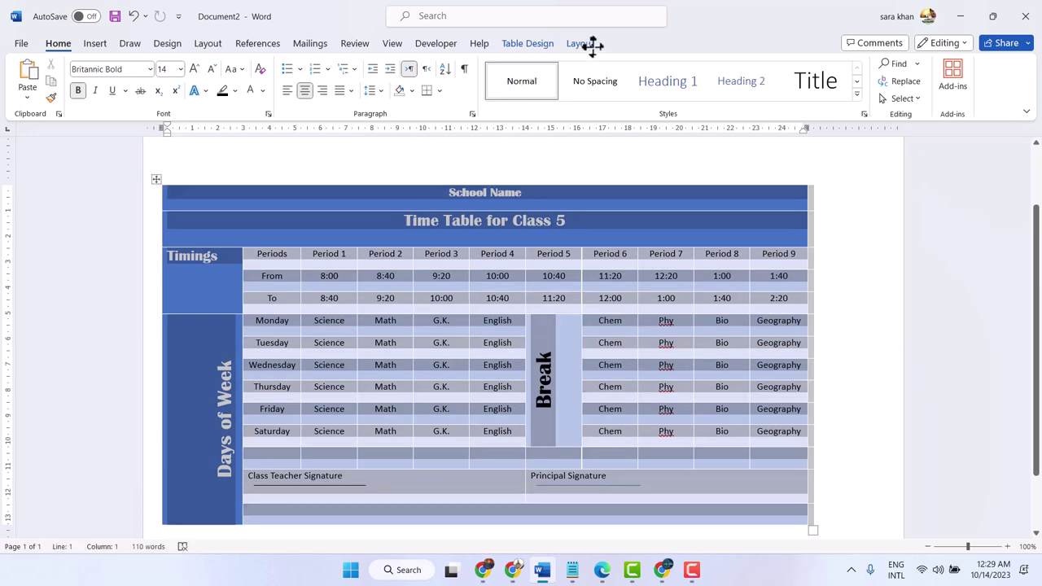
left_click(516, 48)
left_click(387, 79)
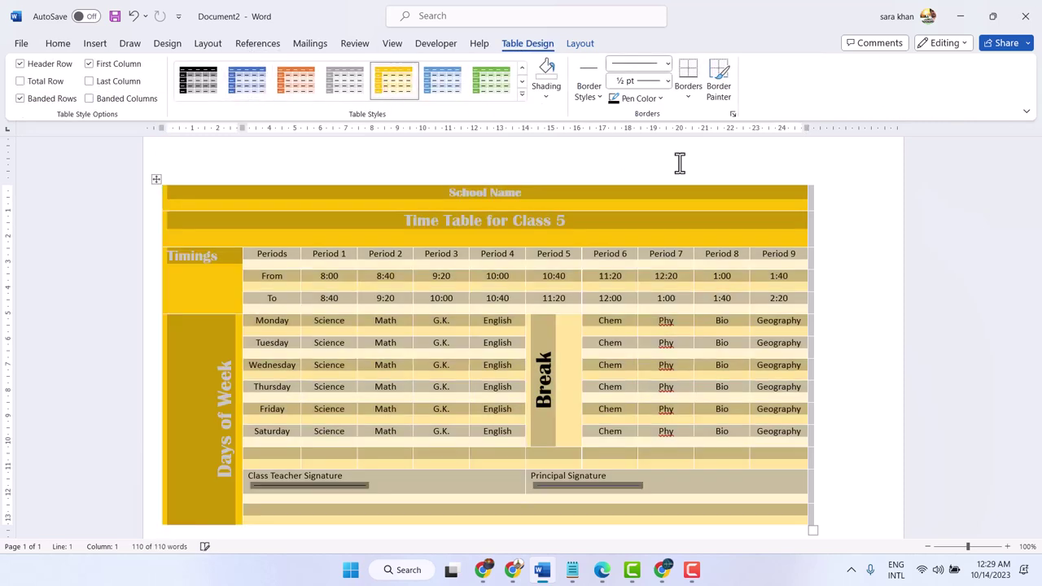
left_click(725, 165)
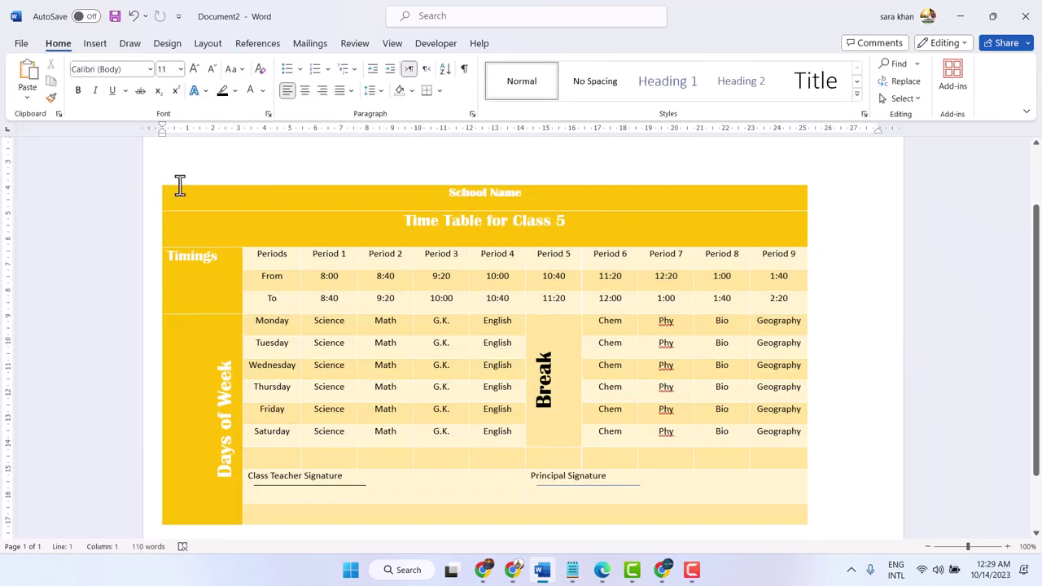
Step: Reselect the timetable and apply the green banded table style instead
left_click(155, 181)
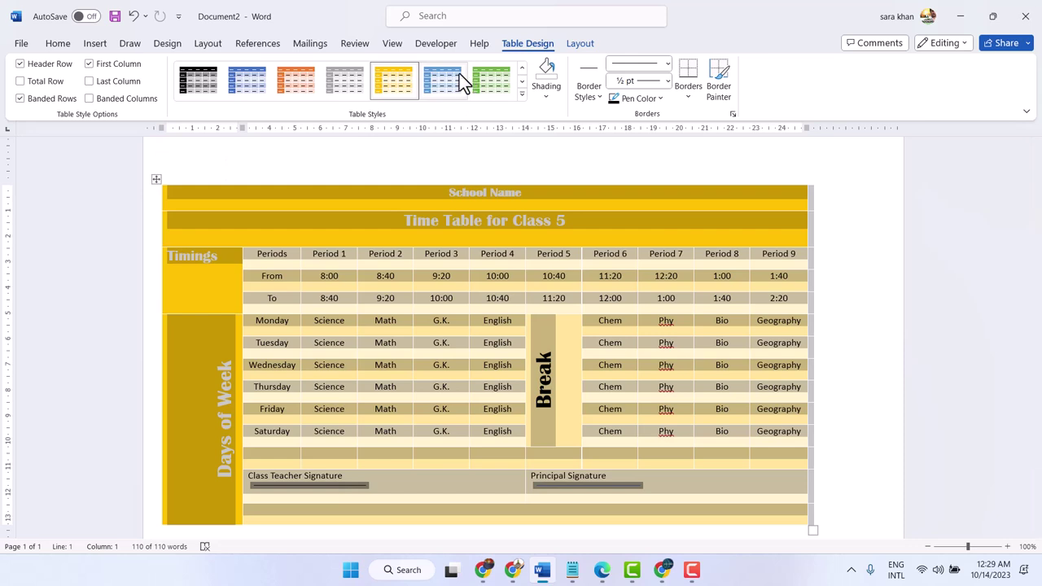
left_click(490, 83)
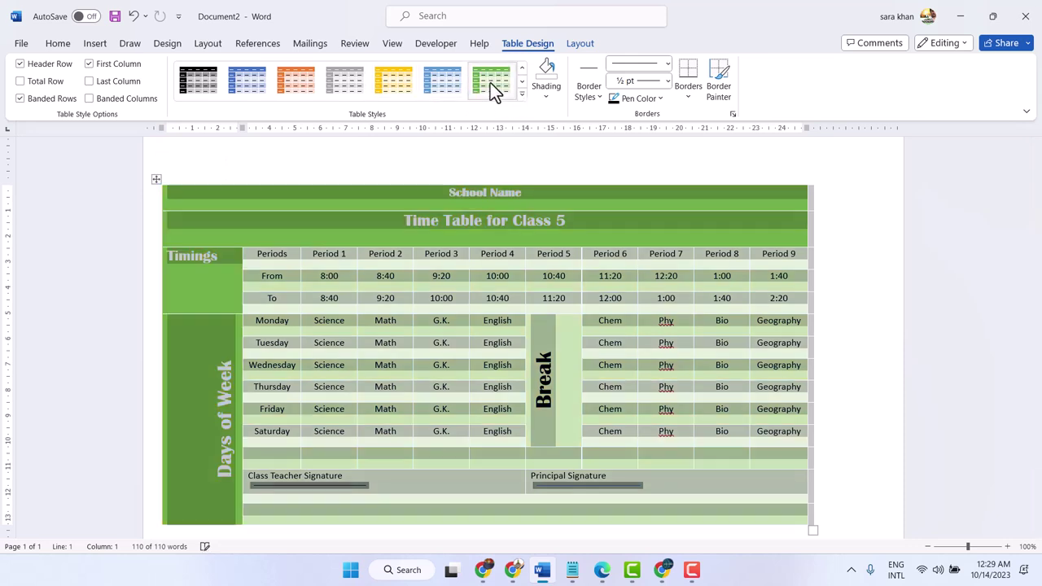
left_click(834, 206)
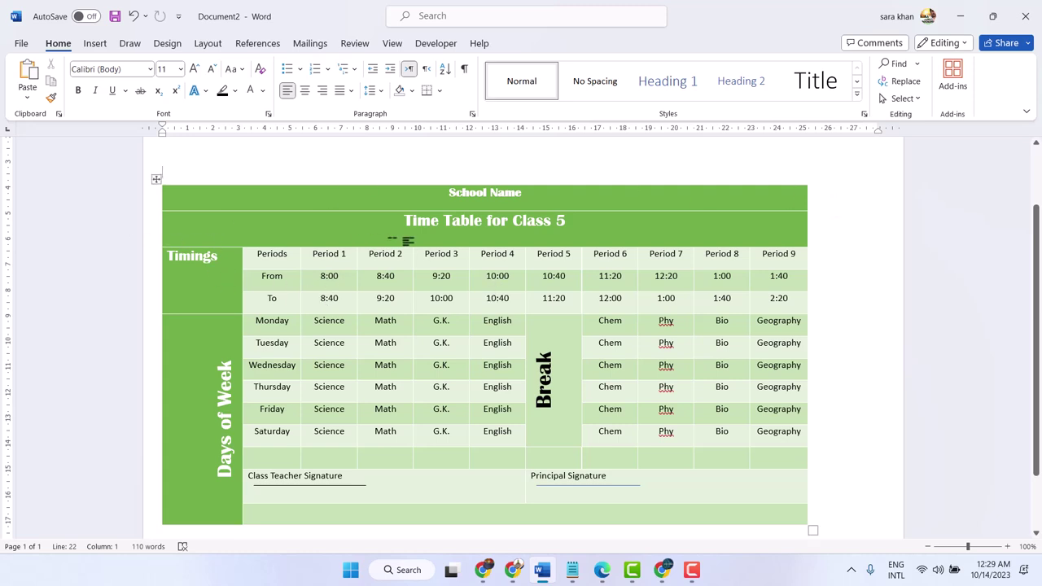
left_click(19, 43)
Step: Create a blank document and insert a table with 11 columns and 12 rows
left_click(204, 160)
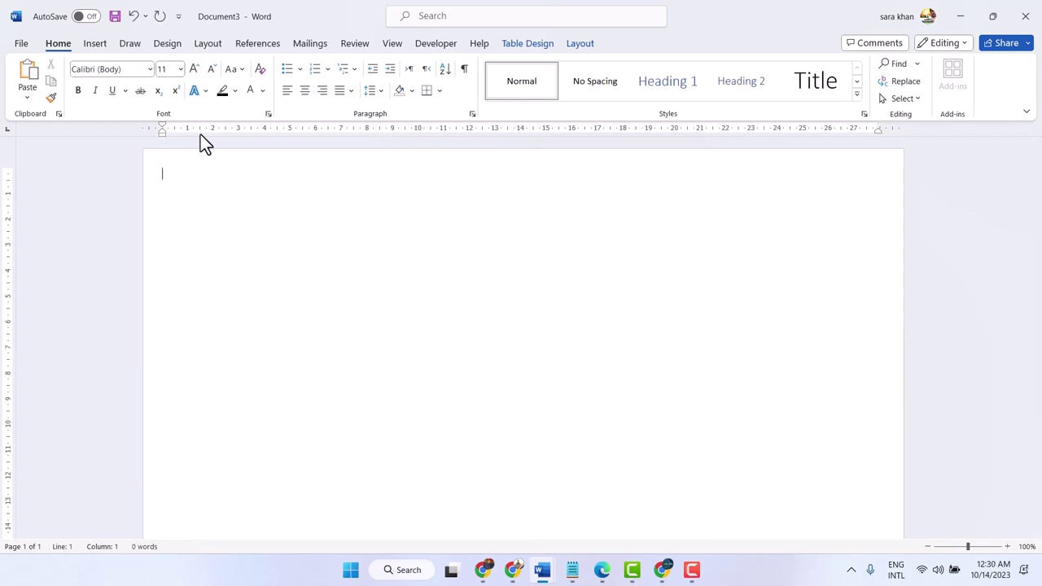
left_click(94, 42)
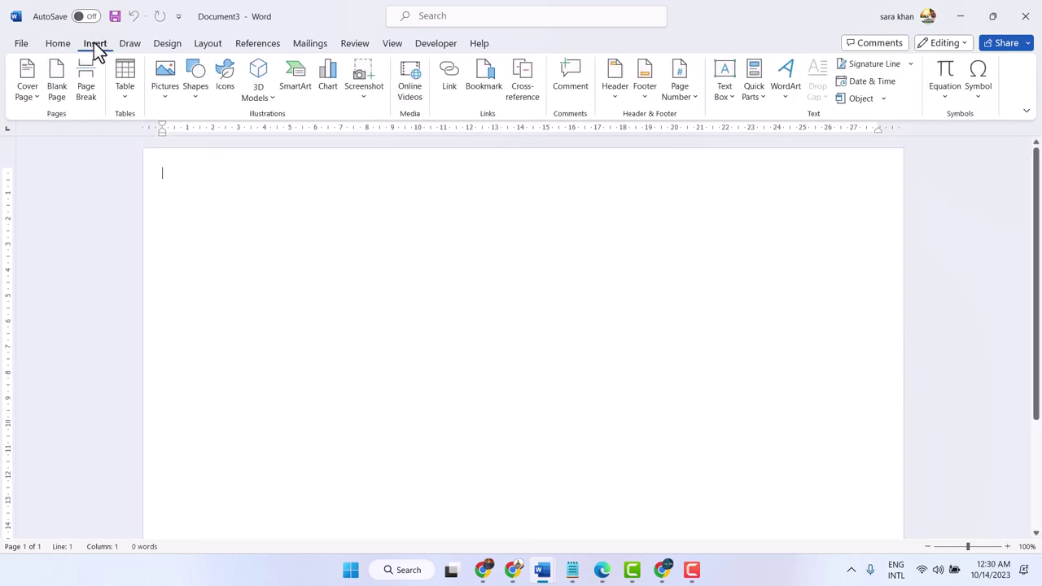
left_click(127, 101)
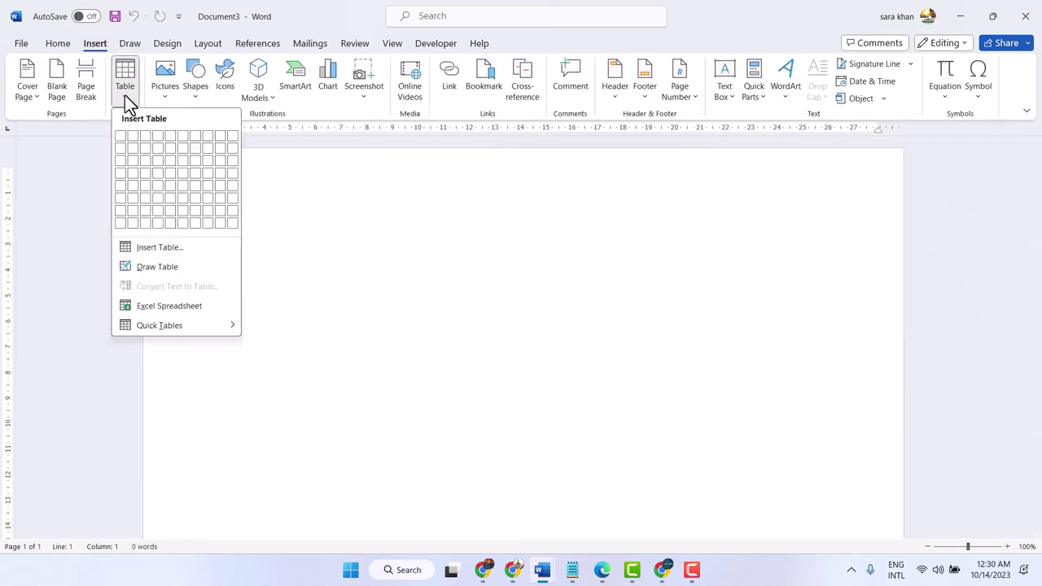
left_click(156, 248)
type("1")
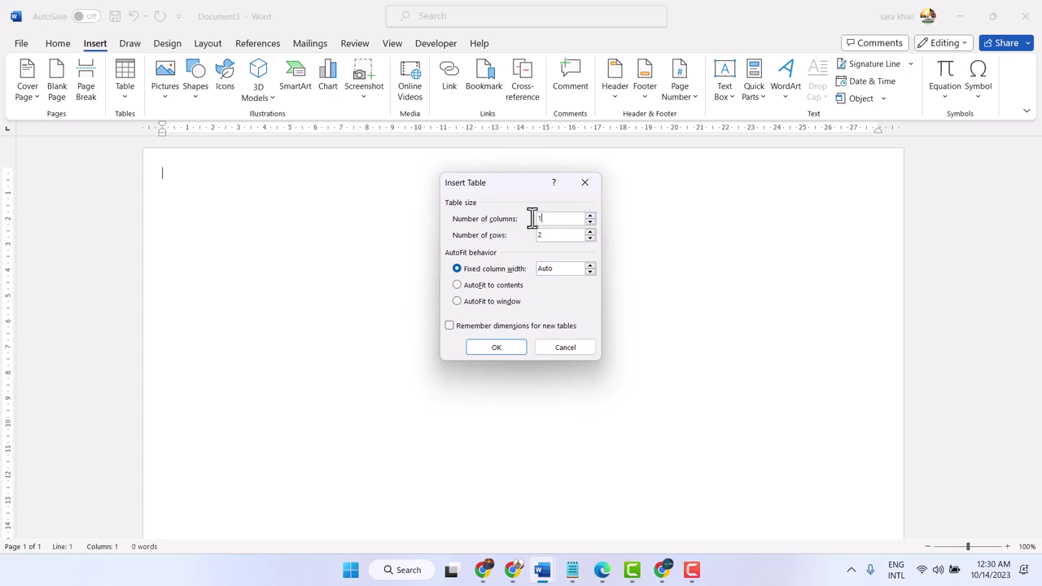
type("2")
double_click(551, 236)
double_click(558, 219)
type("11")
double_click(553, 235)
left_click(485, 352)
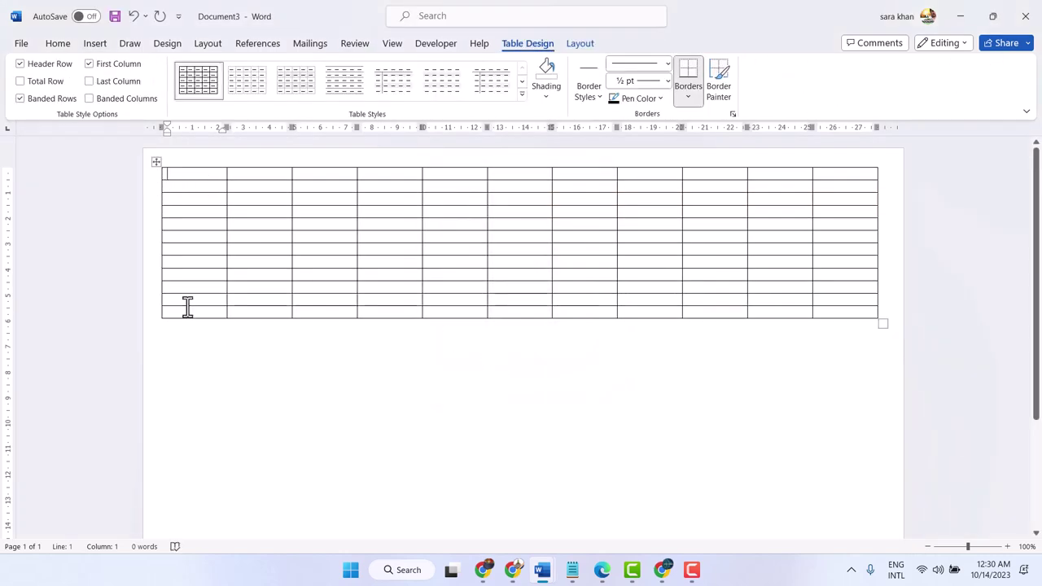
Step: Move the empty table a little lower down the page
mouse_move(157, 228)
left_click(196, 355)
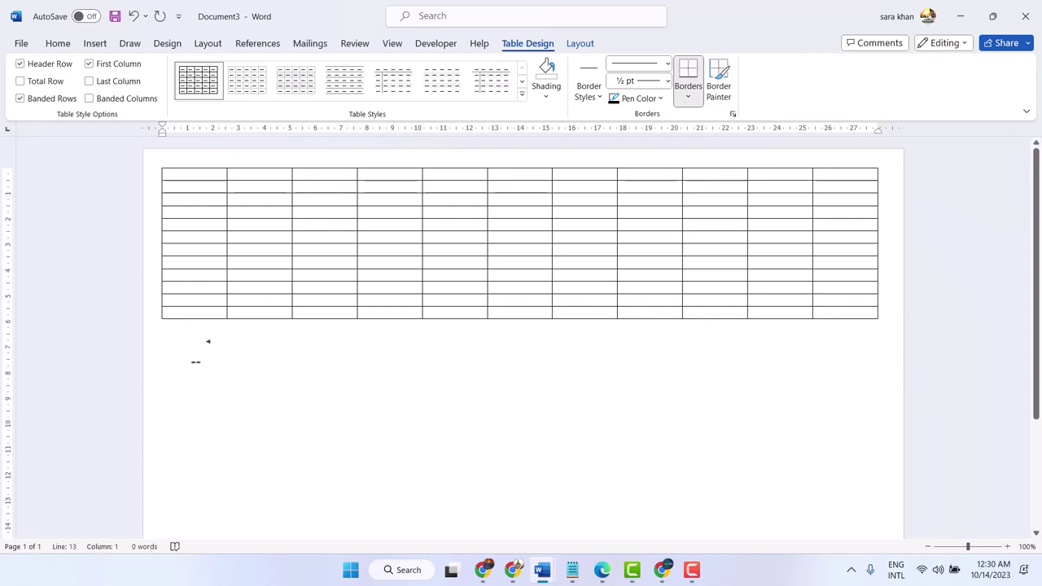
left_click_drag(155, 162, 154, 223)
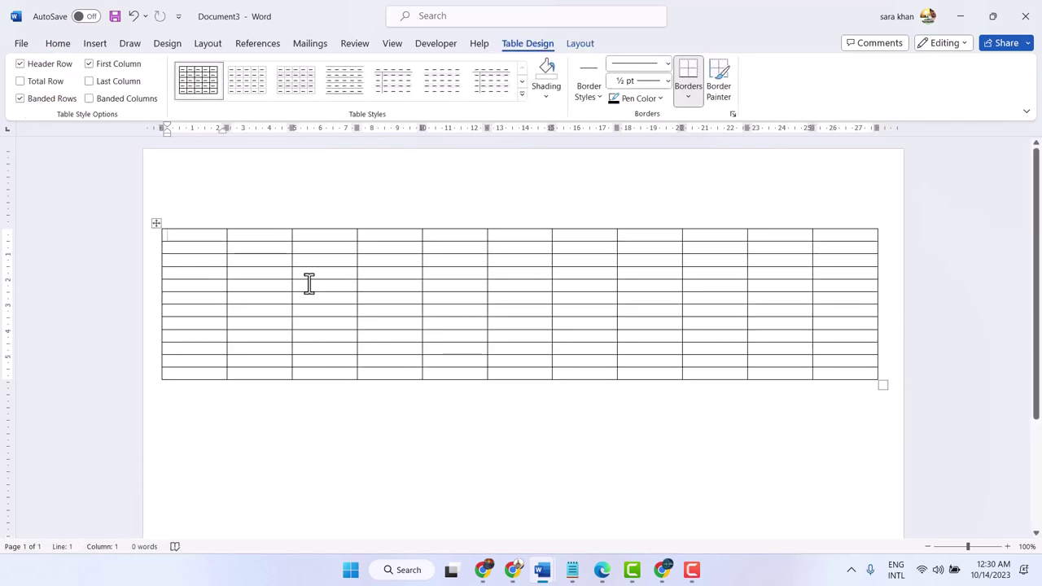
Step: Merge all cells of the table's first row into one cell
left_click_drag(224, 246, 817, 245)
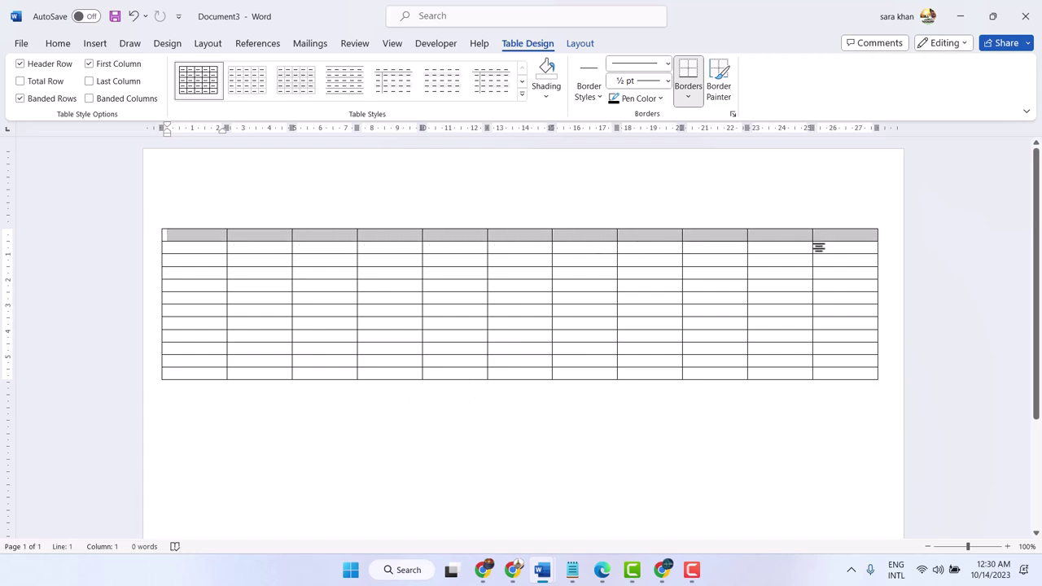
right_click(380, 244)
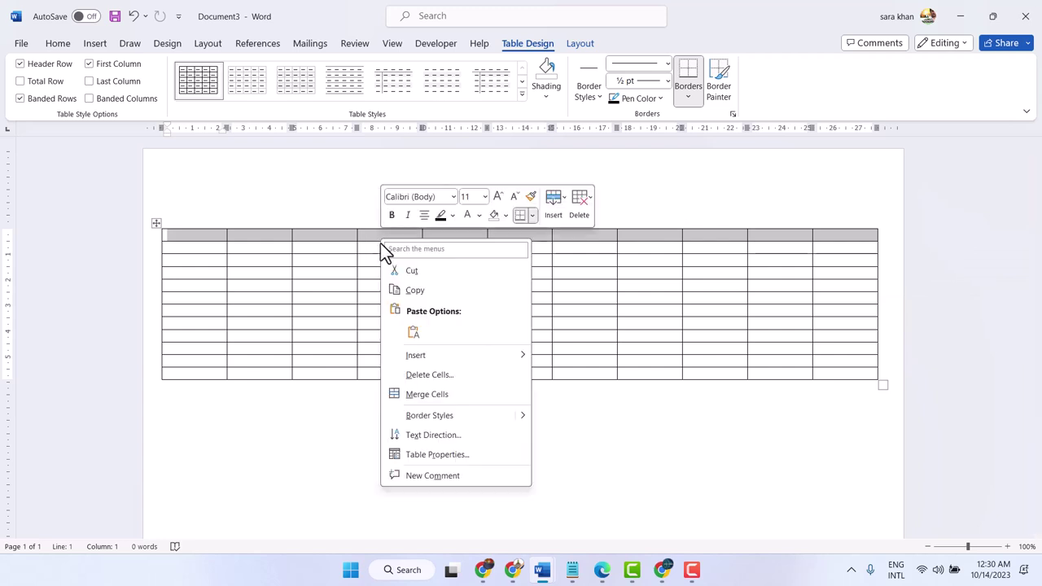
left_click(425, 396)
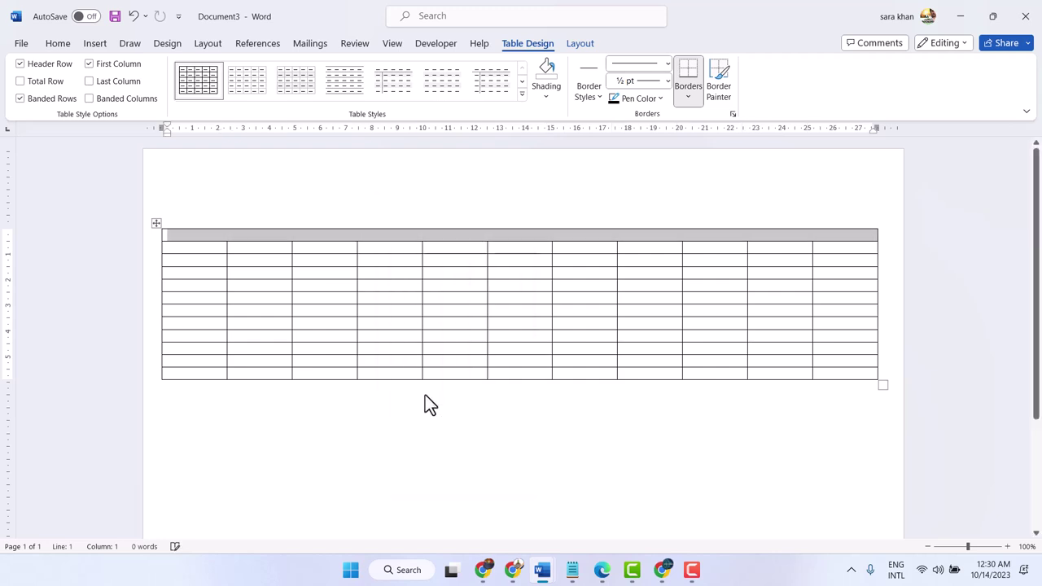
left_click(427, 232)
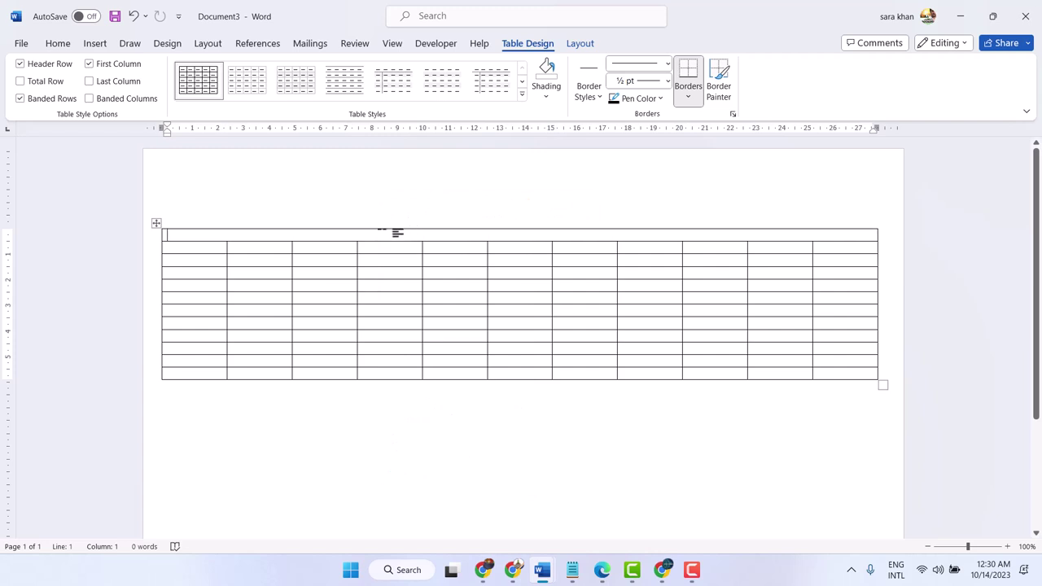
Step: Type 'School Name' in the merged top cell and enlarge it to 16 pt
type("S")
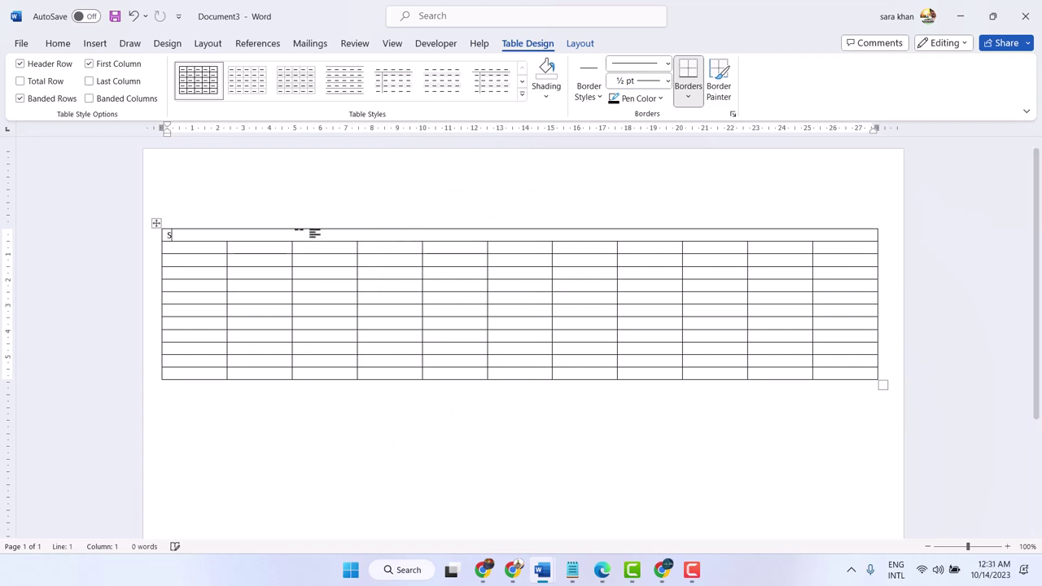
type("choo")
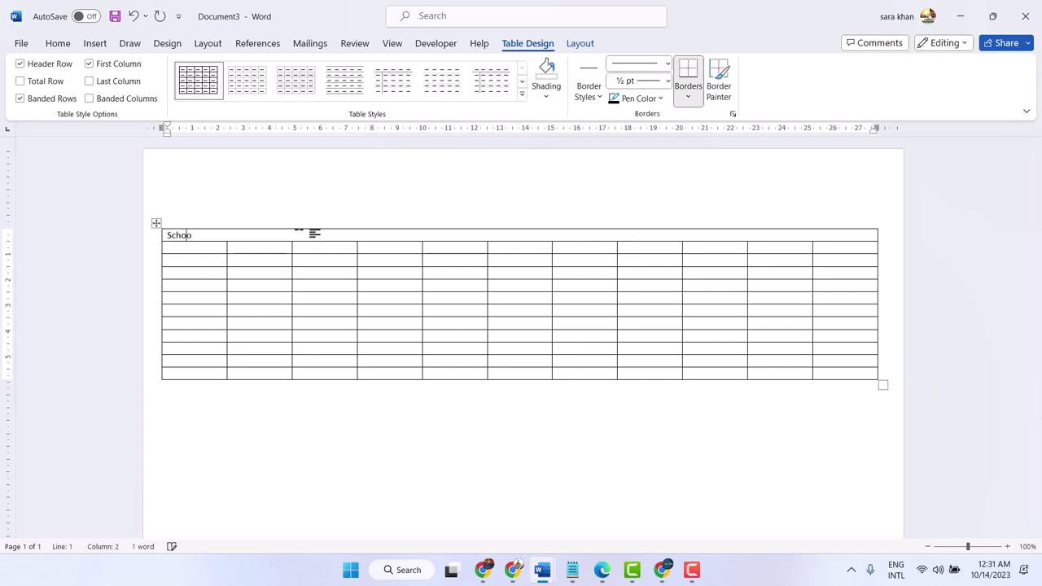
type("l N")
type("ame")
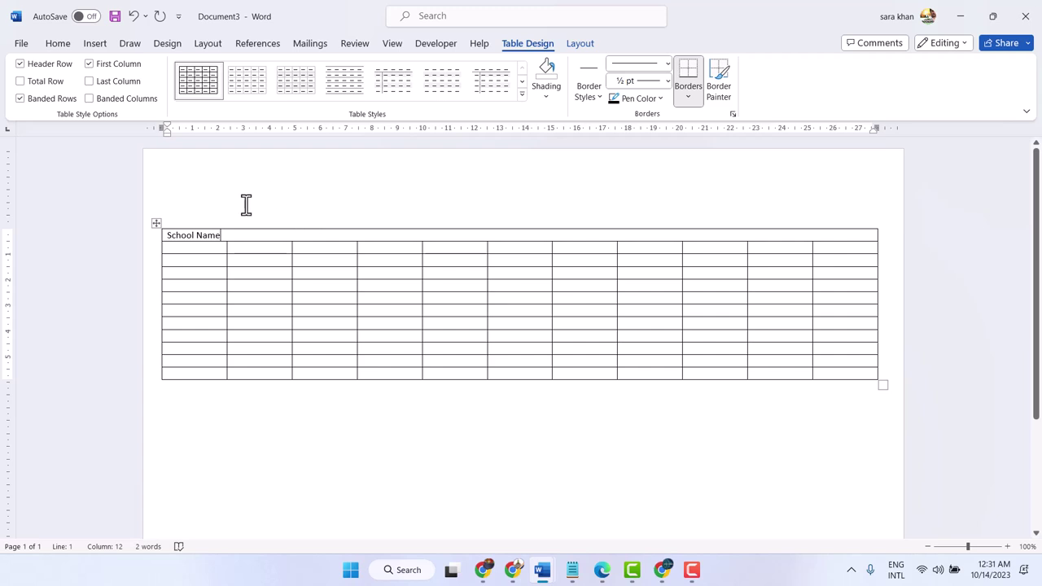
left_click_drag(223, 235, 174, 238)
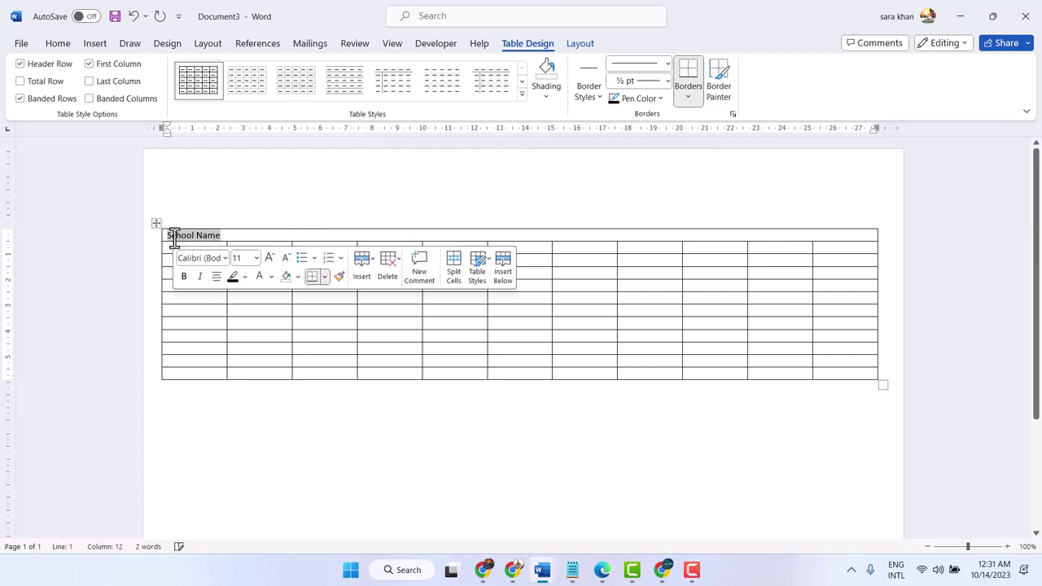
left_click(57, 43)
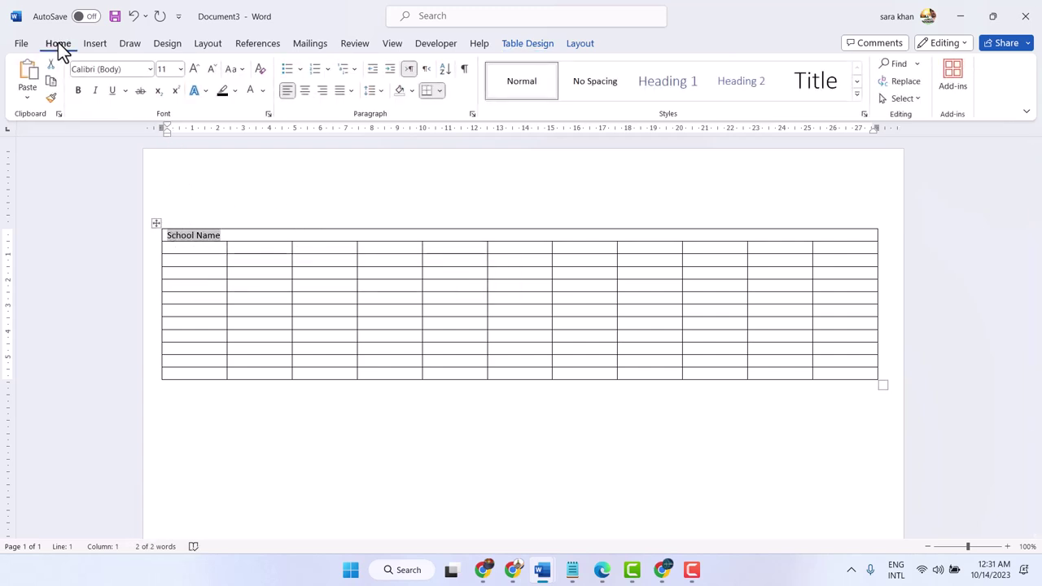
left_click(196, 69)
left_click(196, 69)
left_click(197, 69)
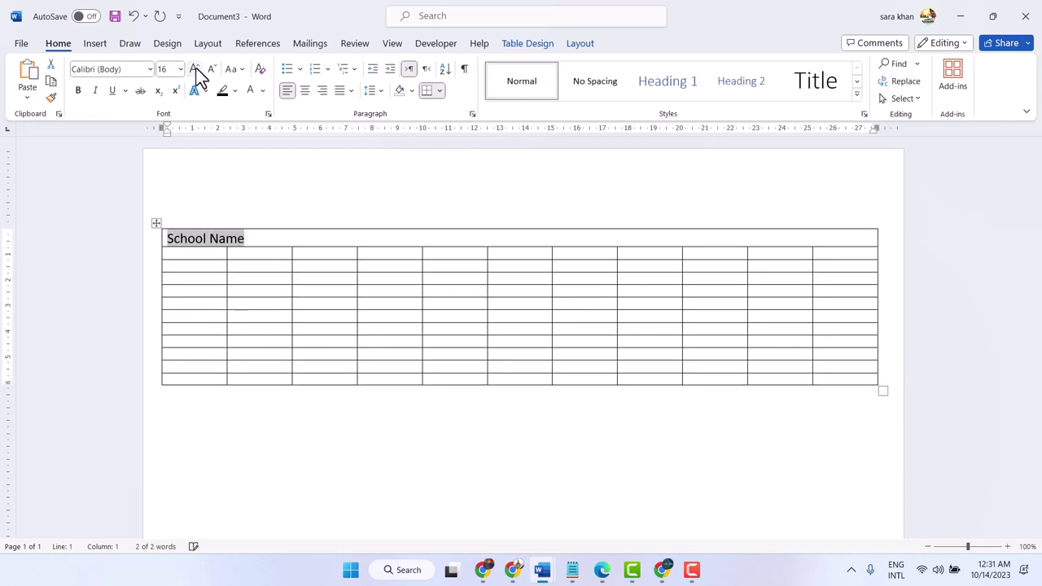
Step: Set 'School Name' in Britannic Bold and centre it in the cell
left_click(153, 70)
left_click(151, 69)
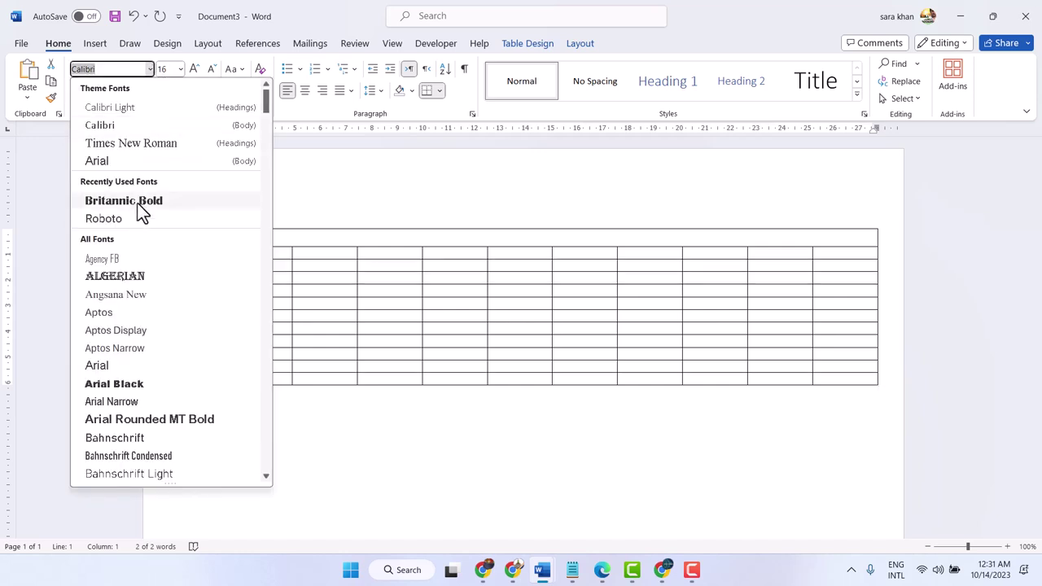
key("Escape")
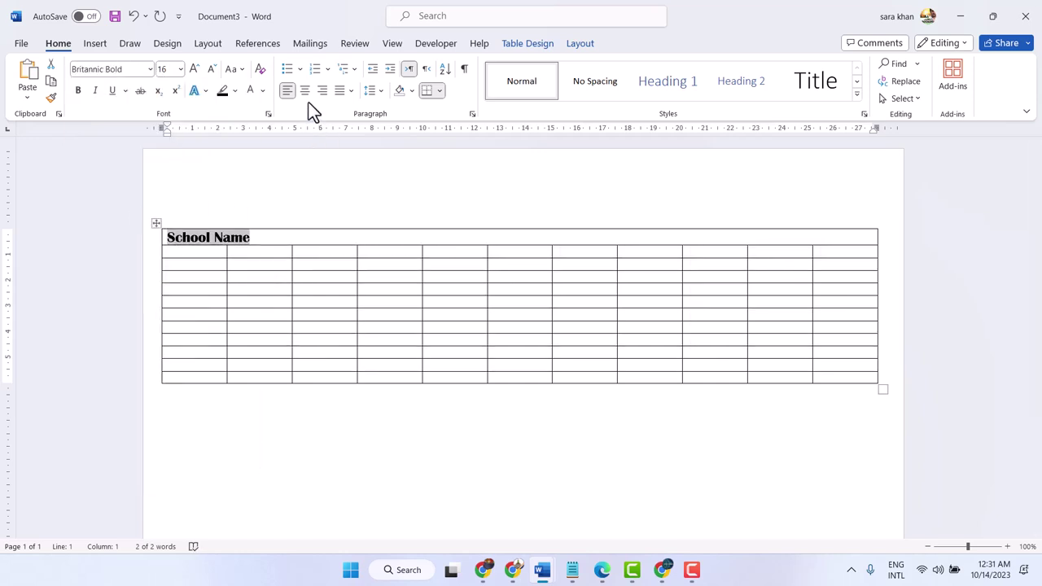
left_click(306, 91)
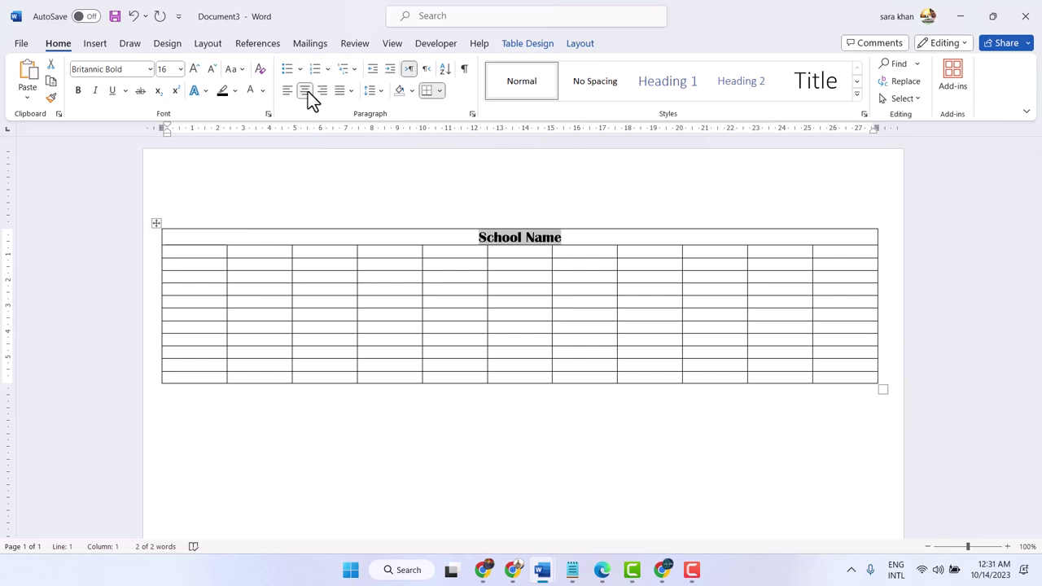
left_click(253, 254)
left_click_drag(221, 252, 837, 248)
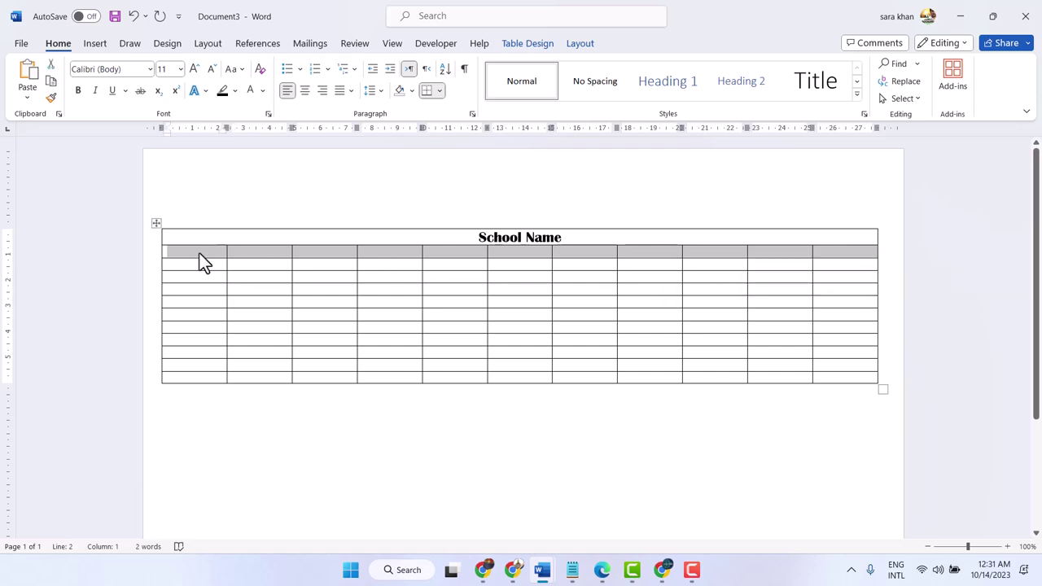
Step: Select all cells of row 2 and merge them with Merge Cells
left_click(347, 262)
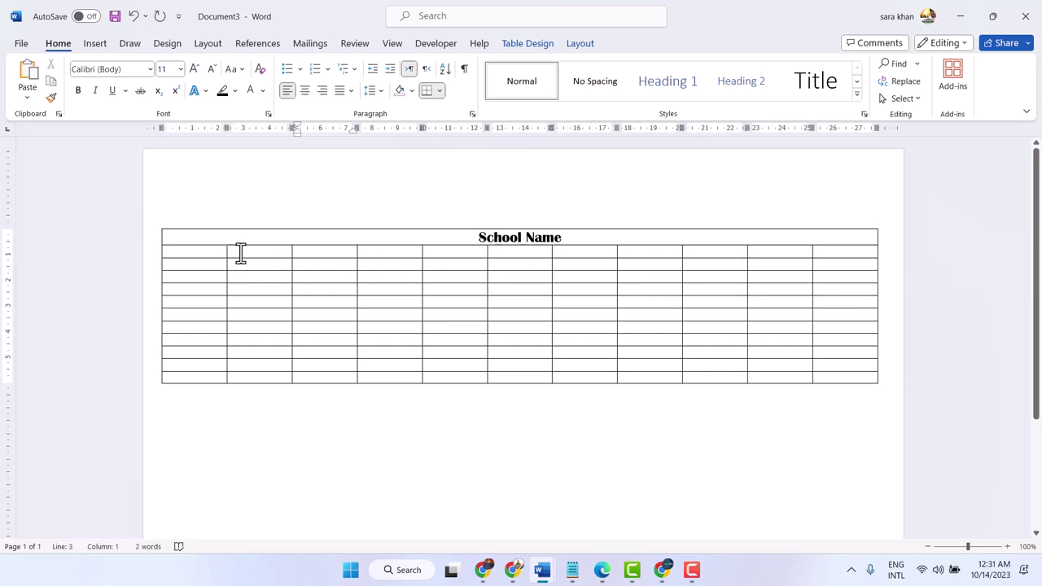
left_click_drag(240, 253, 839, 251)
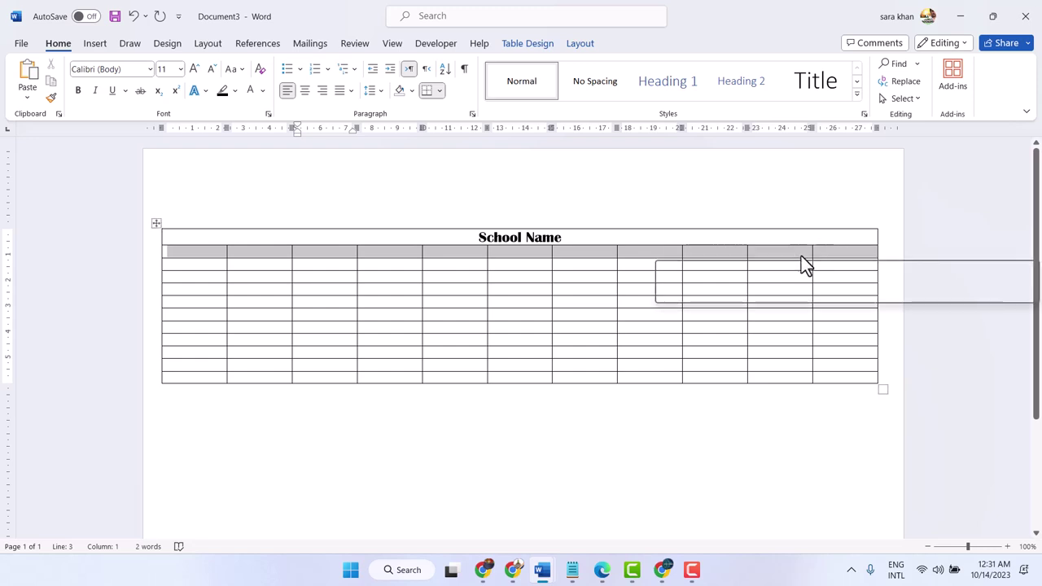
right_click(433, 254)
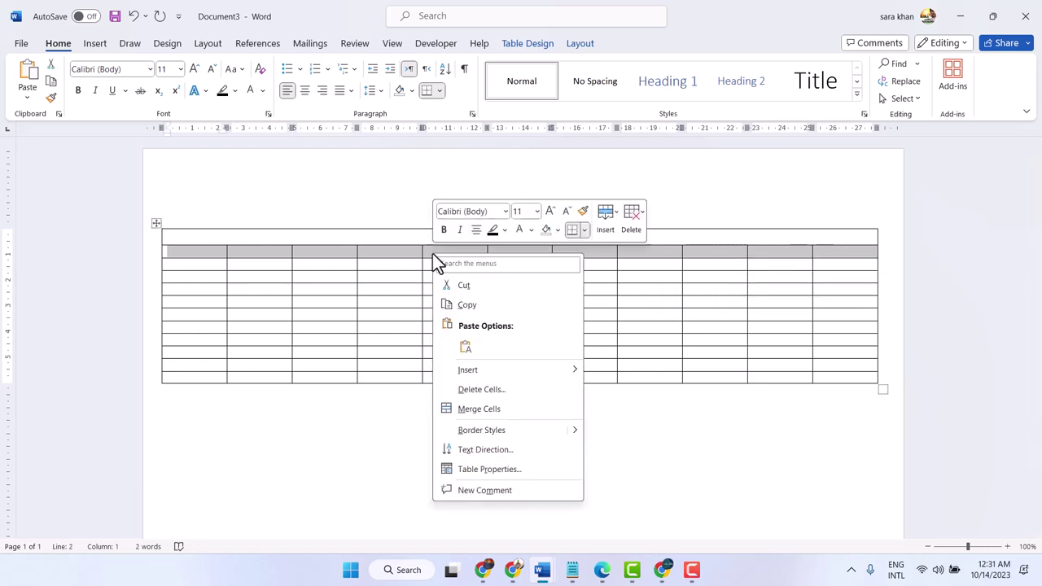
left_click(472, 412)
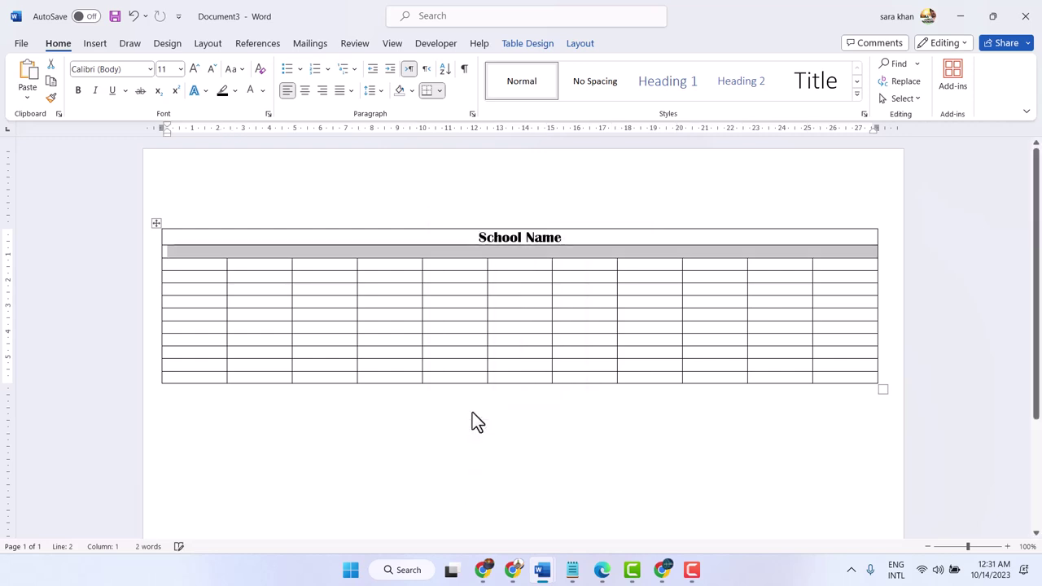
left_click(288, 253)
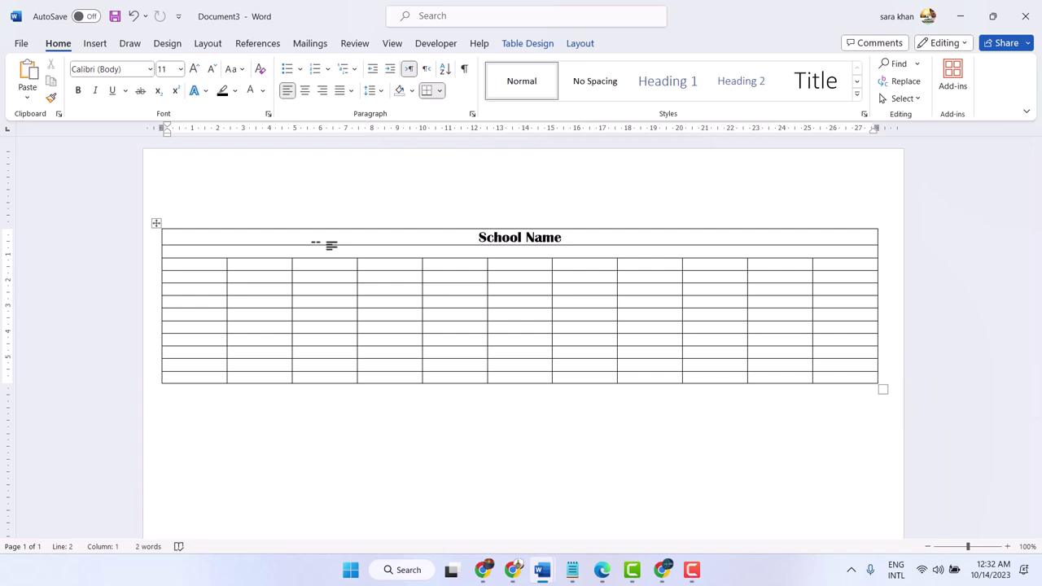
Step: Type 'Time Table for Class 5th' and make the 'th' superscript
type("Time Table for Class")
type("5t")
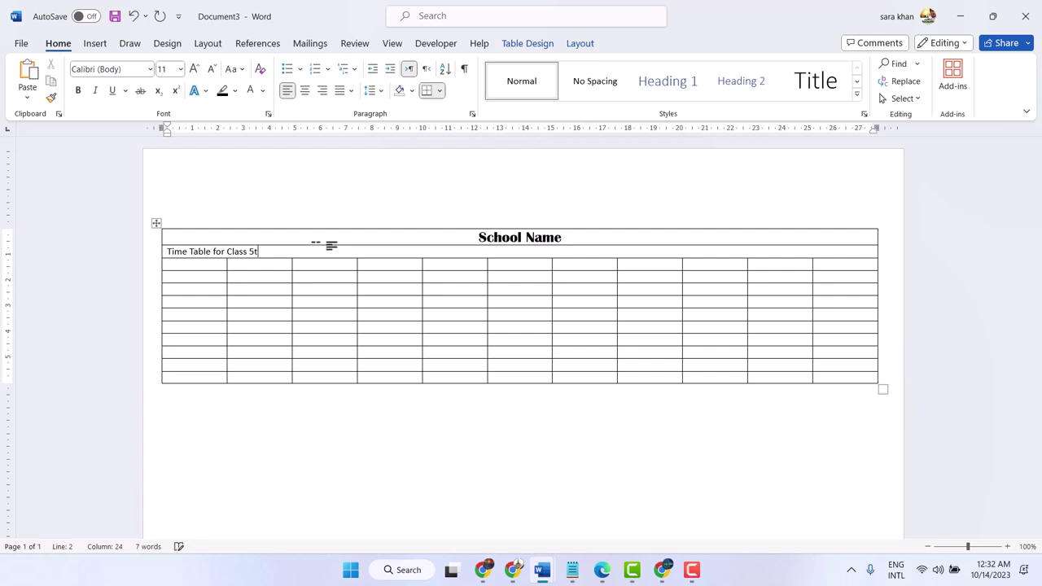
type("h")
left_click_drag(251, 252, 265, 252)
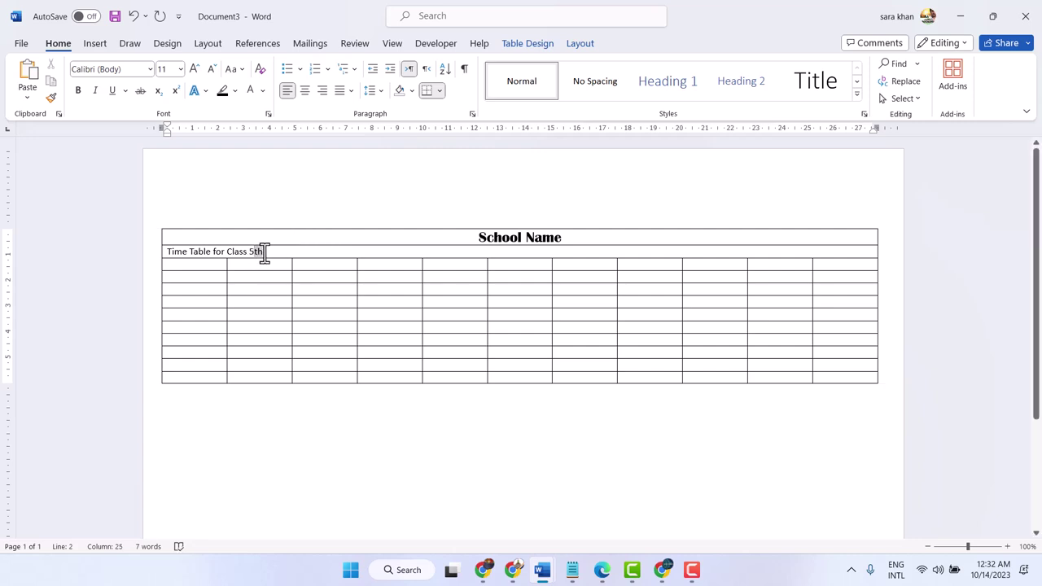
left_click(175, 90)
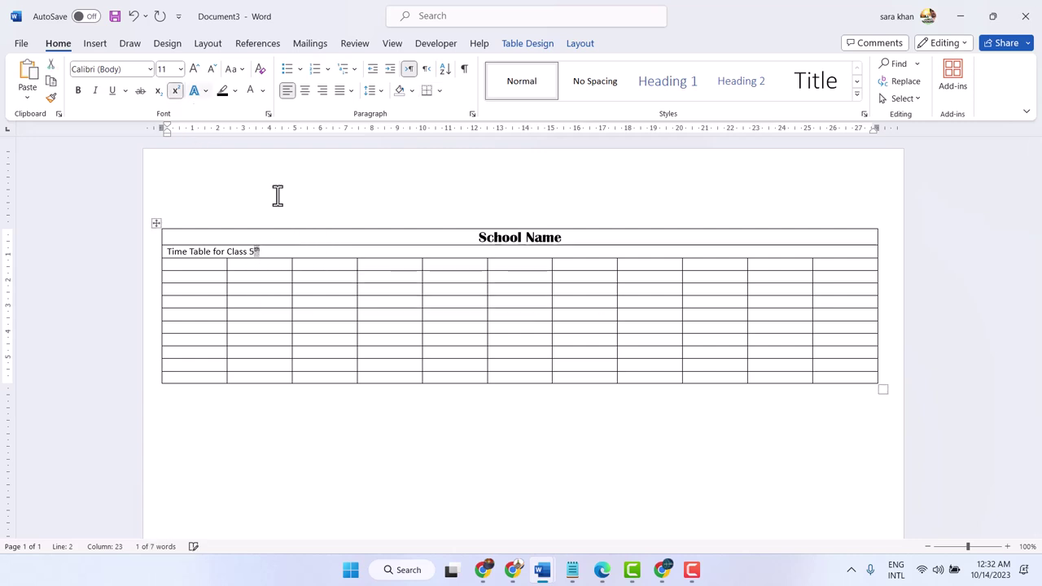
Step: Format the heading as 22 pt Britannic Bold, centred in its cell
left_click_drag(272, 253, 168, 251)
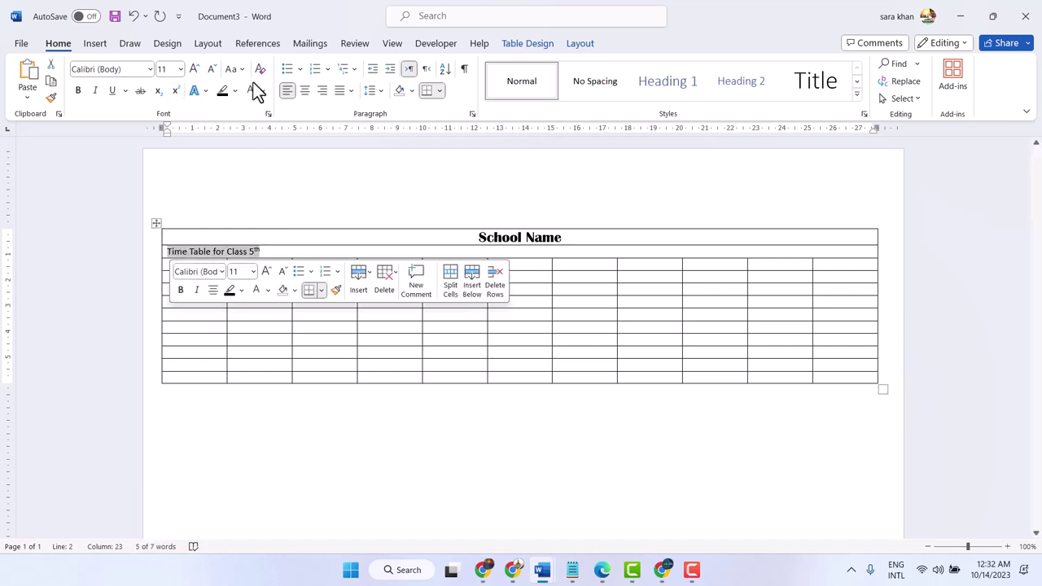
left_click(194, 70)
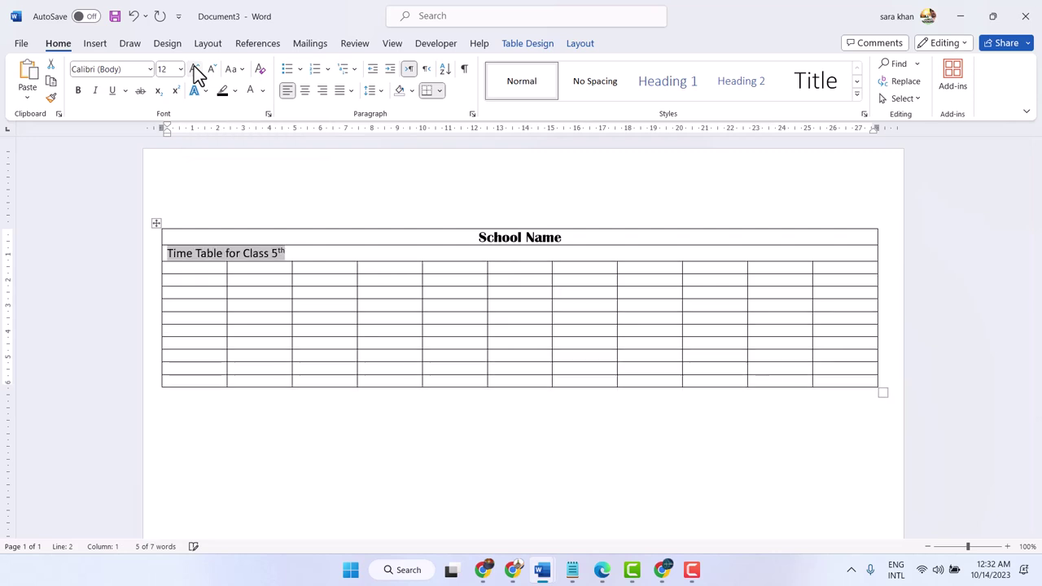
left_click(196, 70)
left_click(197, 70)
left_click(196, 70)
left_click(196, 70)
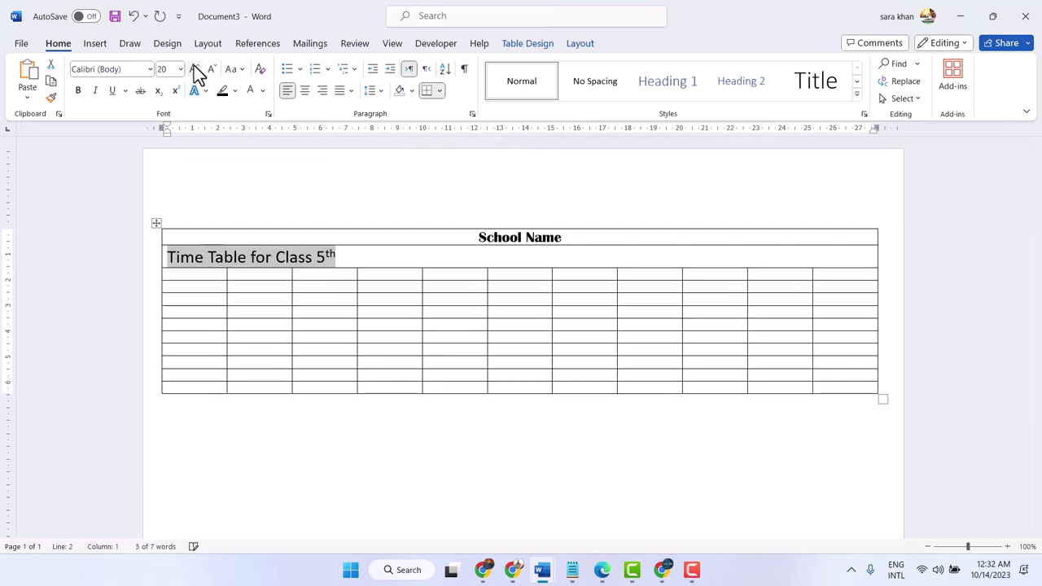
left_click(196, 70)
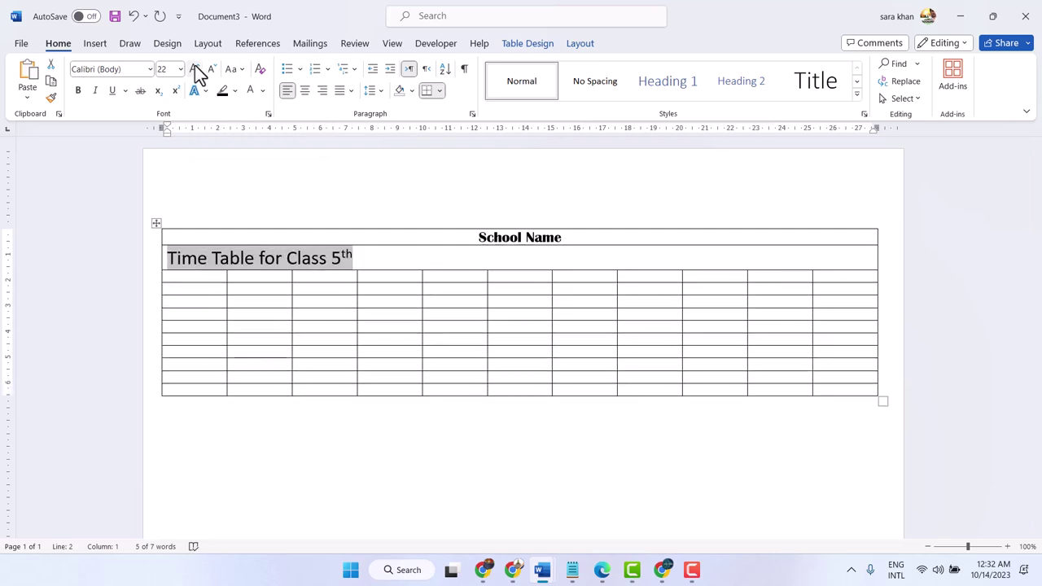
left_click(306, 90)
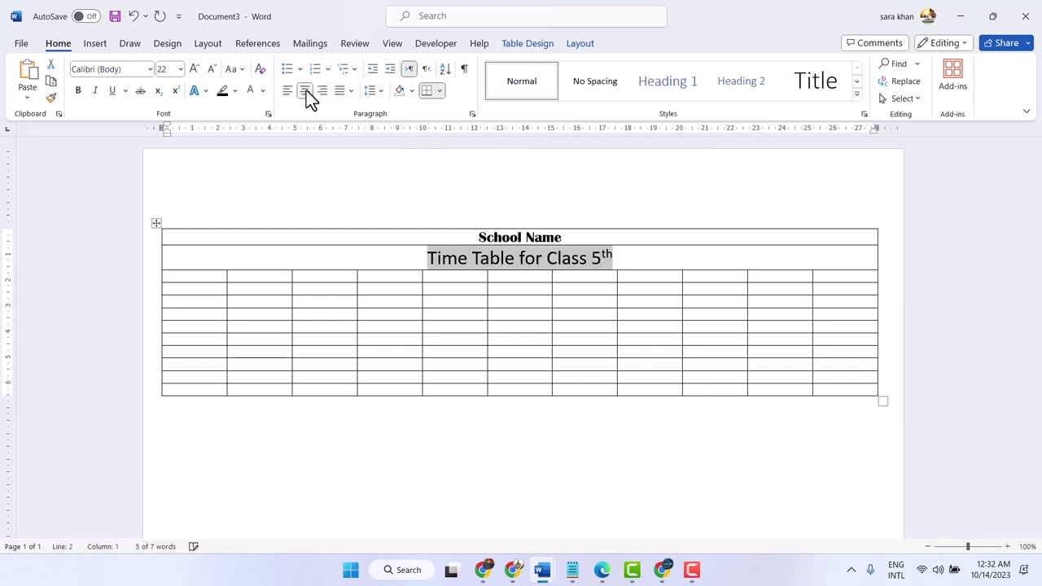
left_click(149, 69)
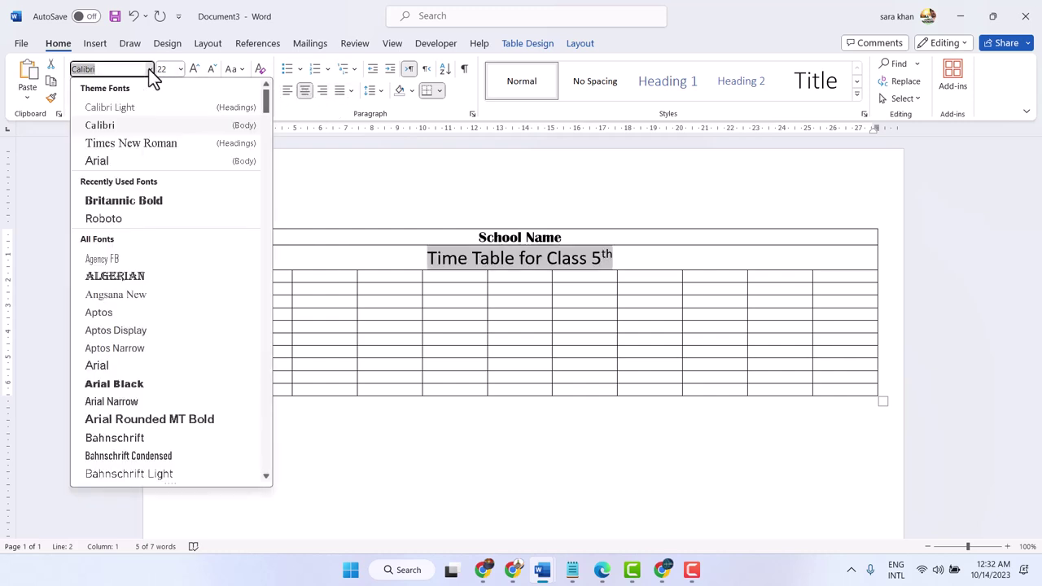
left_click(127, 201)
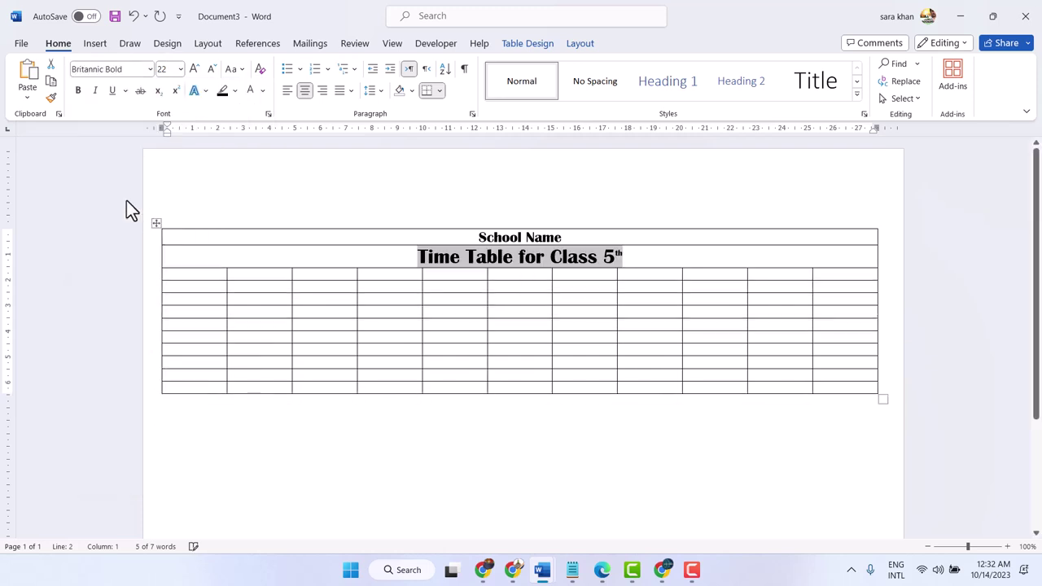
left_click(673, 259)
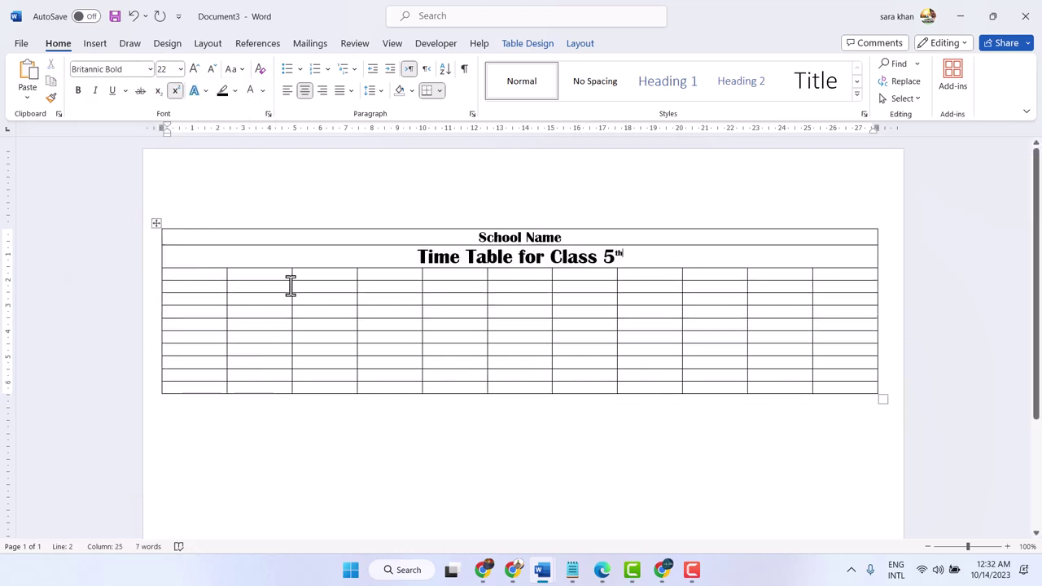
left_click_drag(184, 279, 198, 298)
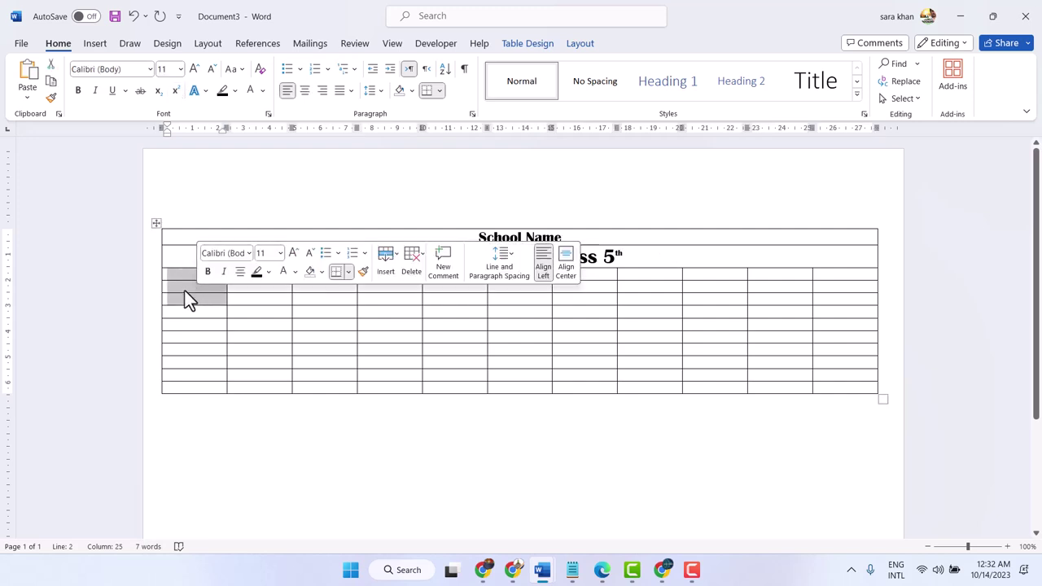
Step: Merge the two first-column cells below the heading and type 'Timings'
right_click(190, 286)
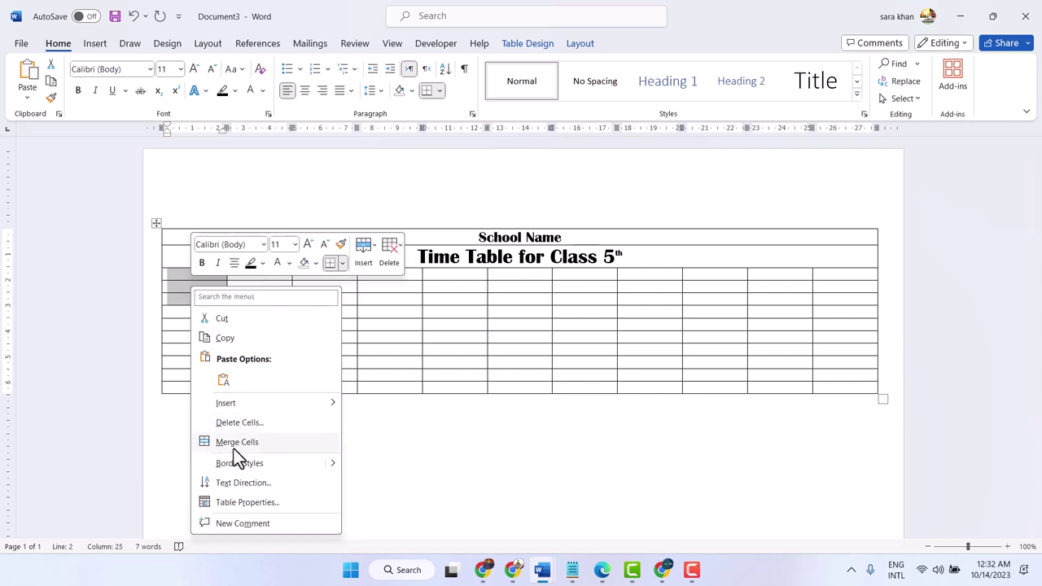
left_click(234, 444)
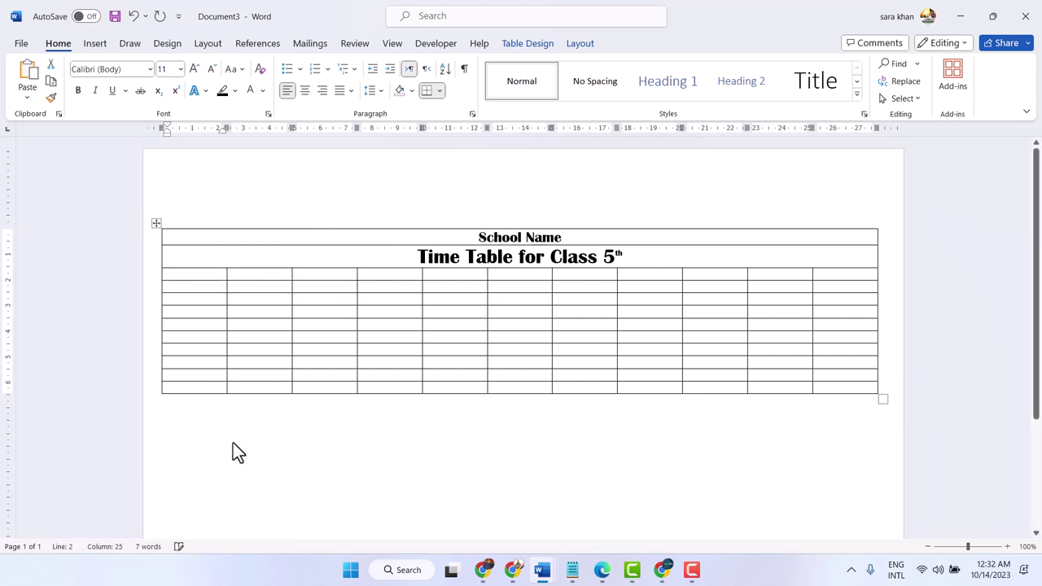
left_click(193, 273)
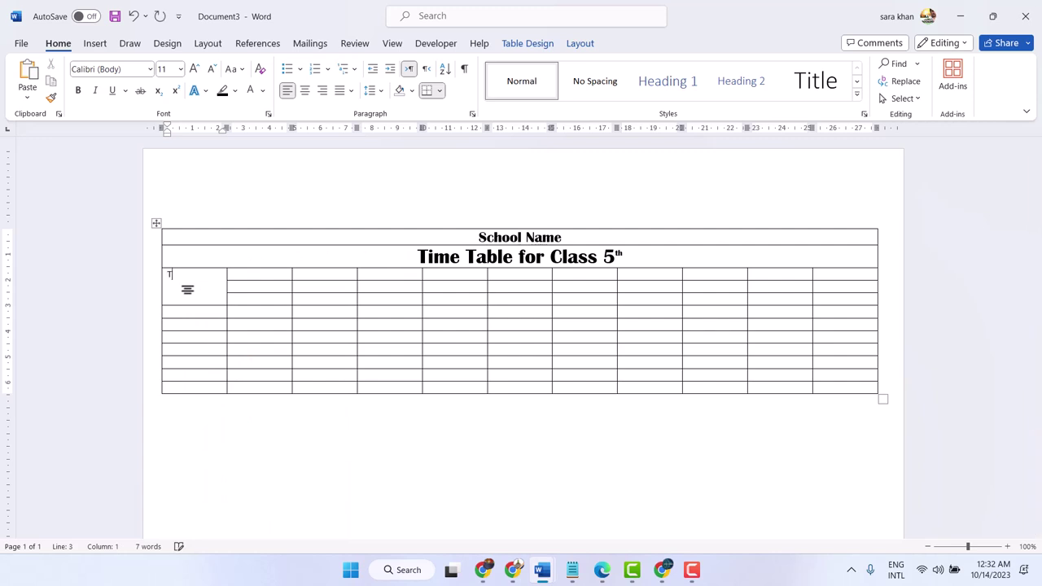
type("Timin")
type("g")
type("s")
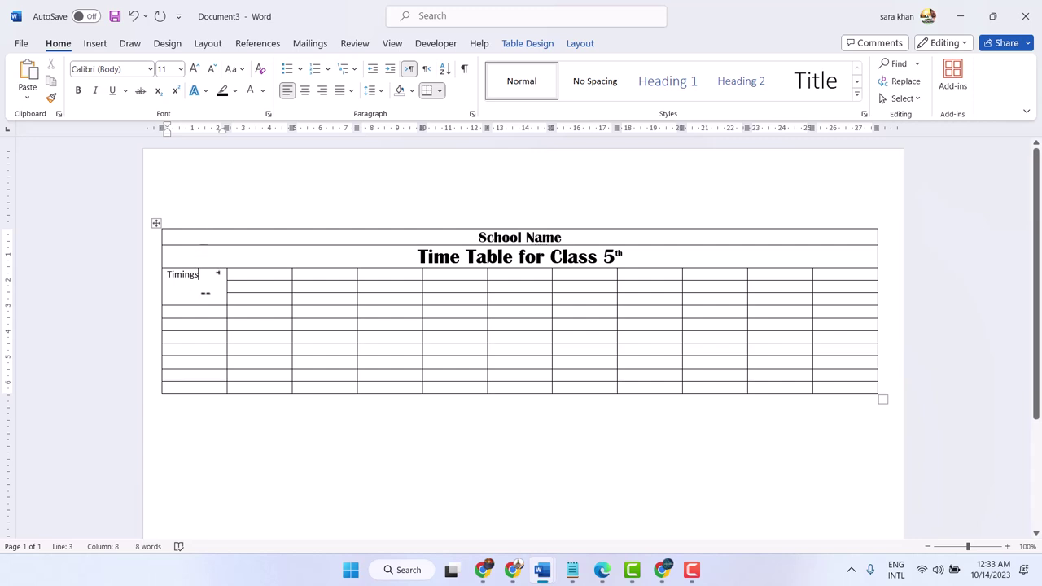
Step: Format 'Timings' in Britannic Bold at 16 pt
double_click(178, 275)
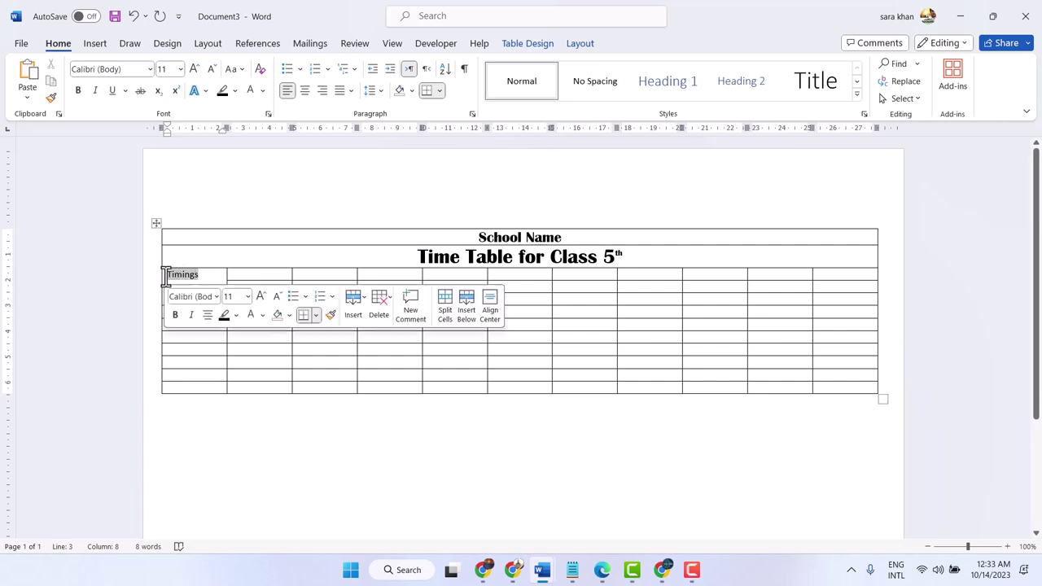
left_click(149, 69)
left_click(117, 205)
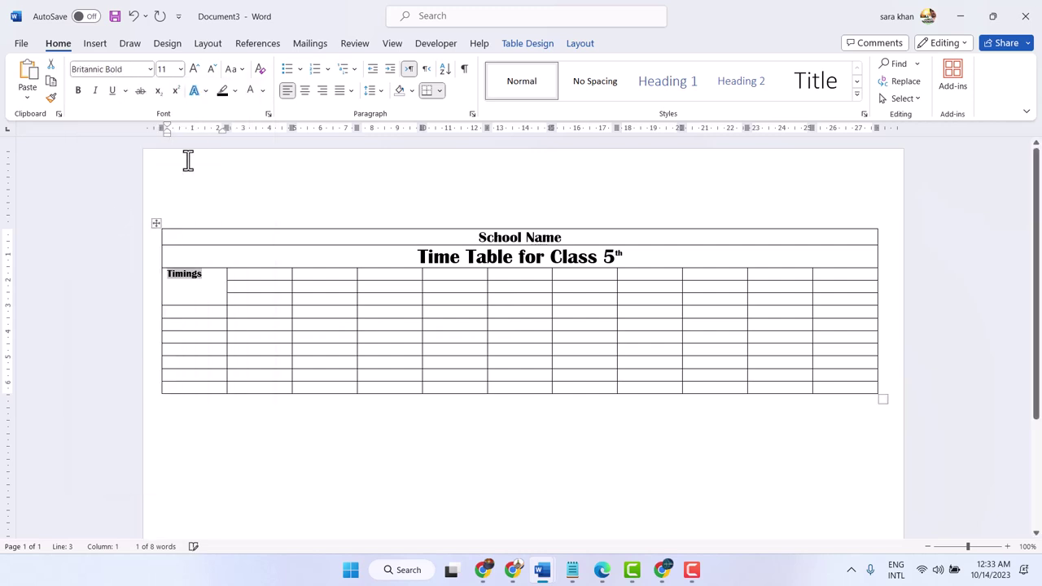
left_click(196, 70)
left_click(196, 70)
left_click(196, 70)
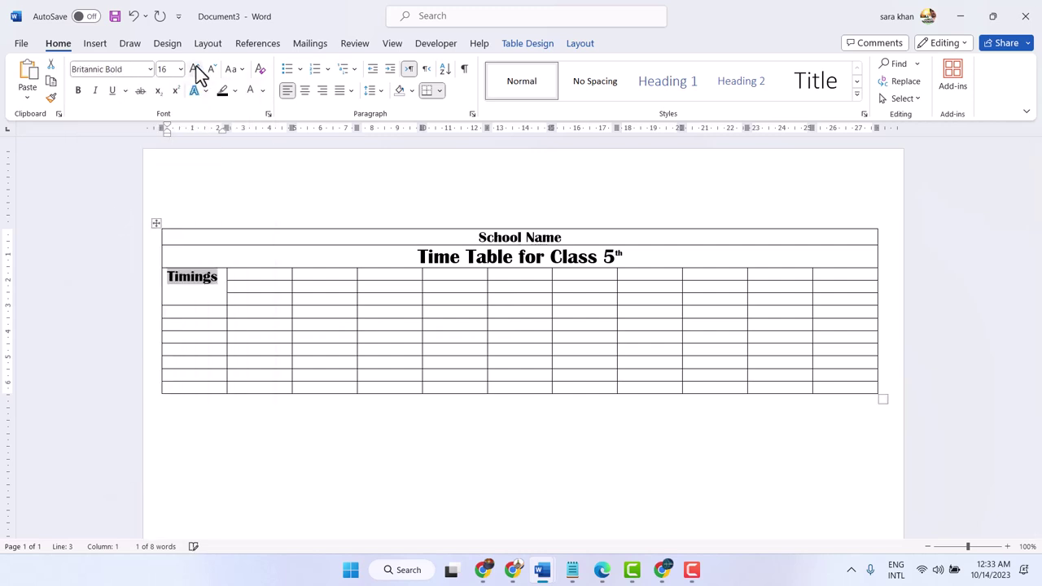
left_click(199, 289)
Step: Turn the Timings cell's text direction to vertical, reading bottom-to-top
right_click(193, 277)
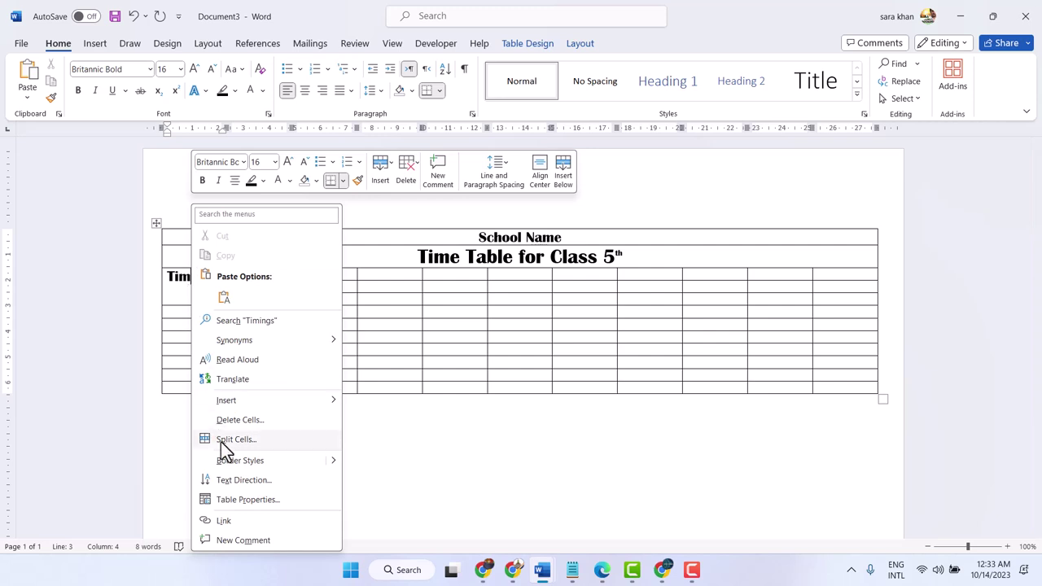
left_click(232, 482)
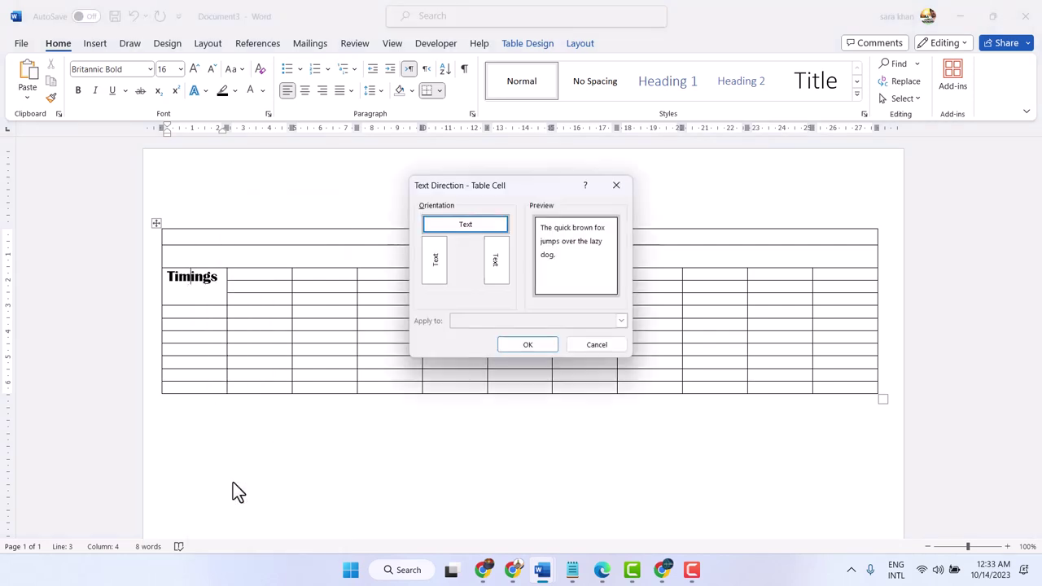
left_click(435, 265)
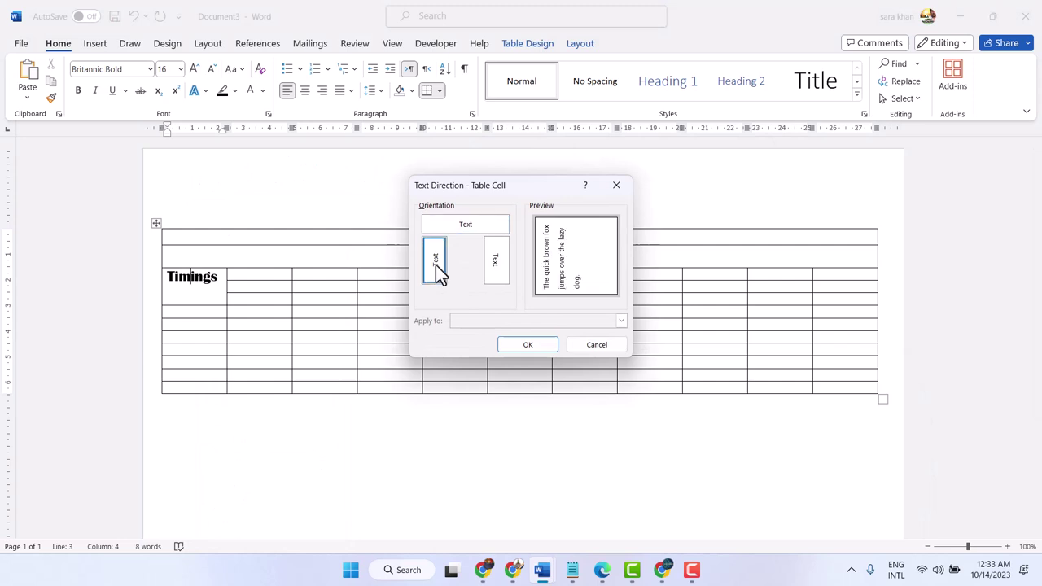
left_click(526, 345)
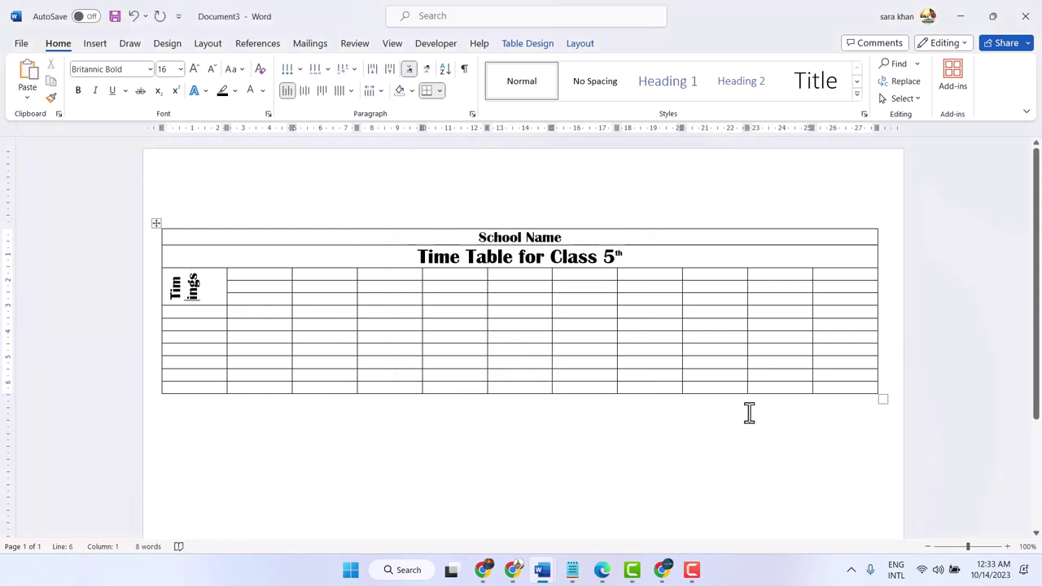
Step: Stretch the table and the Timings row taller so the vertical label fits on one line
mouse_move(882, 399)
left_mouse_down()
mouse_move(870, 472)
mouse_move(880, 481)
left_mouse_up()
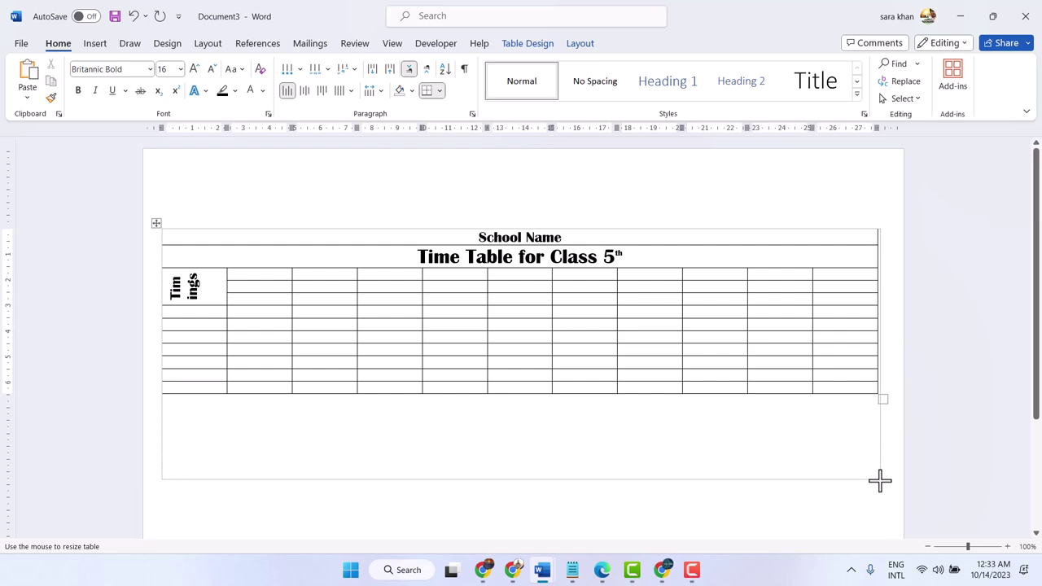
left_click_drag(880, 481, 878, 479)
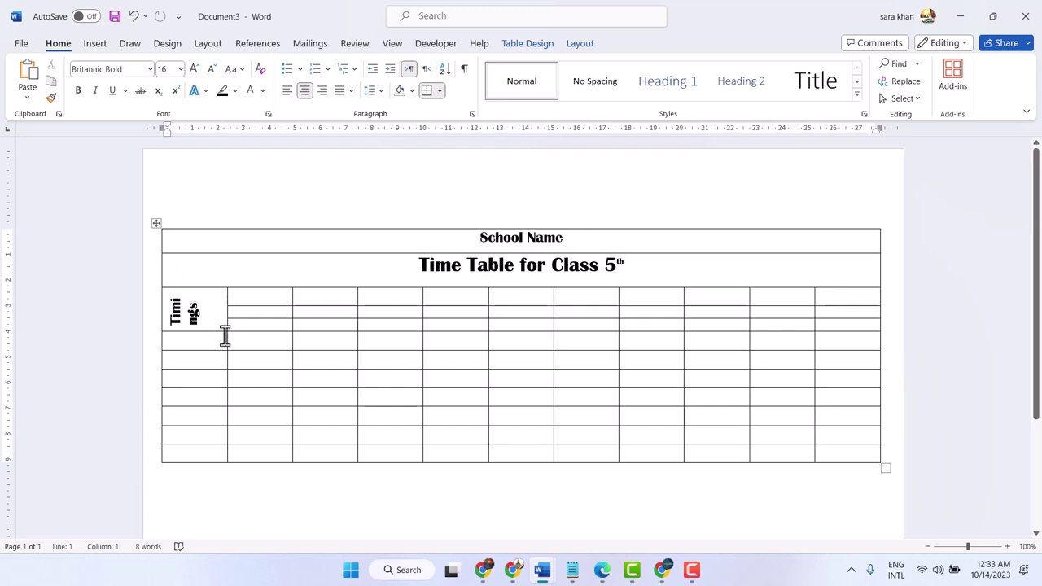
left_click_drag(225, 333, 228, 351)
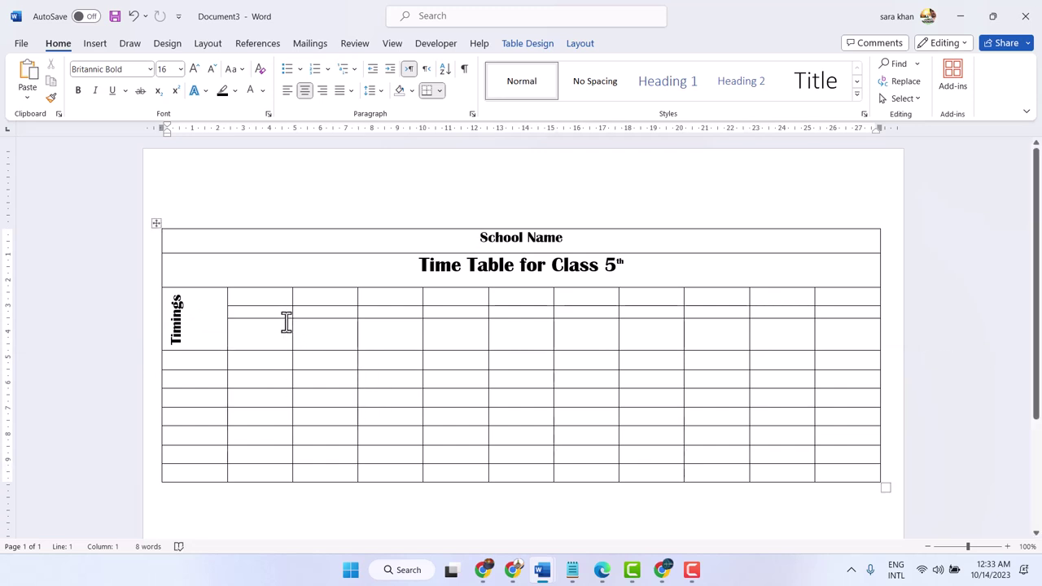
left_click_drag(259, 298, 845, 347)
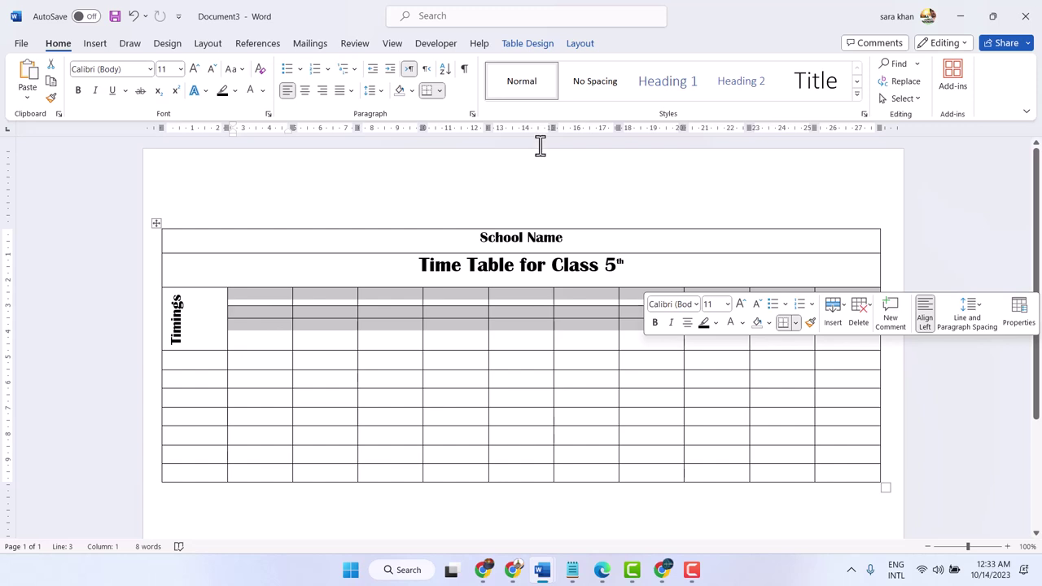
Step: Apply Distribute Rows to give the three selected timing rows equal heights
left_click(582, 45)
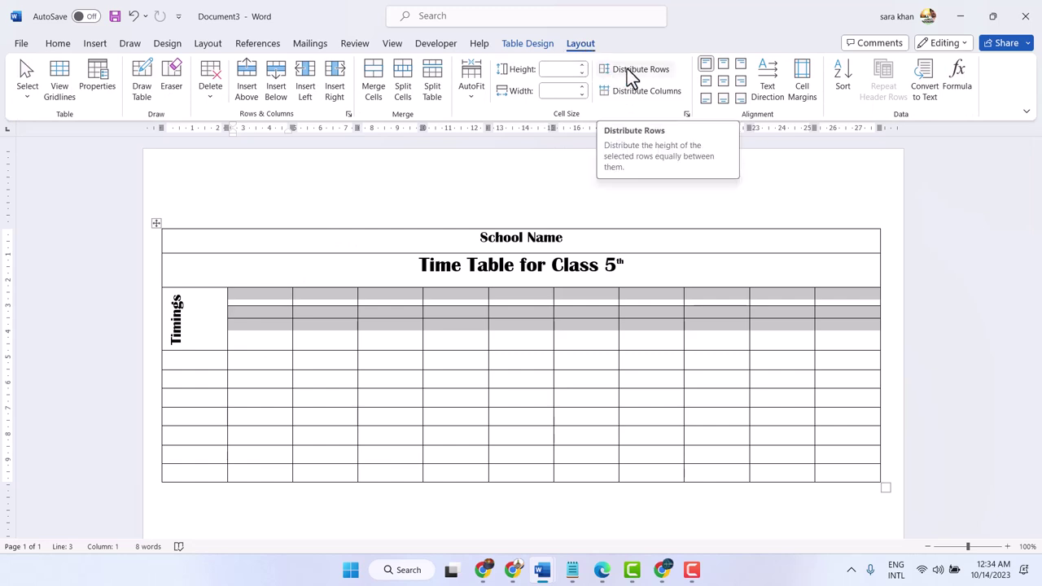
left_click(626, 68)
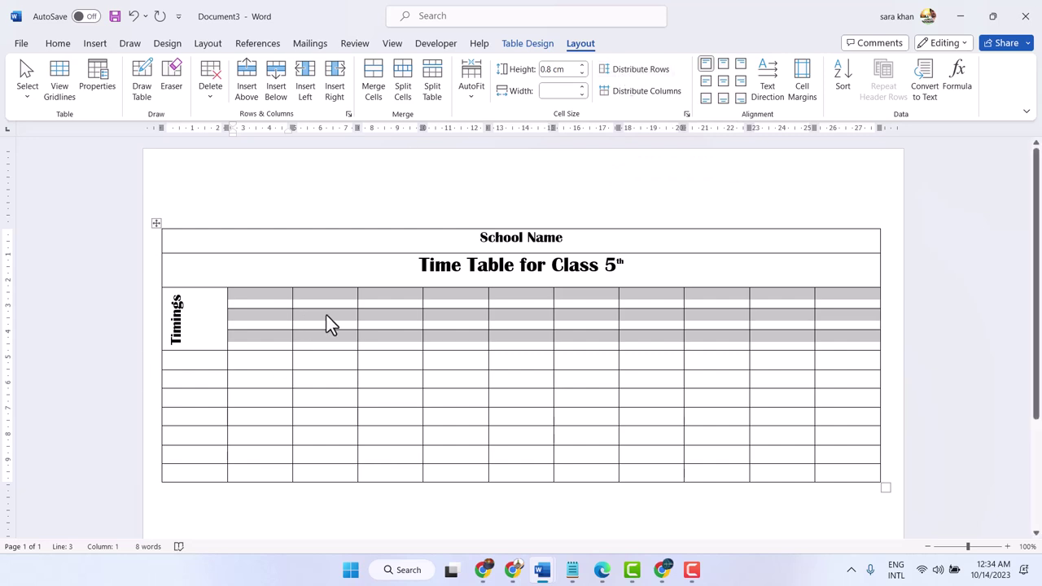
left_click(327, 335)
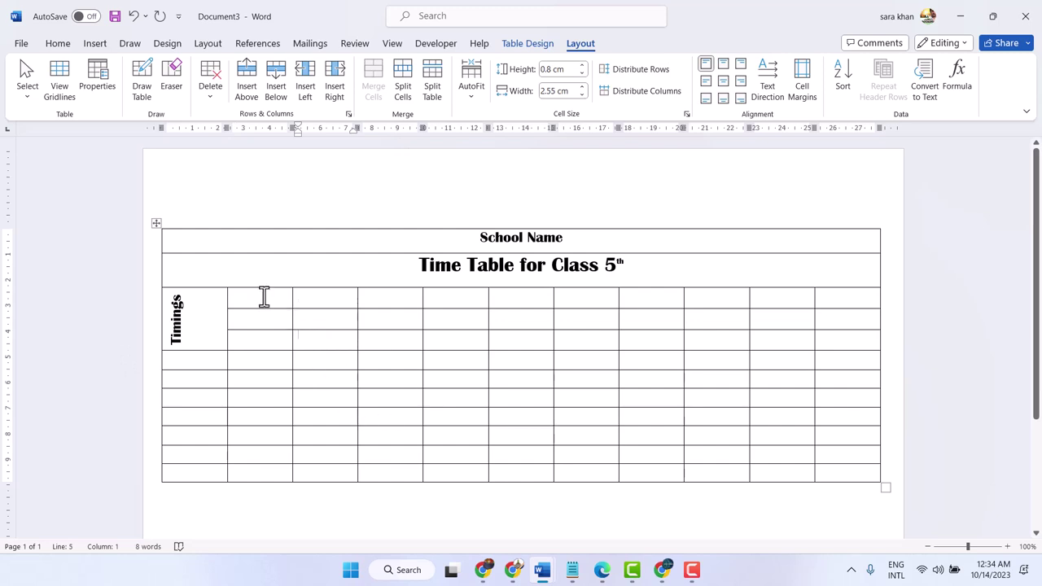
left_click_drag(193, 362, 203, 471)
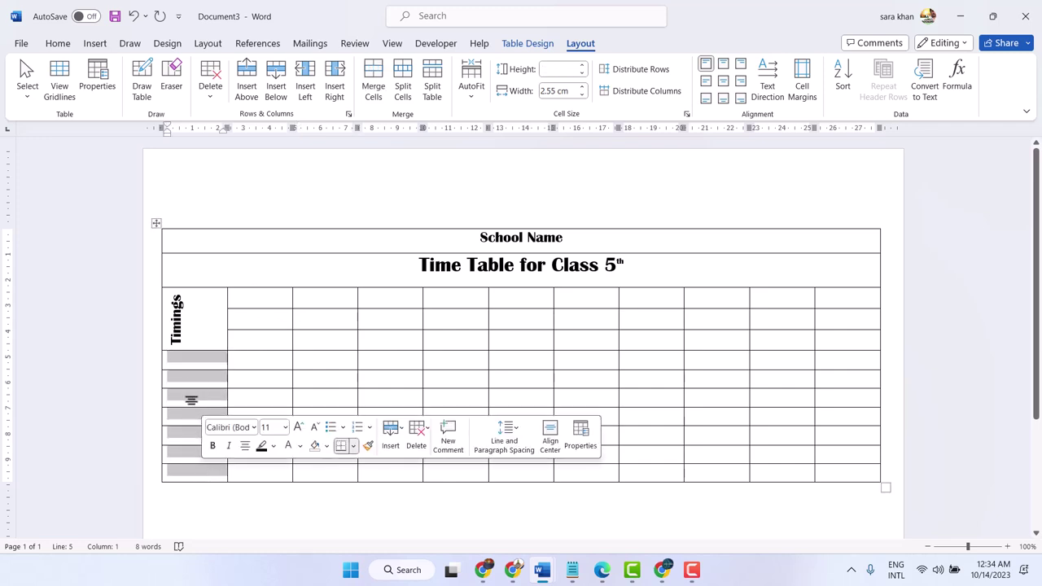
Step: Merge the first-column cells below Timings and type "Days of Week" in the merged cell
right_click(189, 377)
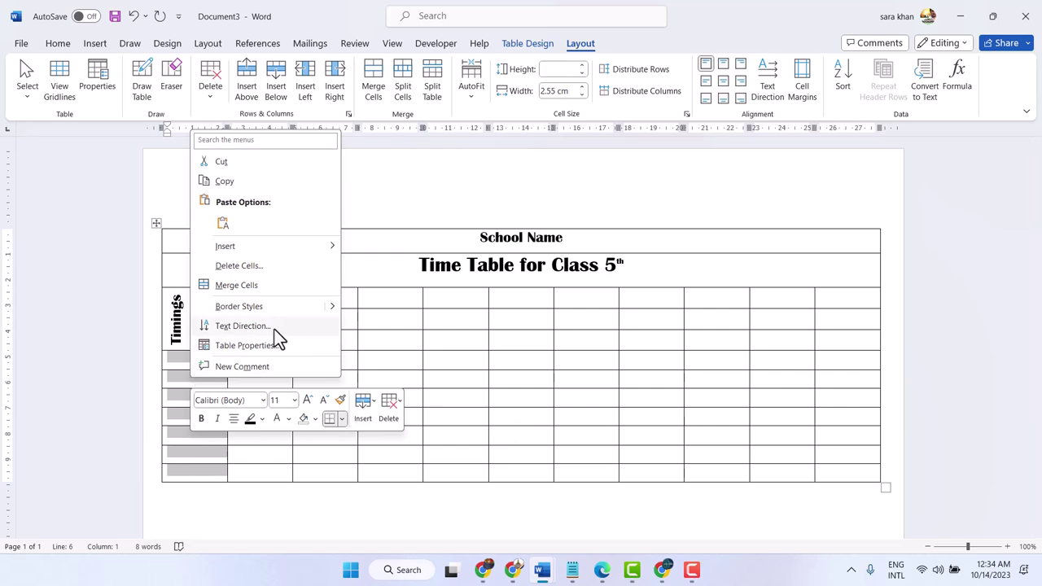
left_click(260, 287)
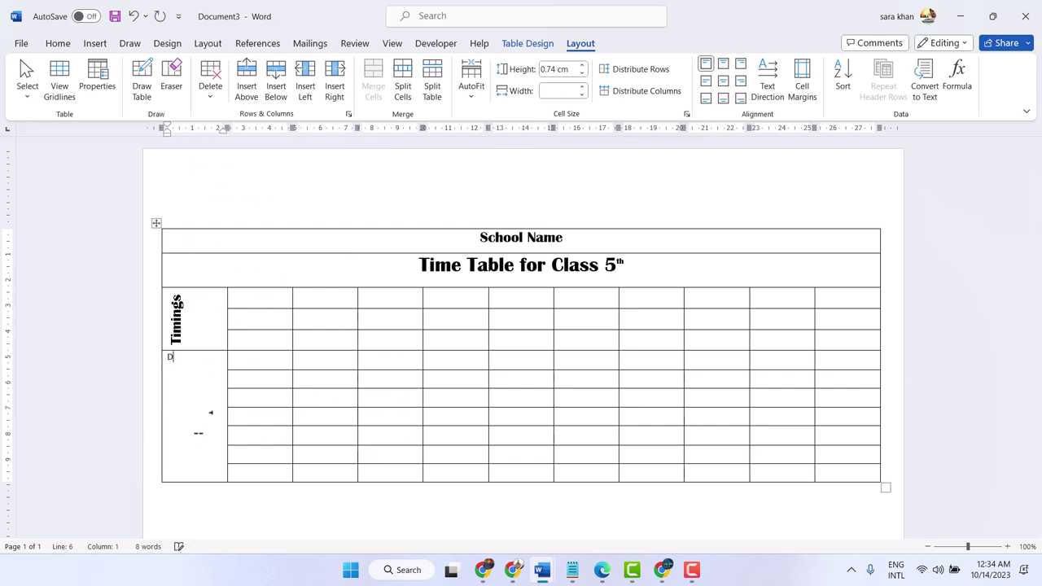
type("Days o")
type("f W")
type("eek")
Step: Format the Days of Week label as 16 pt Britannic Bold
left_click_drag(167, 358, 222, 360)
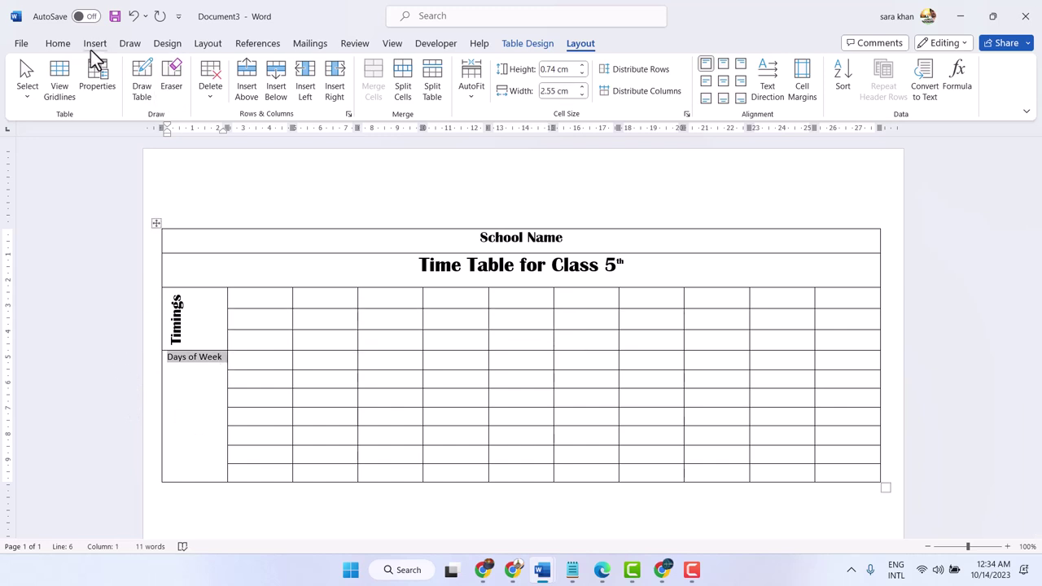
left_click(67, 40)
left_click(194, 69)
left_click(194, 69)
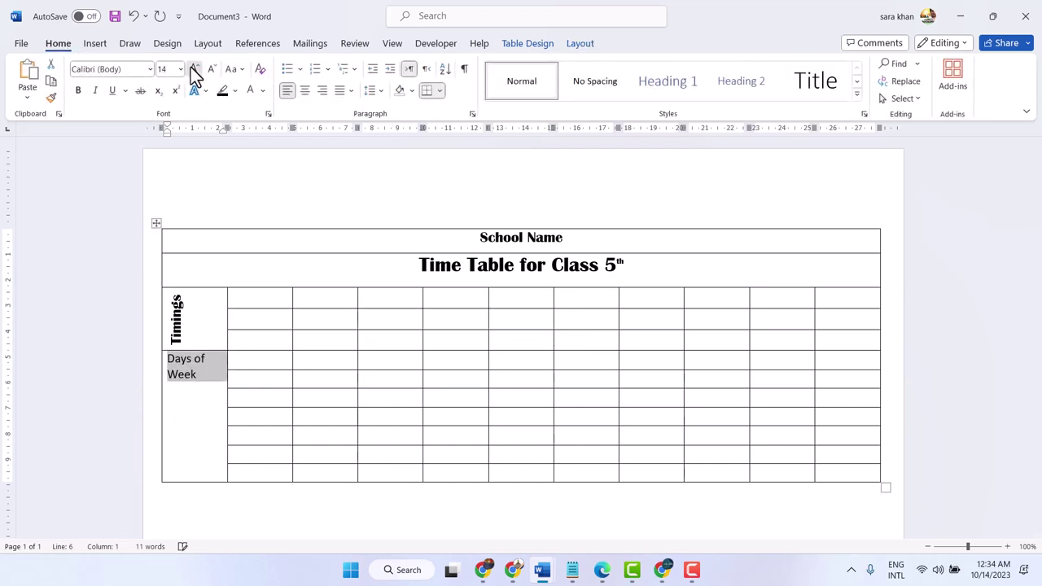
left_click(194, 69)
left_click(194, 70)
left_click(211, 69)
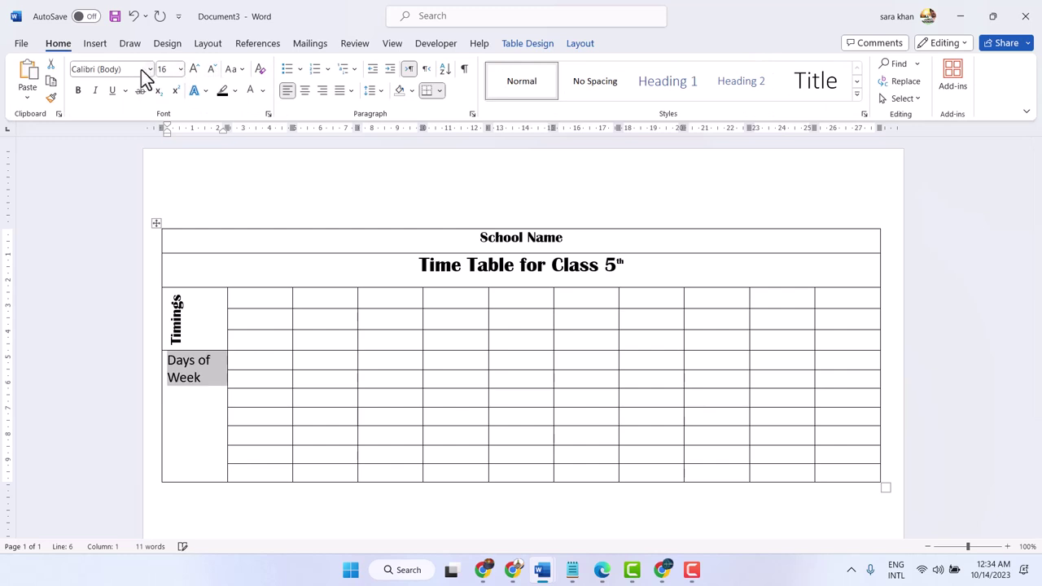
left_click(148, 69)
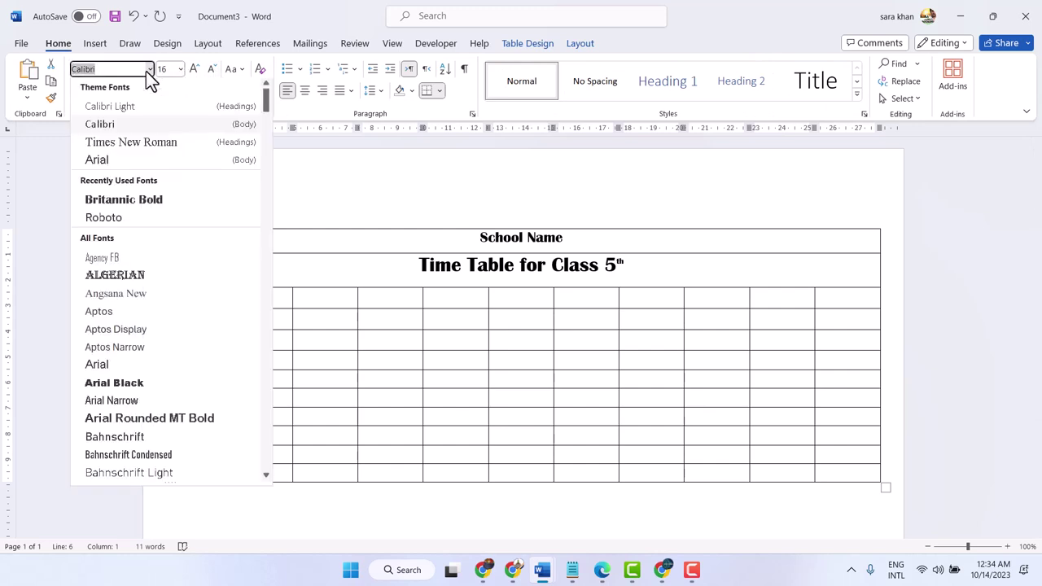
left_click(135, 199)
Step: Set the label's text direction to bottom-to-top and centre it in the cell
right_click(213, 389)
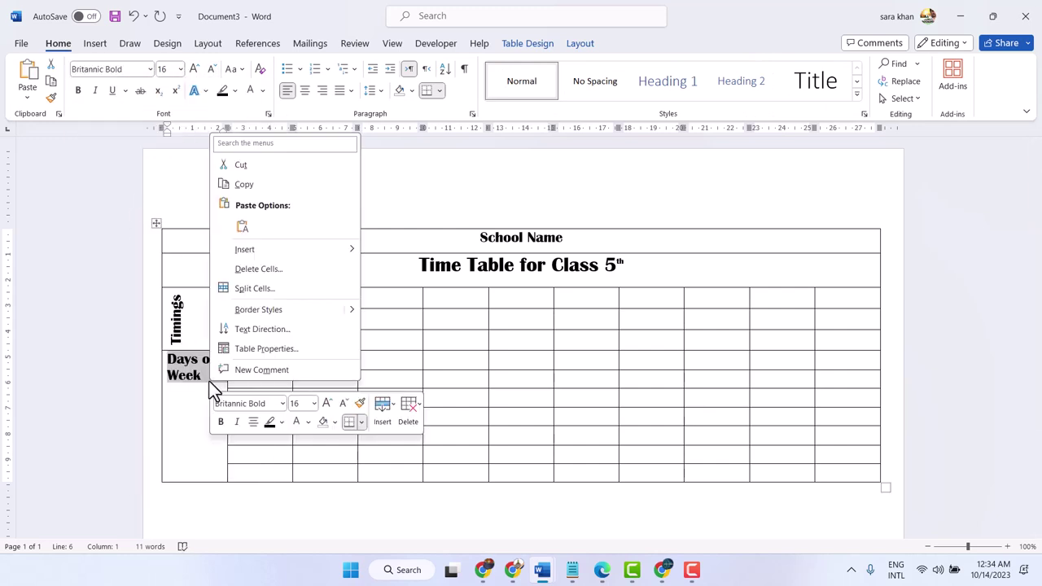
left_click(250, 329)
left_click(436, 266)
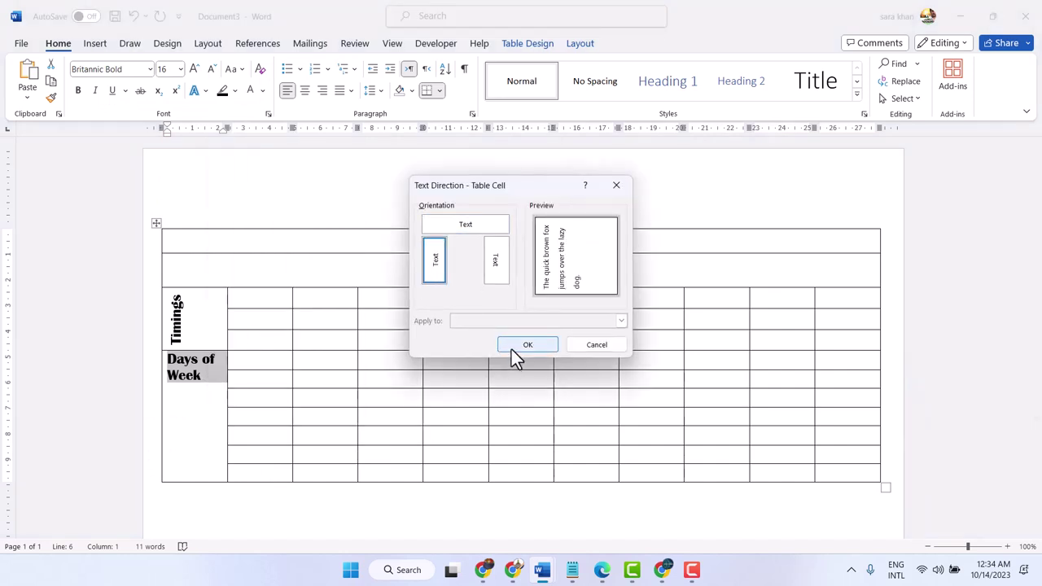
left_click(511, 349)
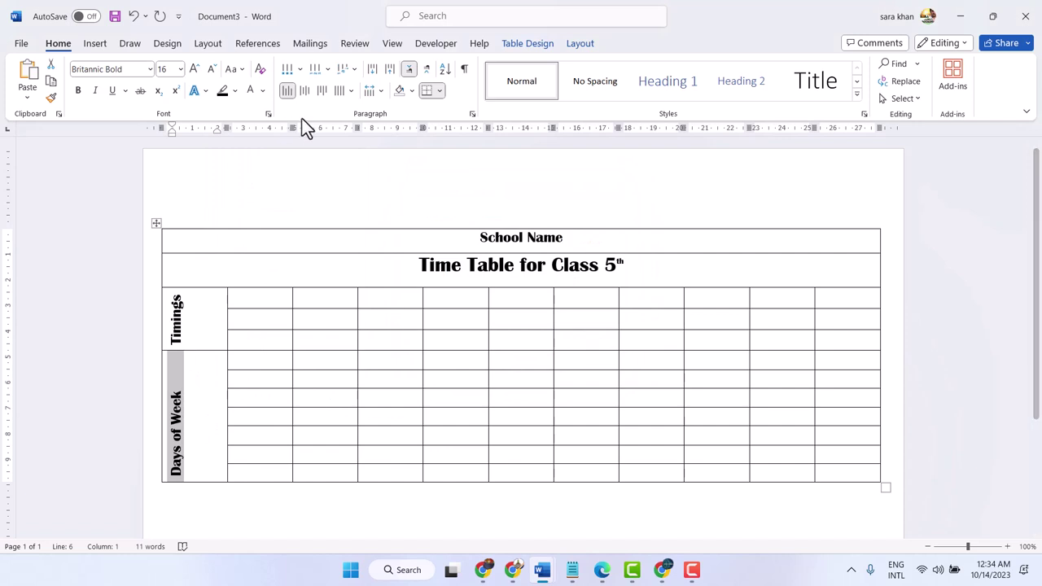
left_click(304, 91)
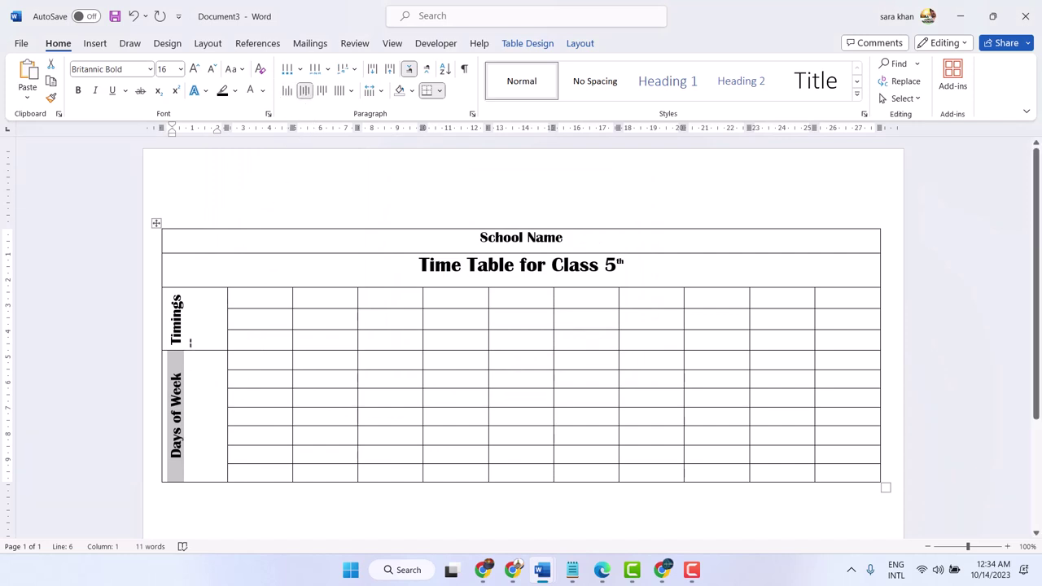
left_click(192, 344)
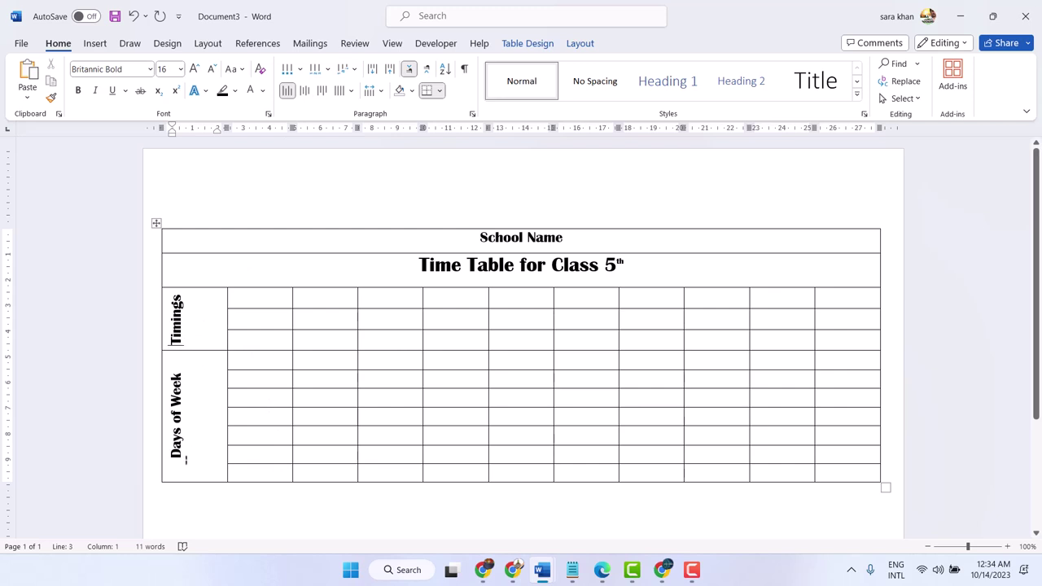
left_click(188, 460)
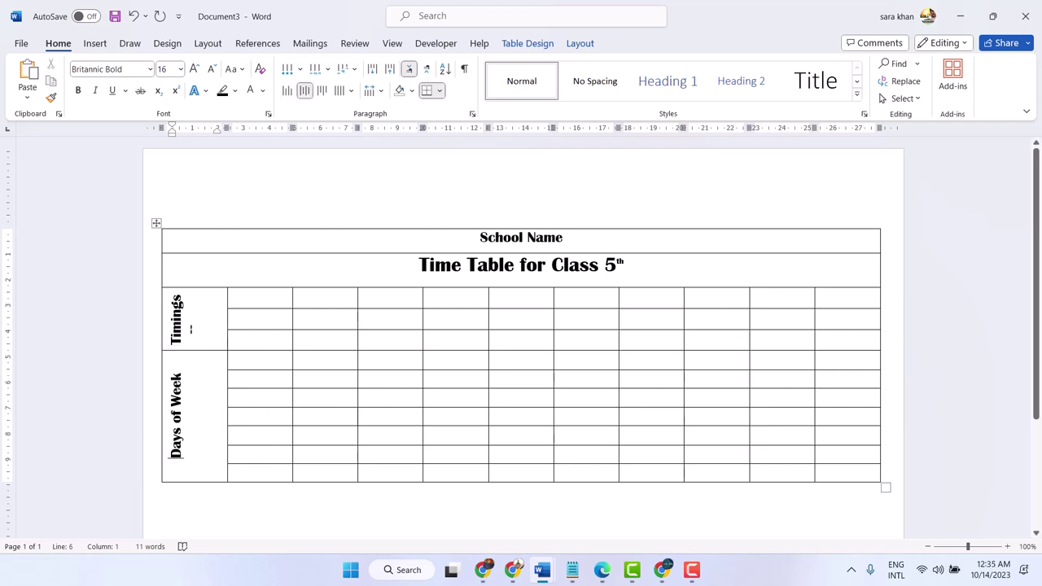
left_click(245, 299)
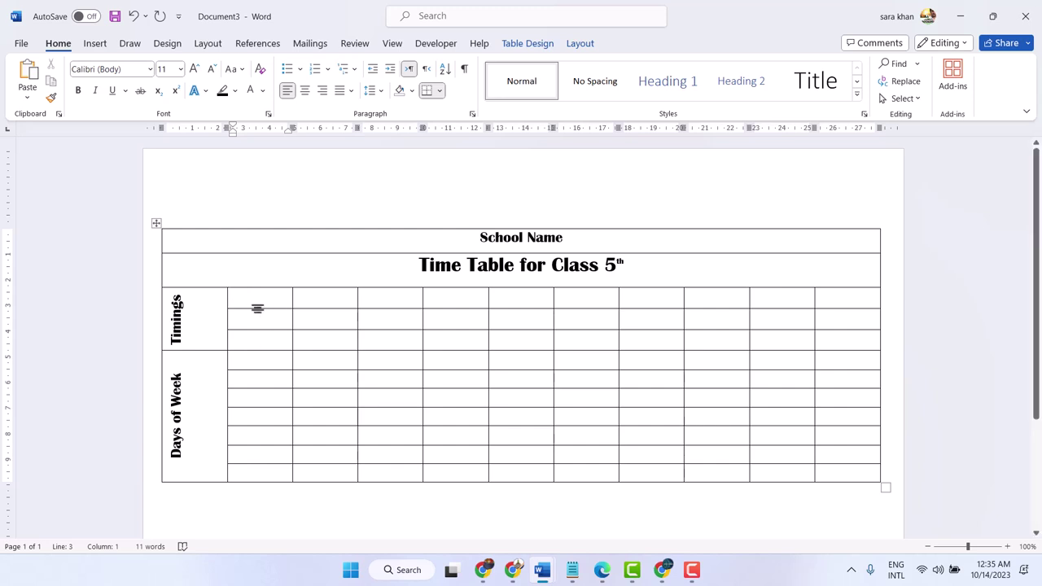
Step: Enter Periods, From and To in the second column beside Timings
type("P")
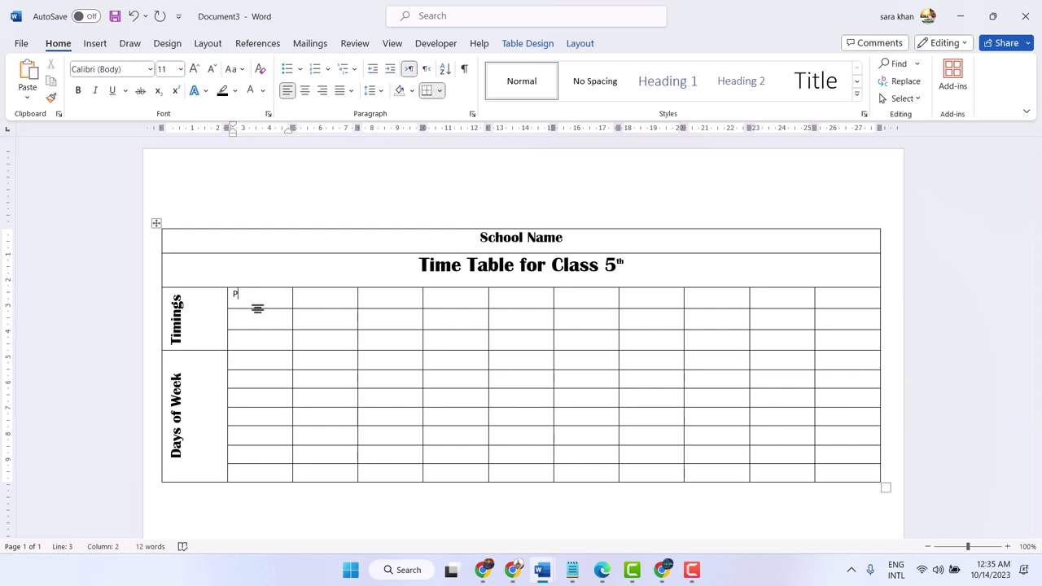
type("e")
type("riods")
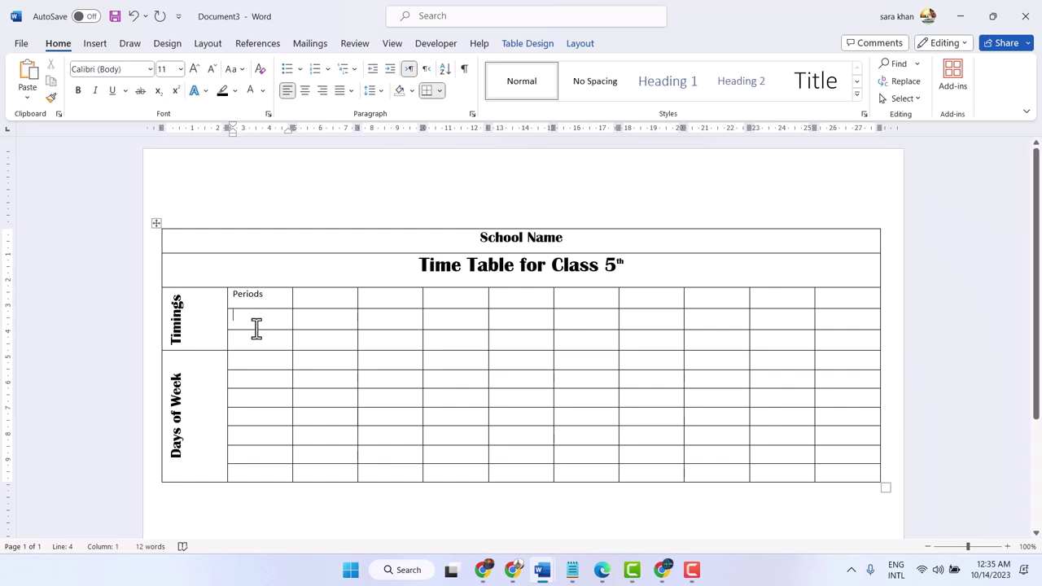
type("From")
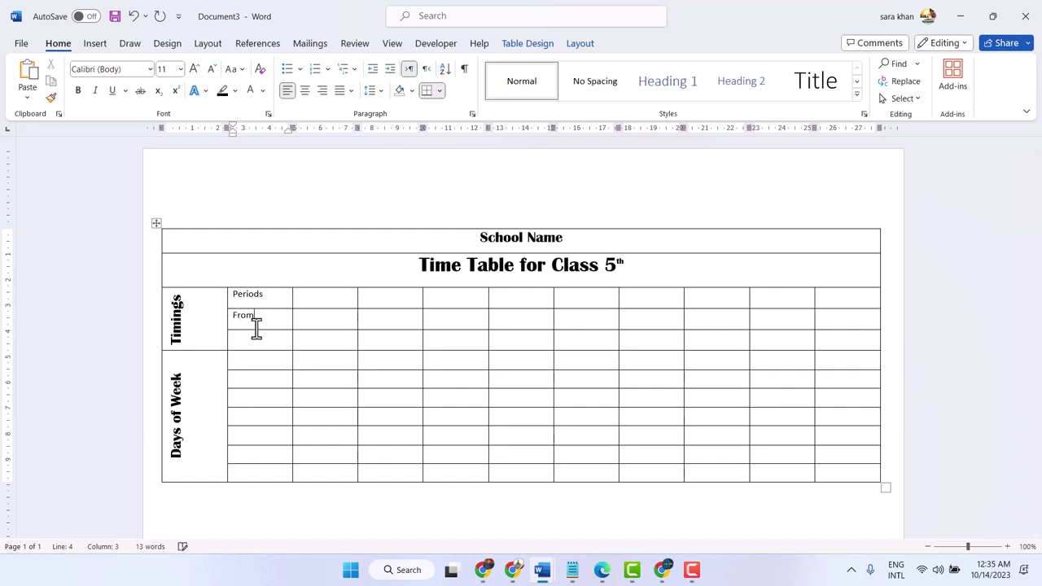
left_click(258, 347)
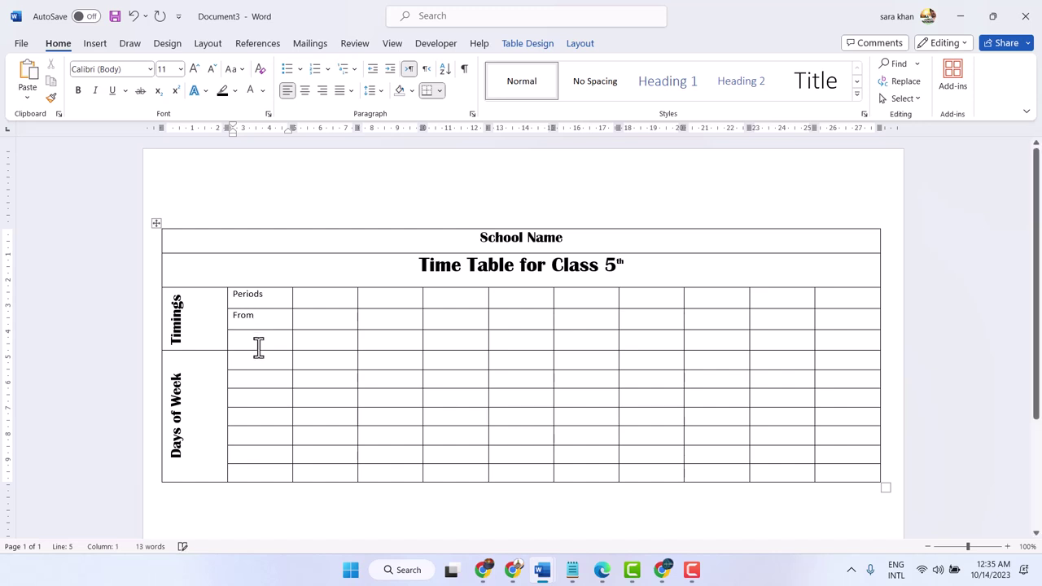
type("To")
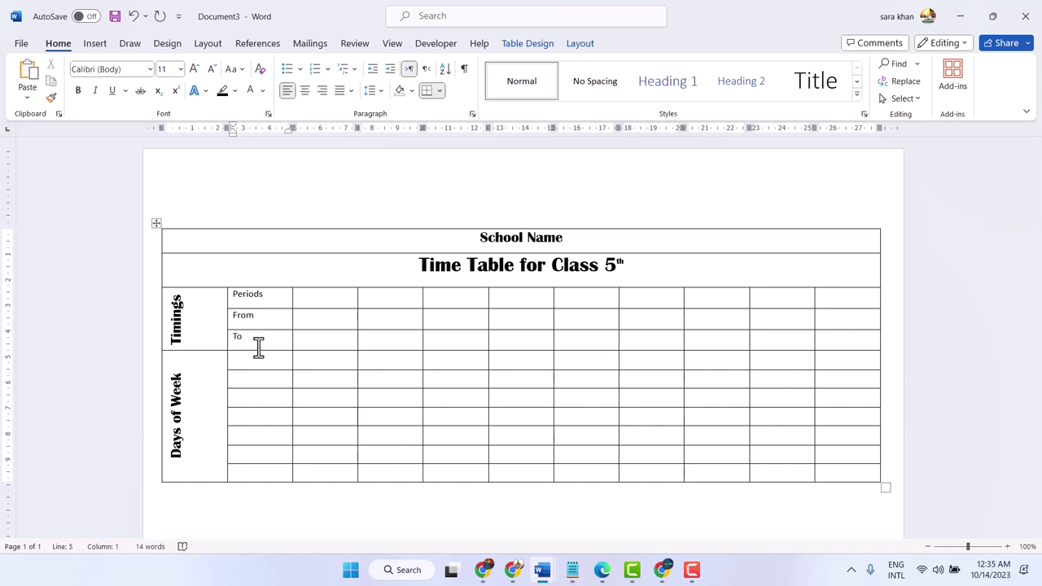
Step: Enter Monday, Tuesday and Wednesday in the day rows beside Days of Week
left_click(263, 366)
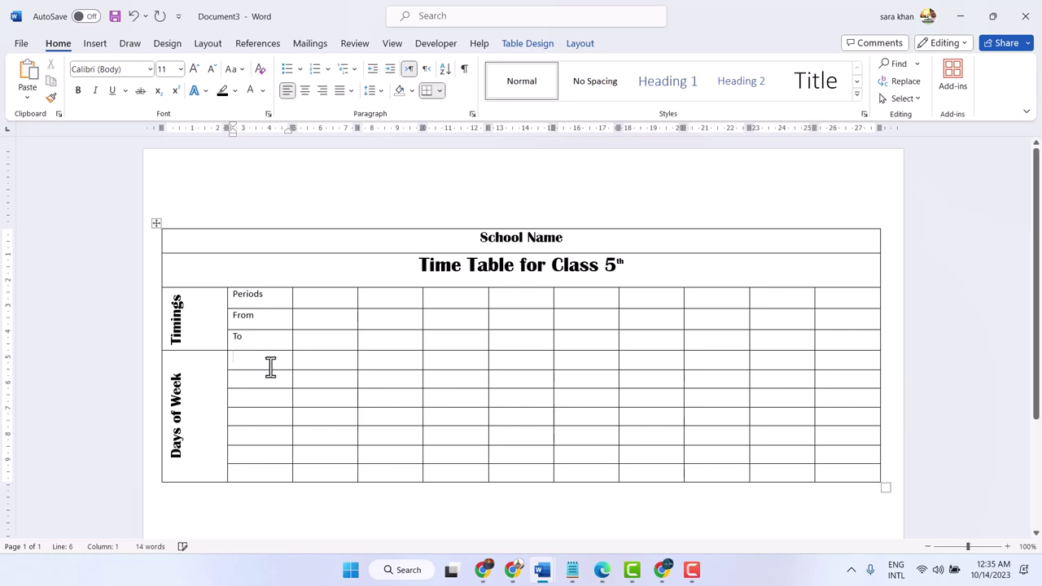
type("Mo")
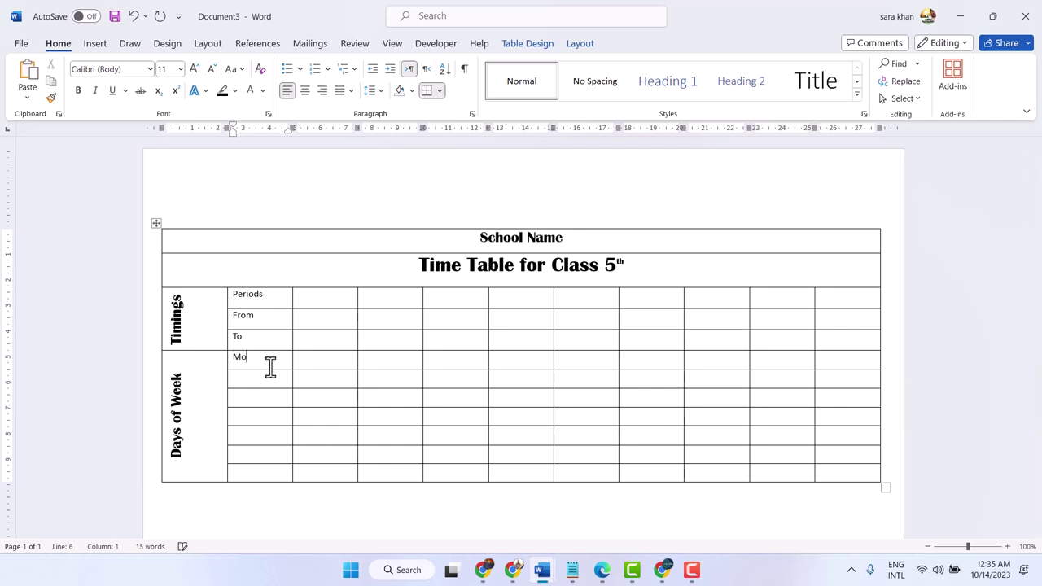
type("nd")
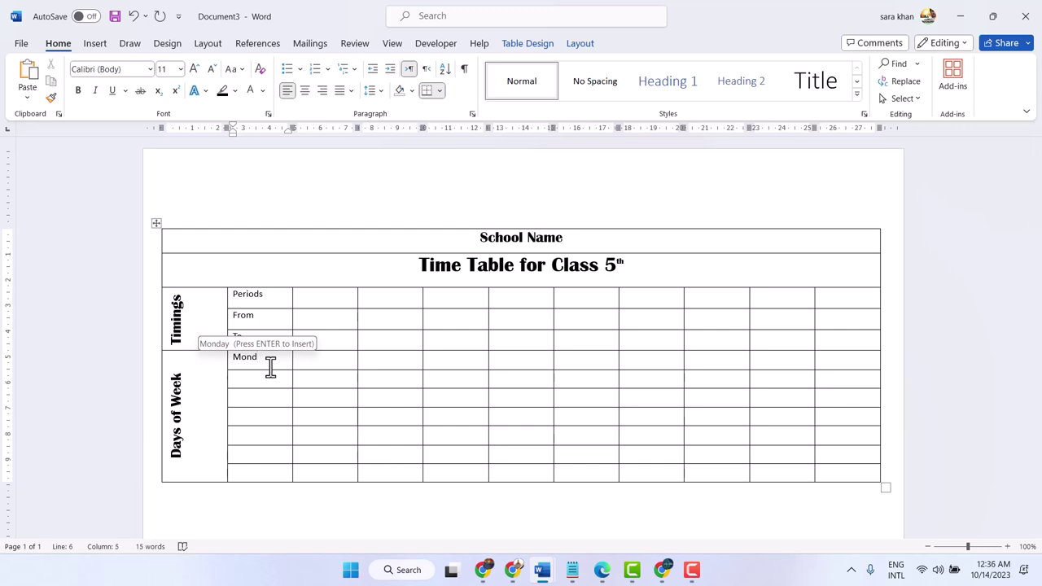
key("Return")
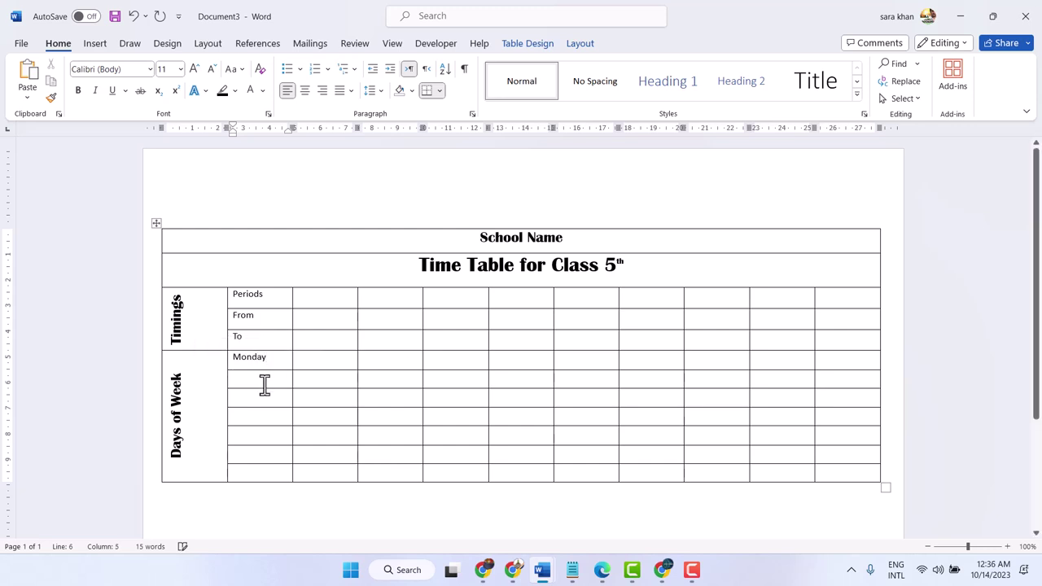
type("Tue")
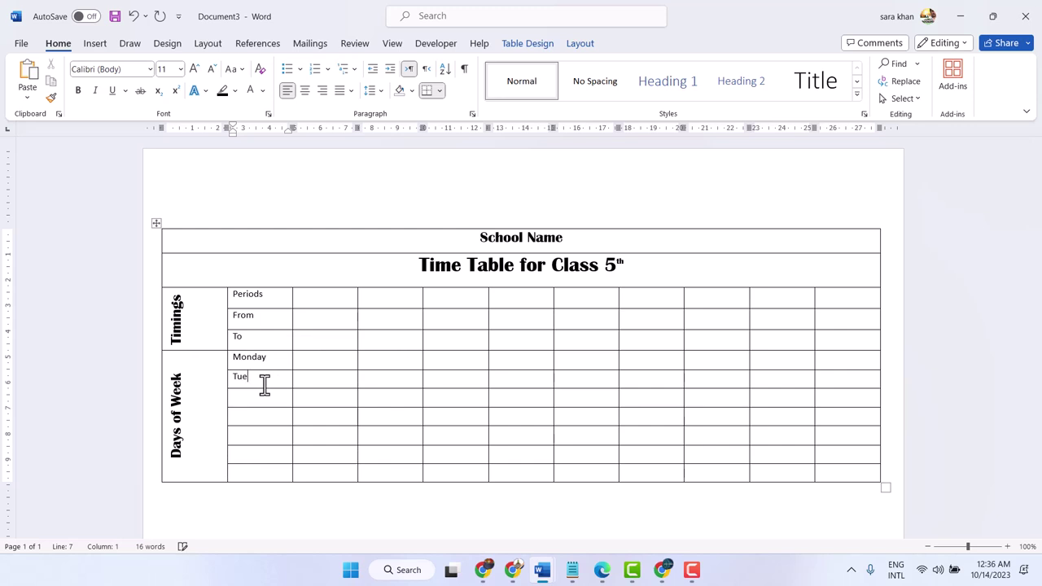
type("s")
key("Return")
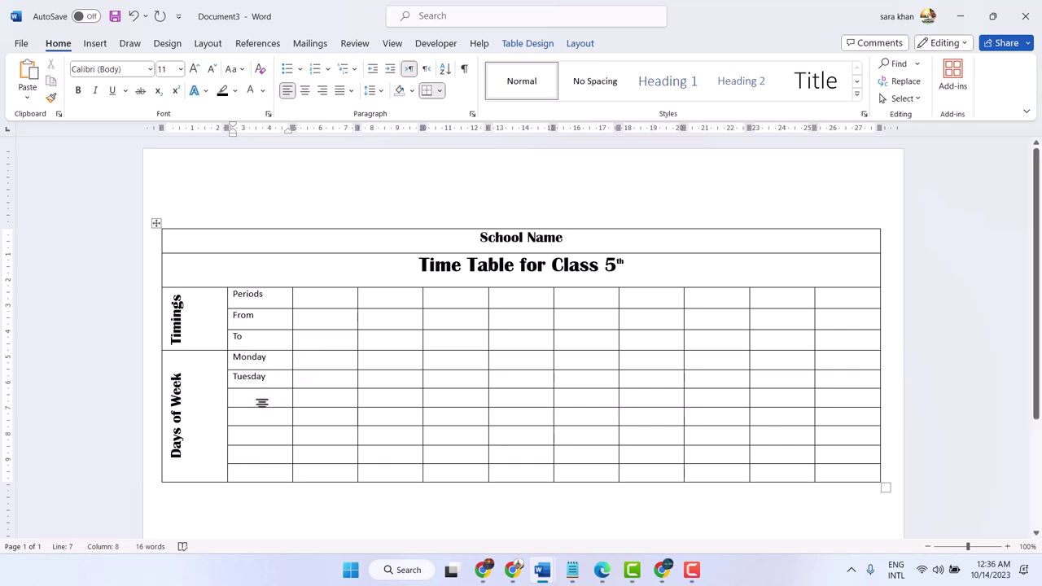
left_click(257, 402)
type("W")
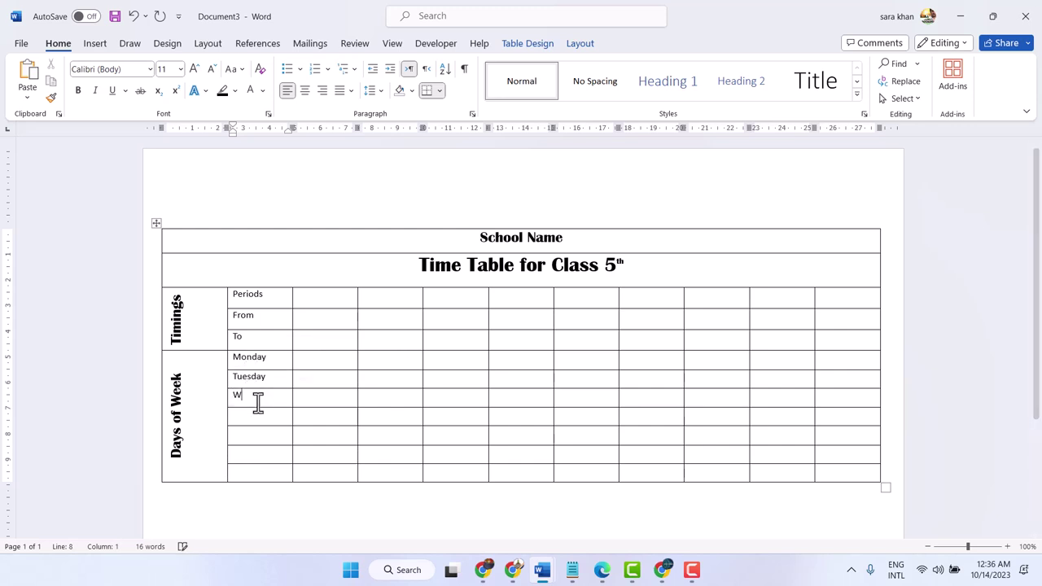
type("edn")
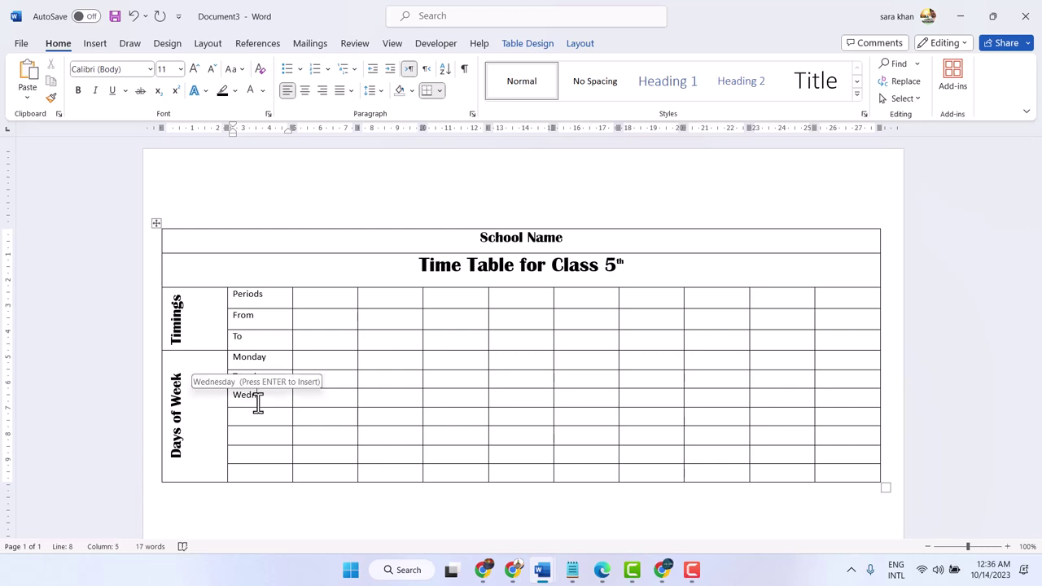
key("Return")
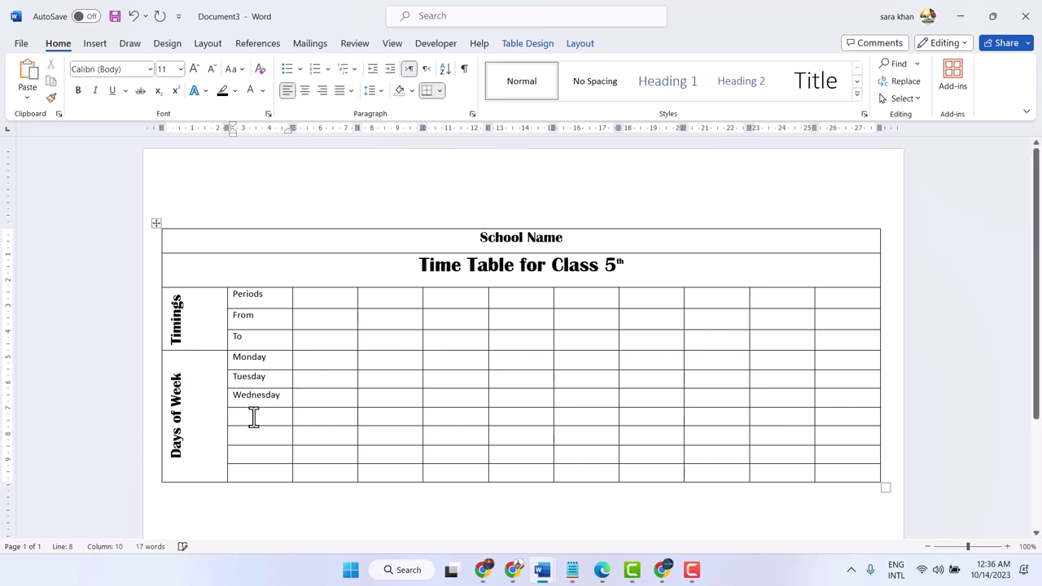
Step: Add Thursday, Friday and Saturday below Wednesday
left_click(253, 420)
type("Th")
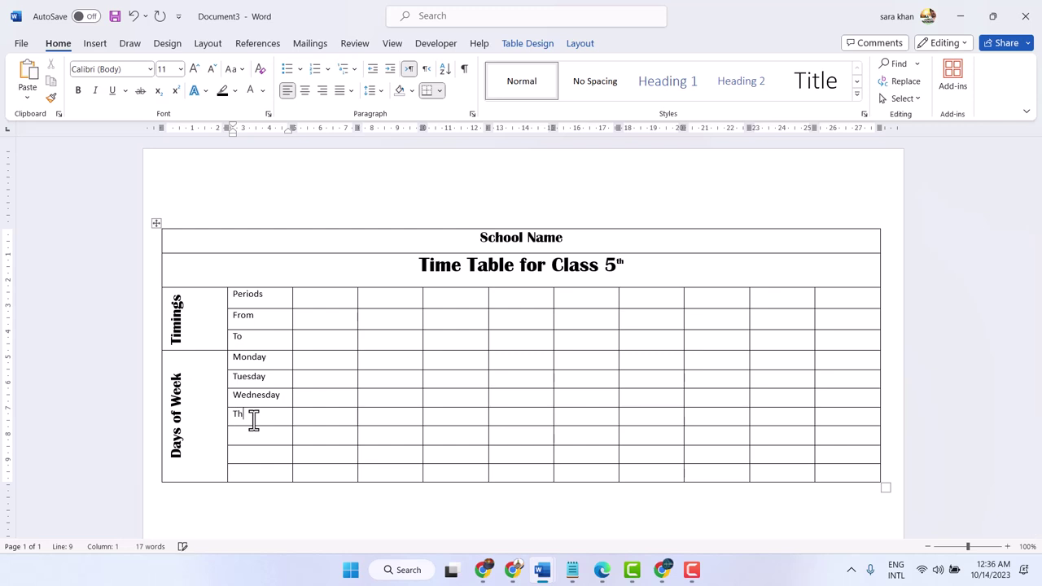
type("ur")
key("Return")
left_click(271, 437)
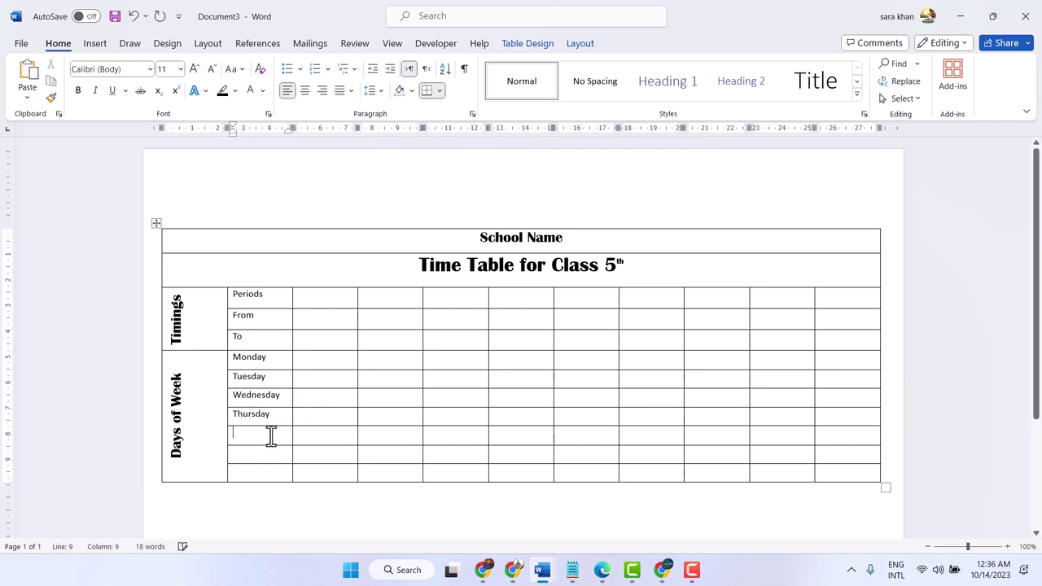
type("Frid")
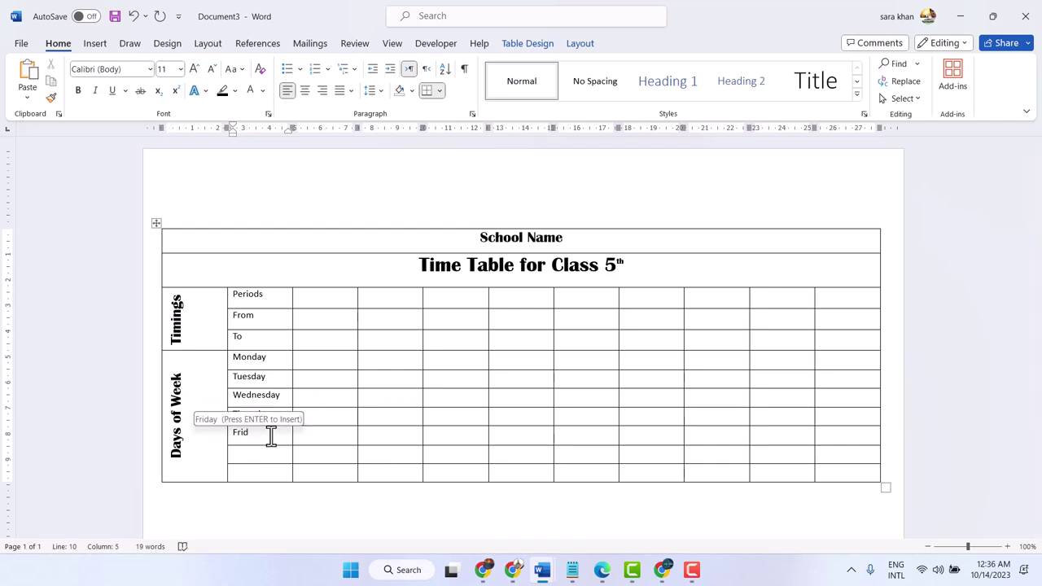
key("Return")
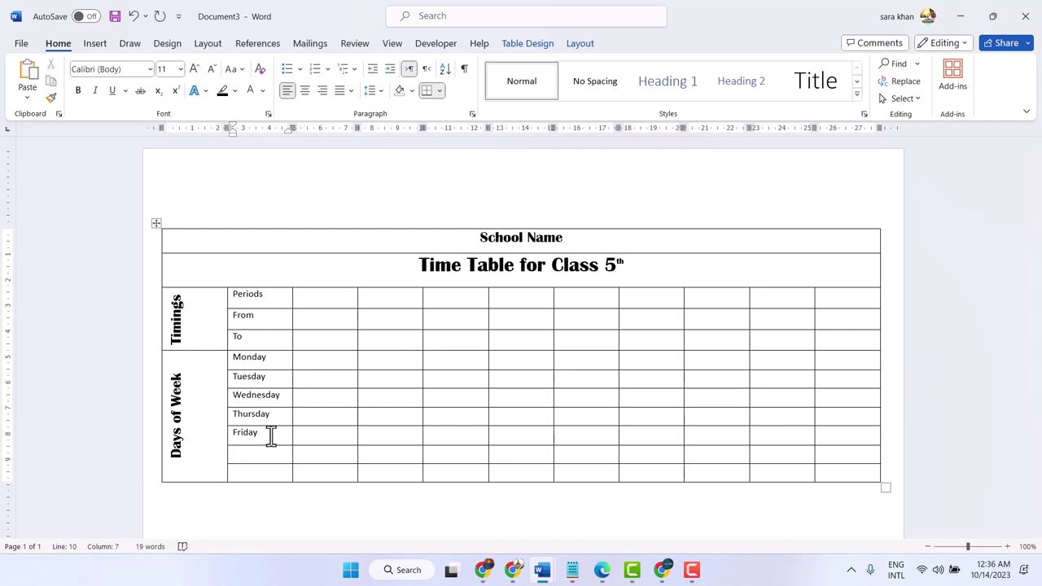
left_click(255, 456)
type("S")
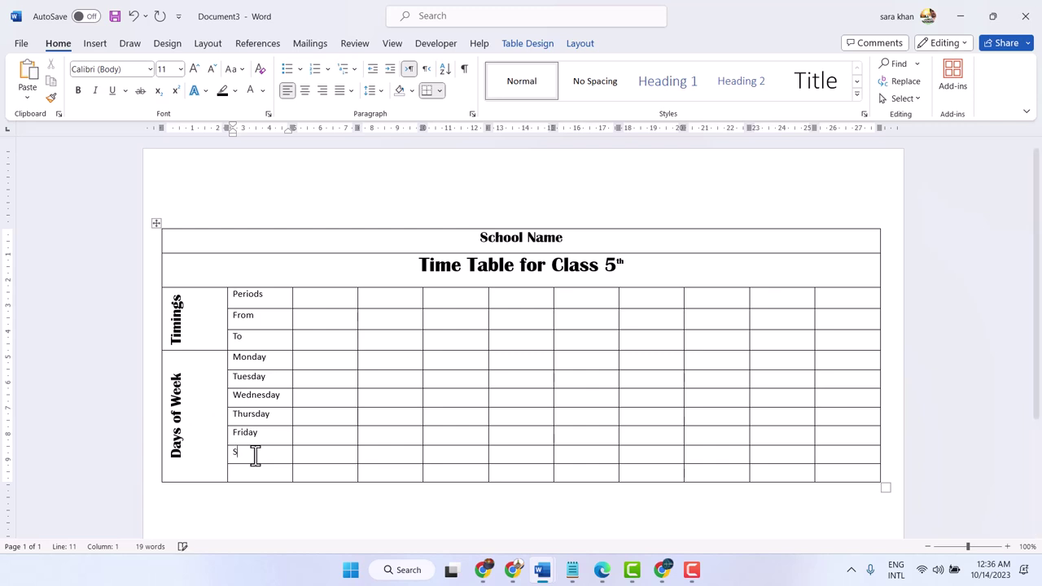
type("atu")
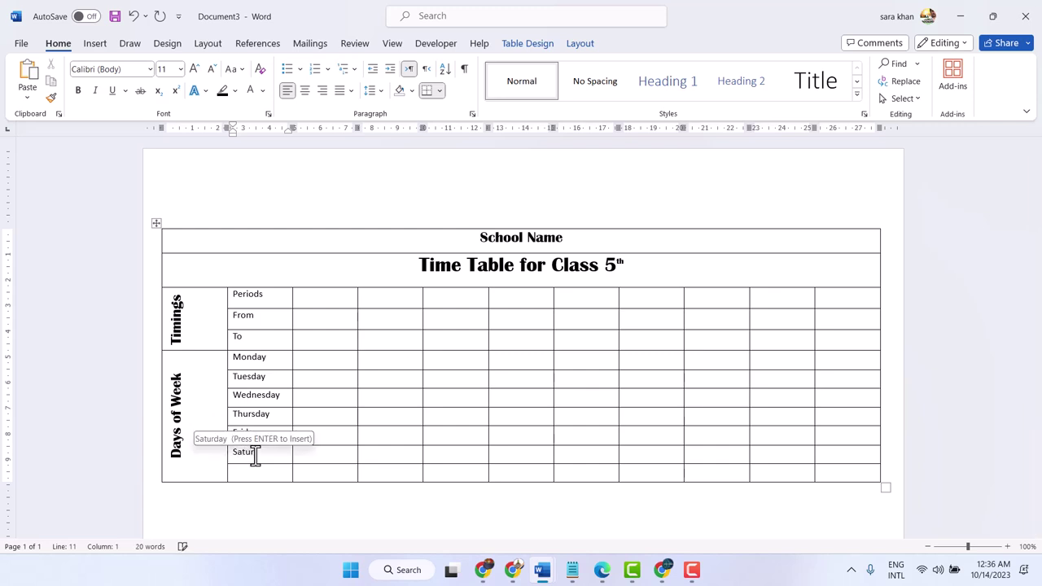
type("rday")
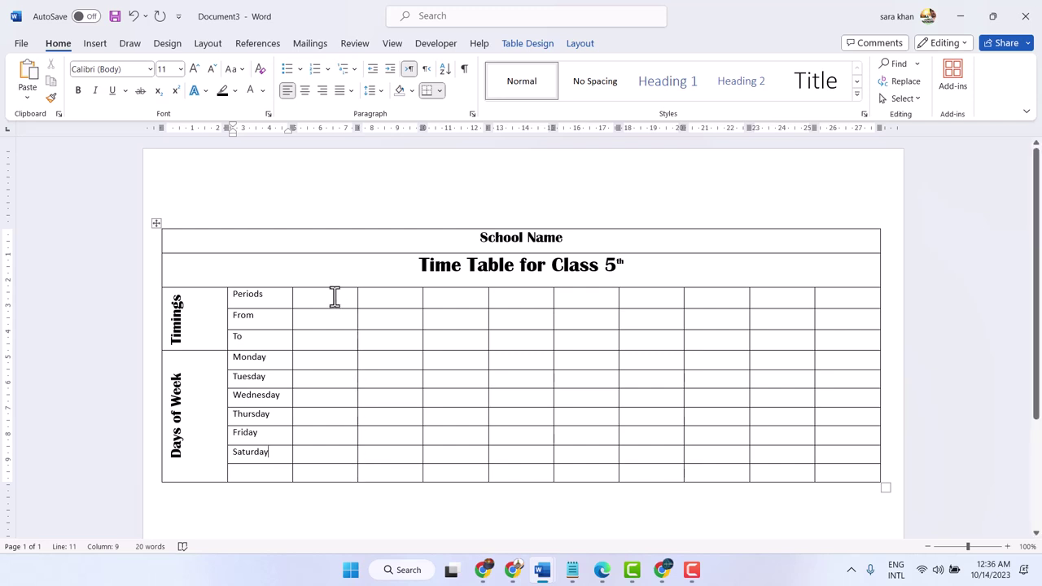
Step: Copy 'Periods' into every period header cell across the top row
left_click_drag(265, 296, 227, 296)
right_click(258, 294)
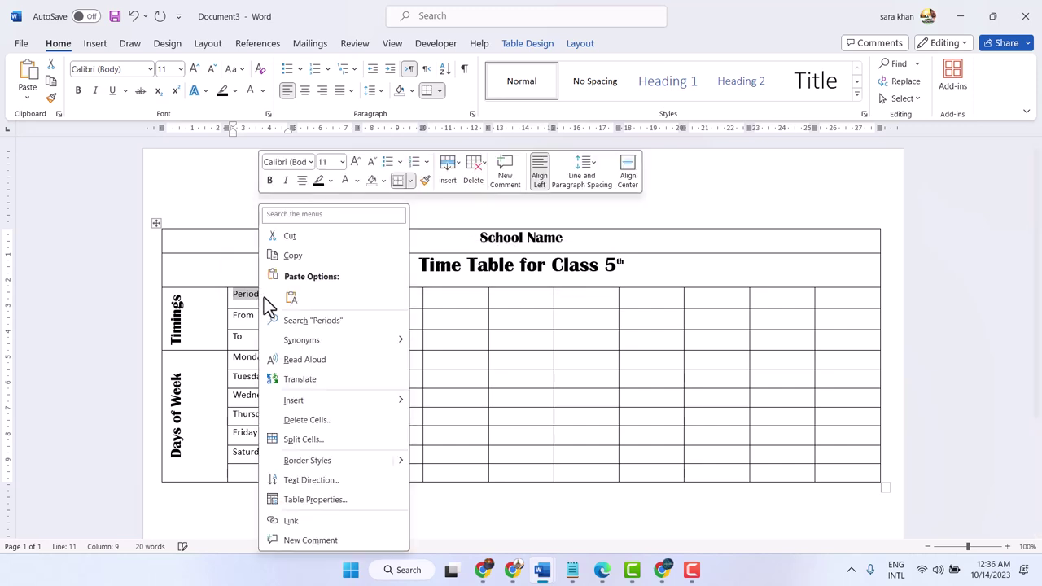
left_click(293, 256)
left_click(334, 302)
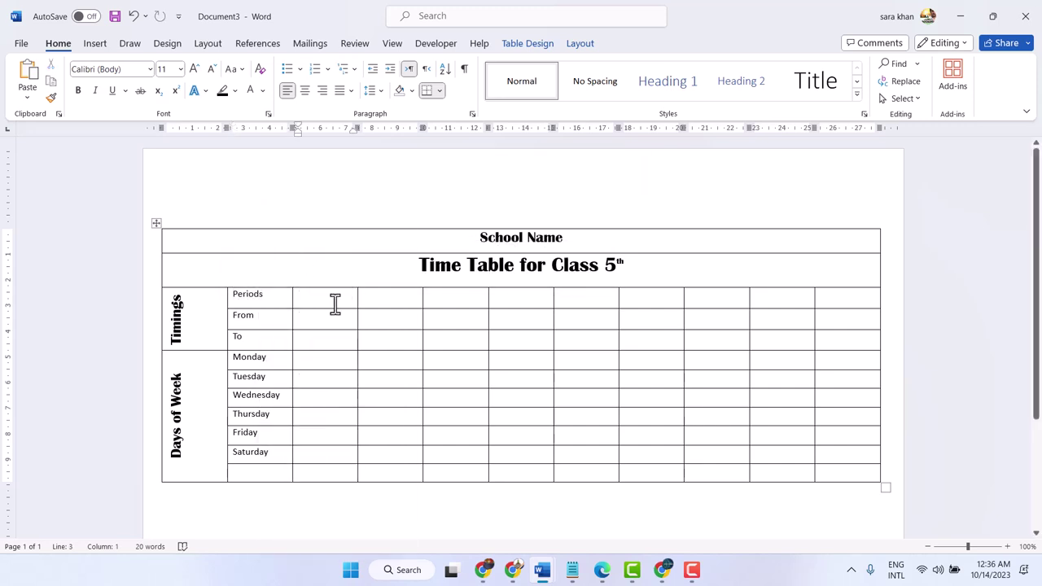
key("ctrl+v")
key("ctrl+v")
left_click(464, 305)
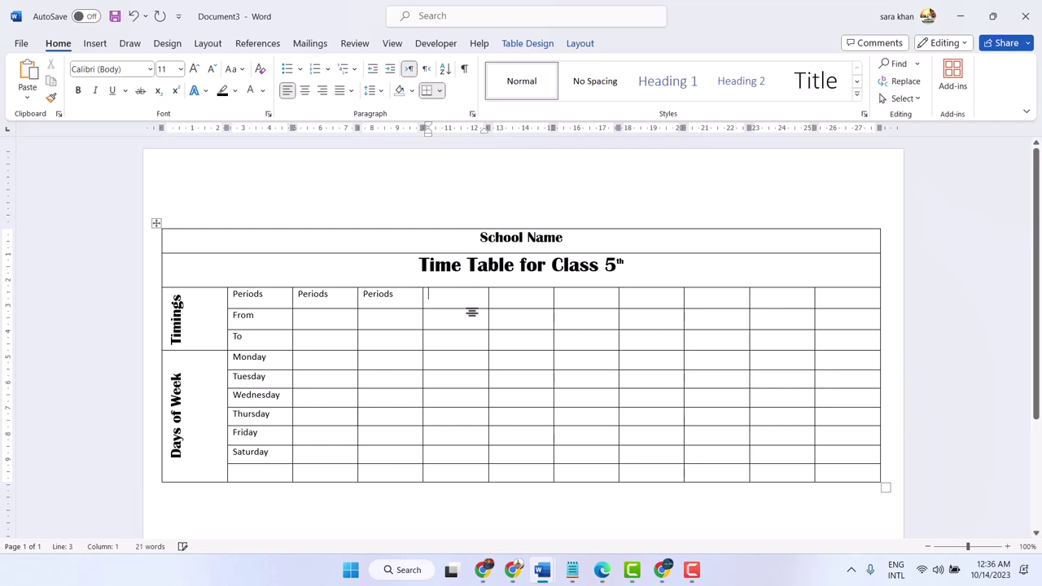
key("ctrl+v")
left_click(512, 298)
key("ctrl+v")
left_click(604, 302)
key("ctrl+v")
left_click(641, 303)
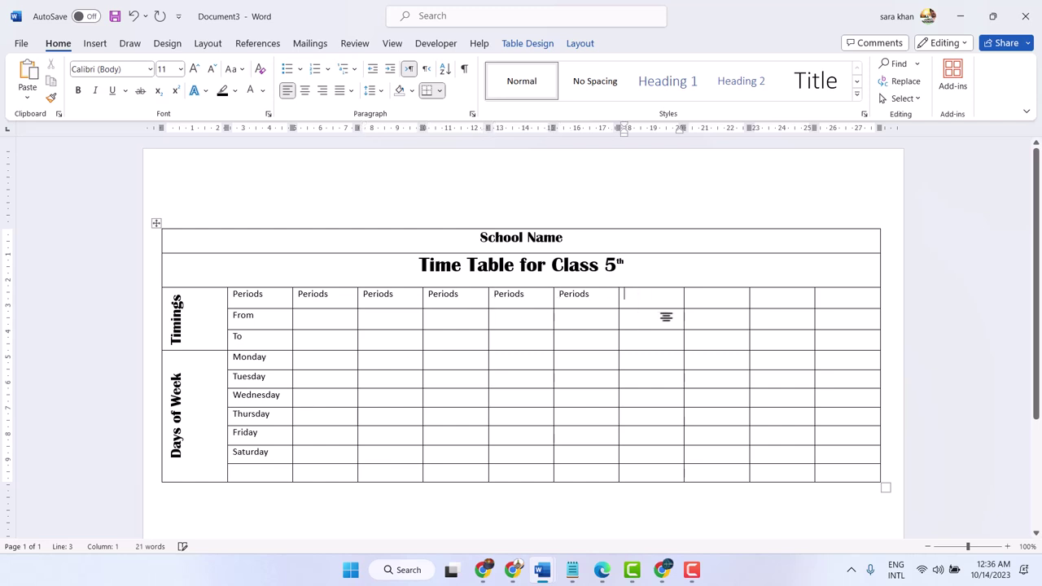
key("ctrl+v")
left_click(700, 298)
key("ctrl+v")
left_click(772, 297)
key("ctrl+v")
left_click(838, 298)
key("ctrl+v")
Step: Change the first five headers to Period 1 through Period 5
left_click(328, 294)
key("BackSpace")
type("1")
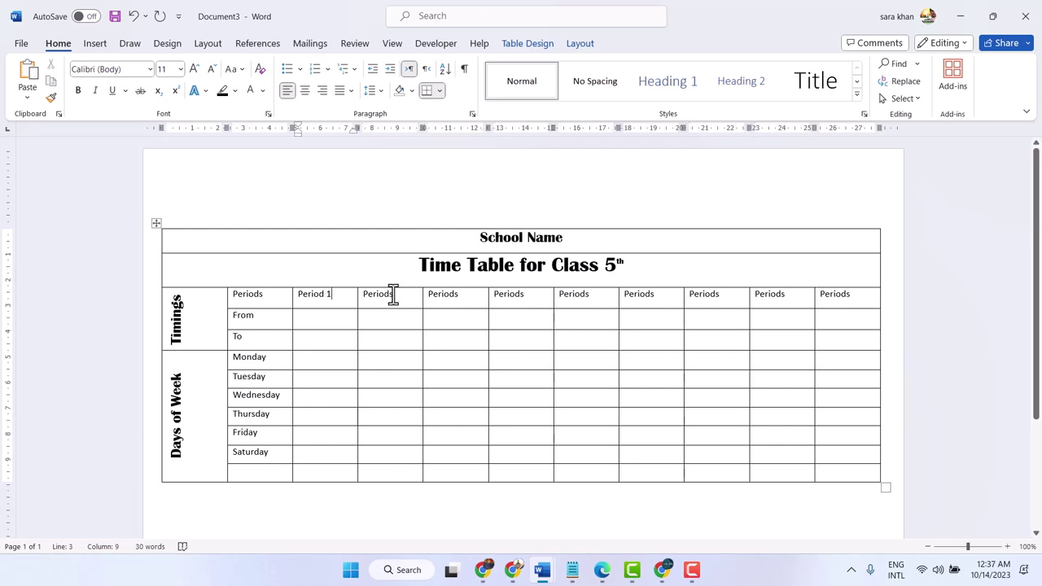
left_click_drag(394, 294, 387, 295)
type("2")
left_click(460, 296)
key("BackSpace")
type("3")
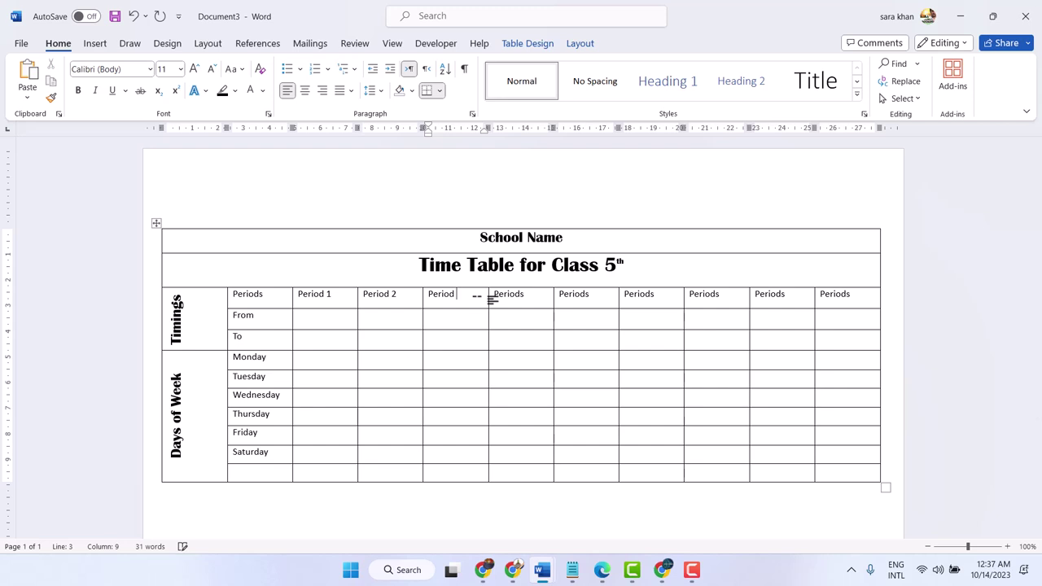
left_click_drag(520, 295, 583, 294)
key("BackSpace")
type("4")
key("BackSpace")
type("5")
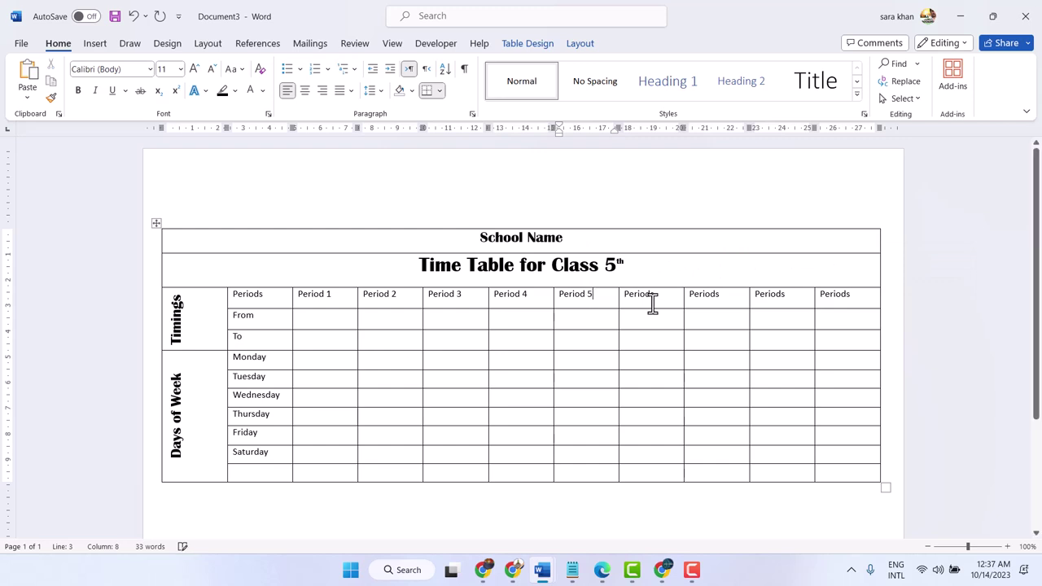
Step: Change the remaining headers to Period 6 through Period 9
left_click(653, 294)
left_click_drag(660, 293, 653, 293)
key("BackSpace")
type("6")
left_click_drag(720, 293, 714, 294)
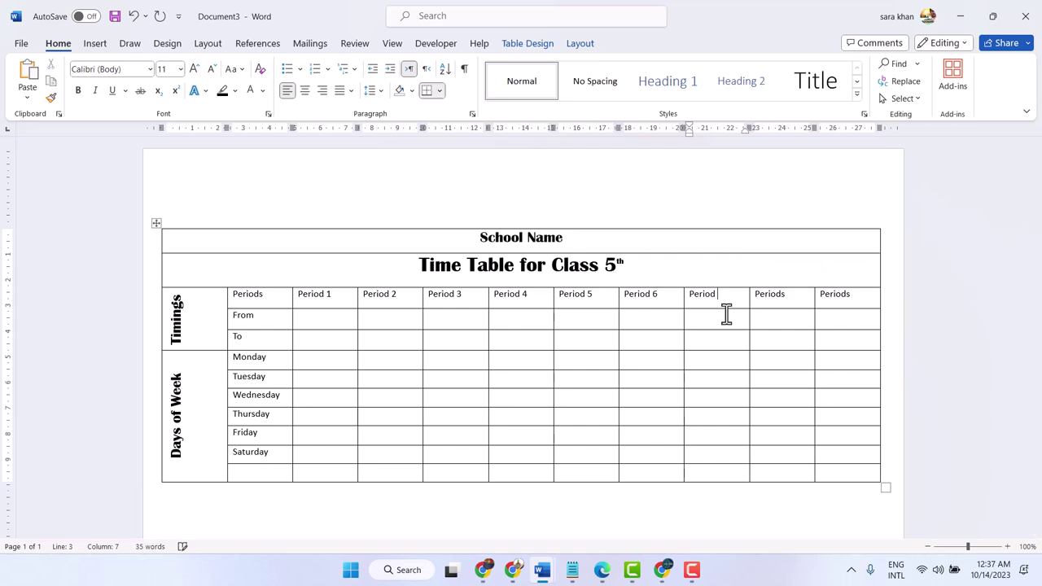
type("7")
left_click_drag(784, 294, 778, 294)
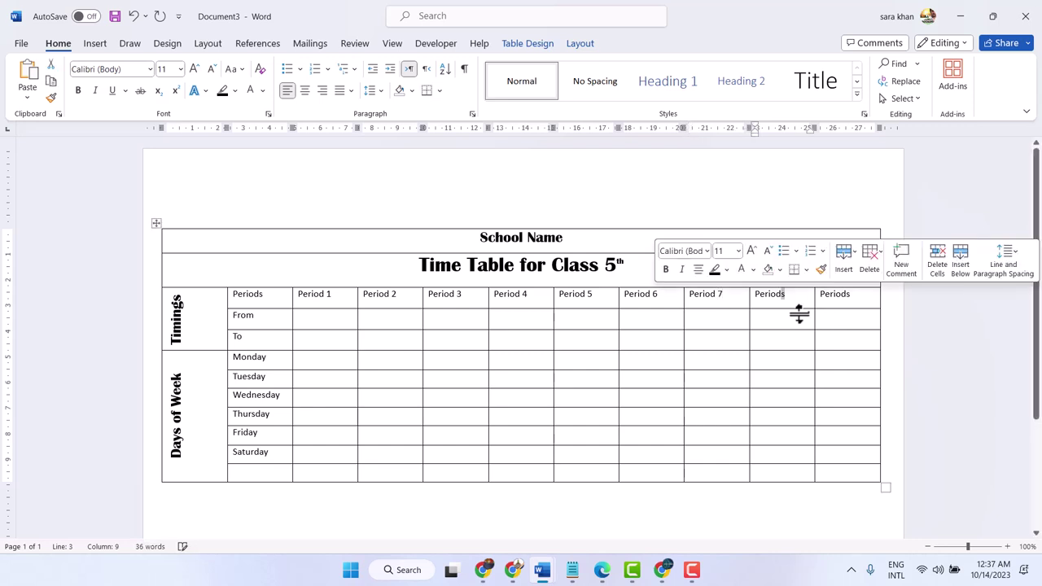
key("BackSpace")
type("8")
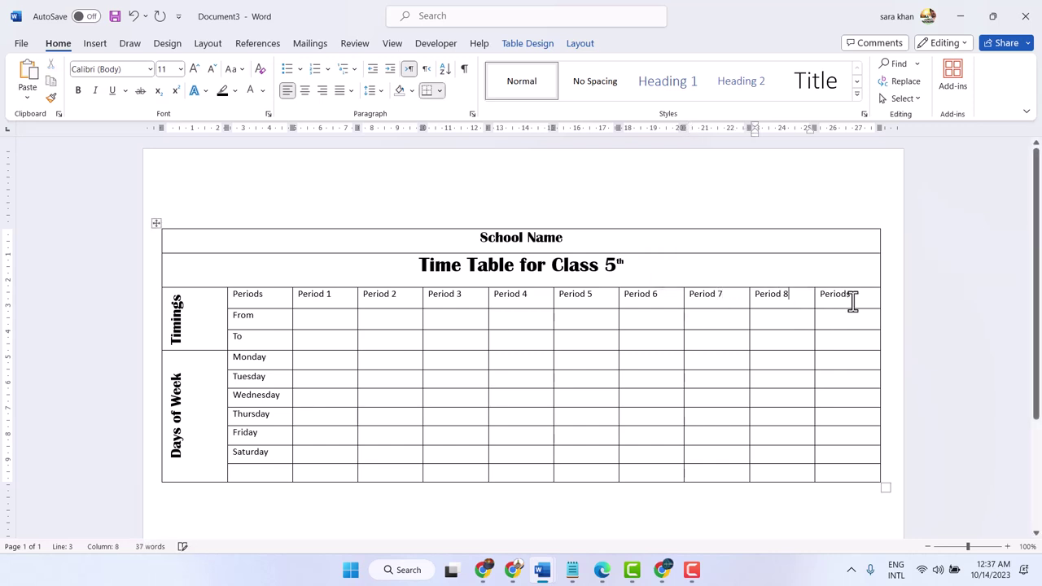
left_click_drag(844, 294, 850, 294)
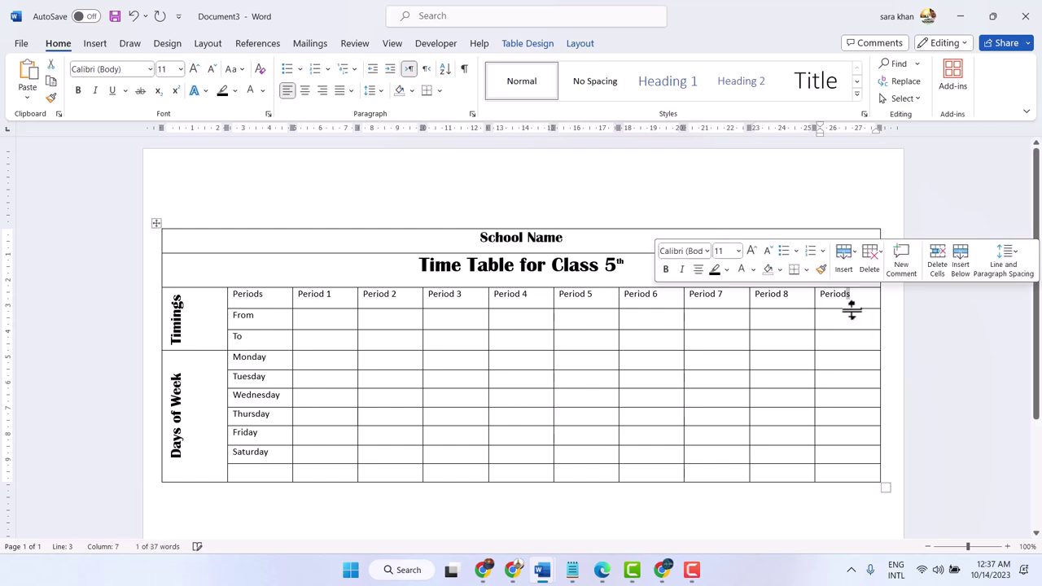
key("BackSpace")
type("9")
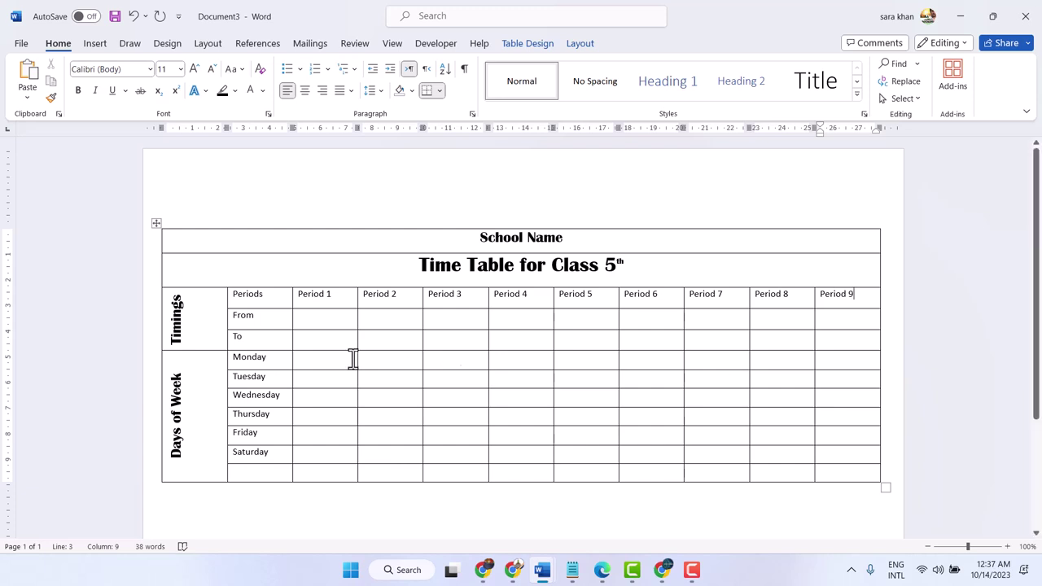
Step: Enter timings 8:00–8:40 for Period 1 and 8:40–9:20 for Period 2
left_click(319, 323)
type("8")
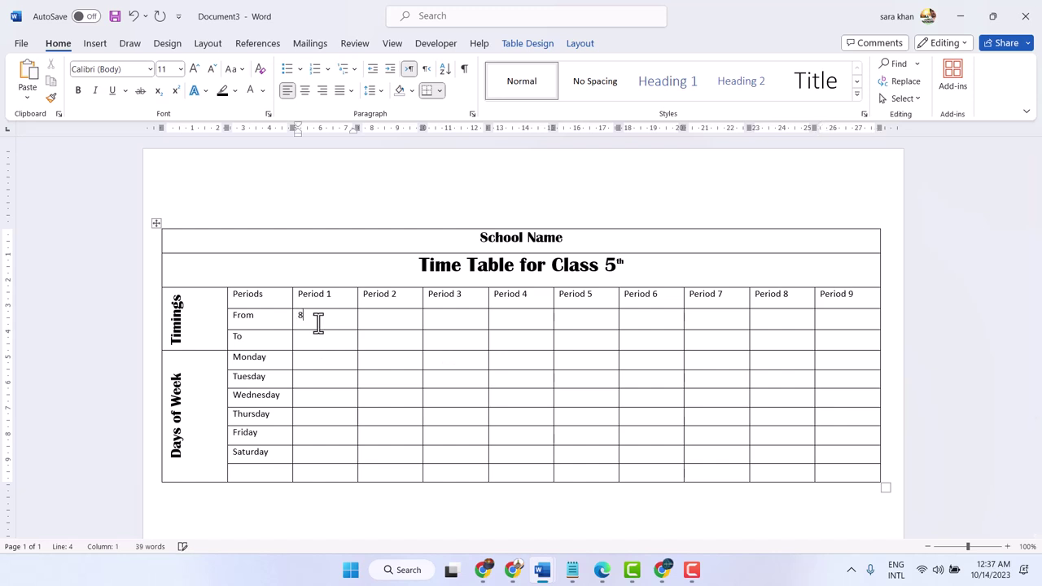
type(":")
type("00")
left_click(319, 340)
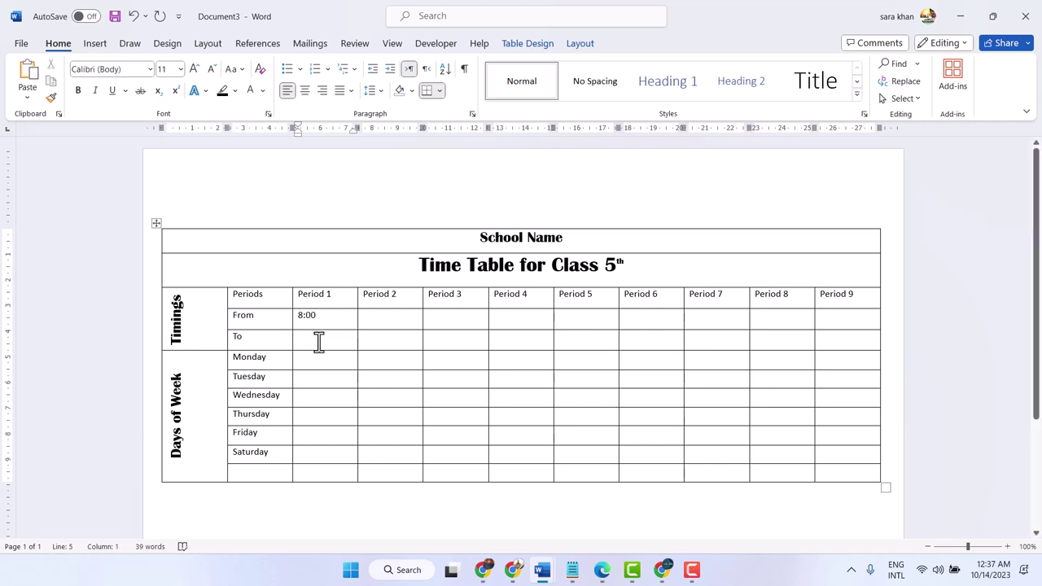
type("*")
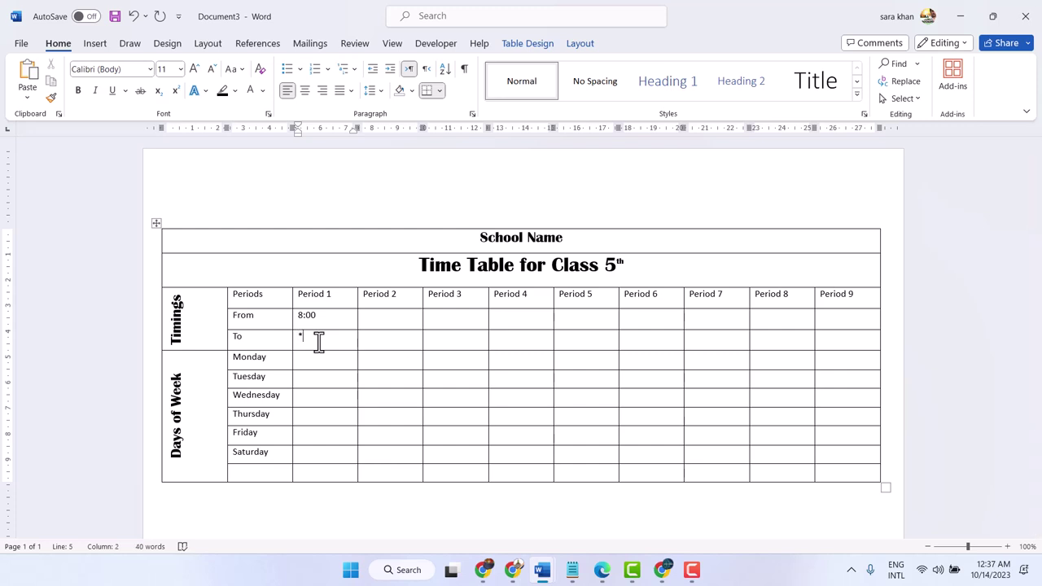
type(":")
key("BackSpace")
key("BackSpace")
type("8")
type(":4")
type("0")
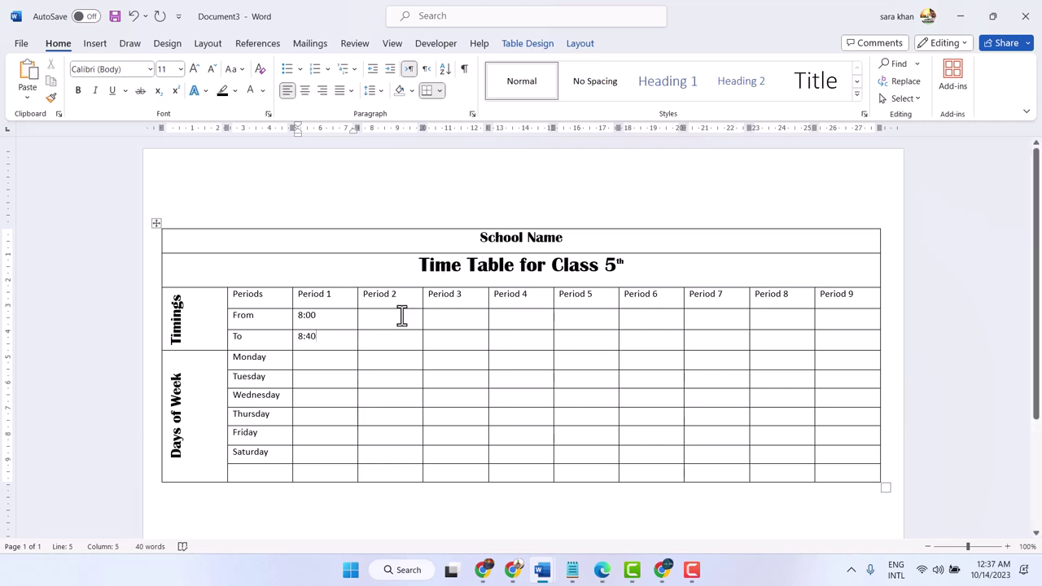
left_click(401, 315)
type("8:")
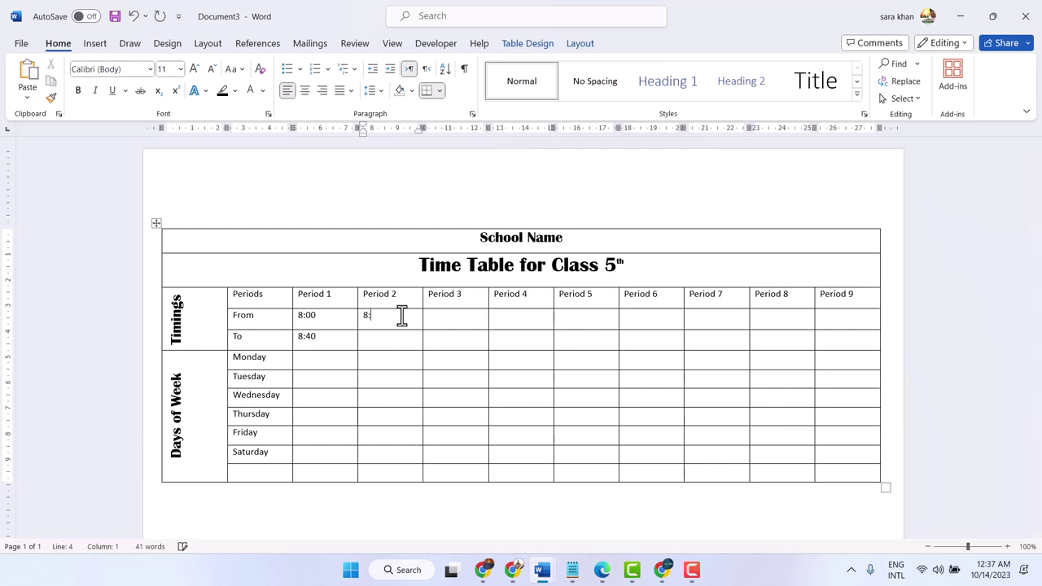
type("40")
left_click(398, 338)
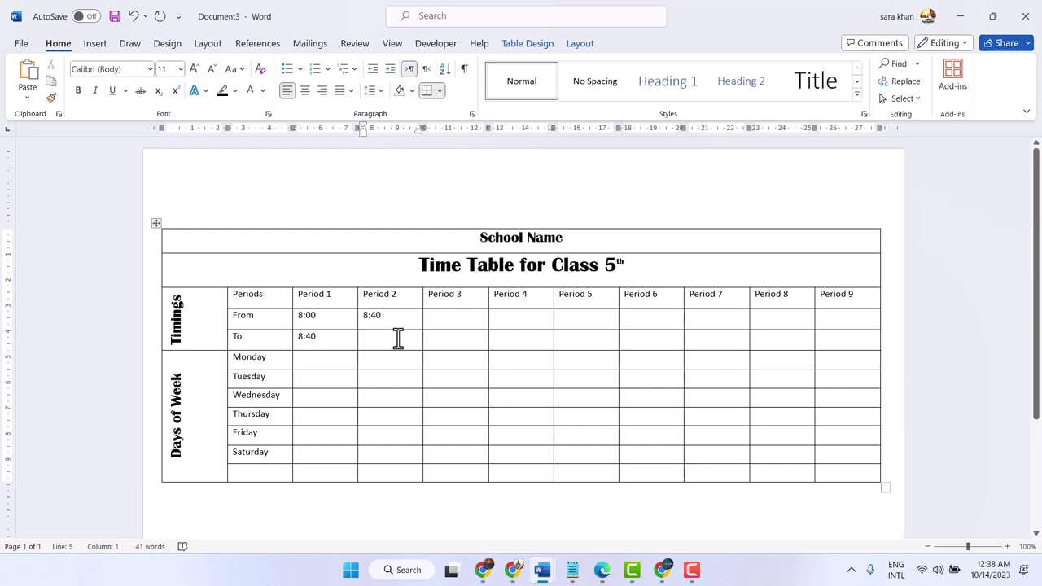
type("9:")
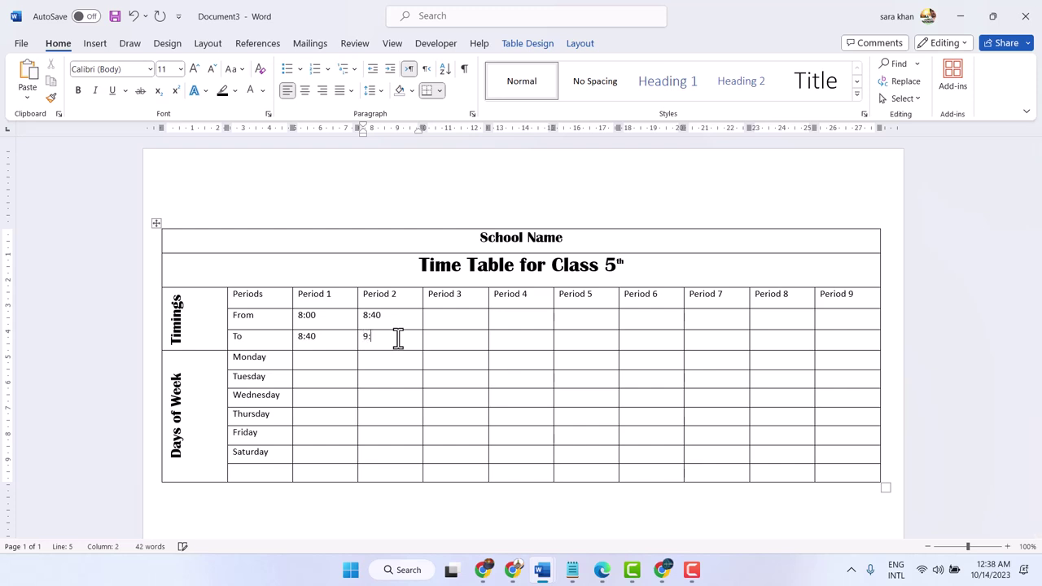
type("20")
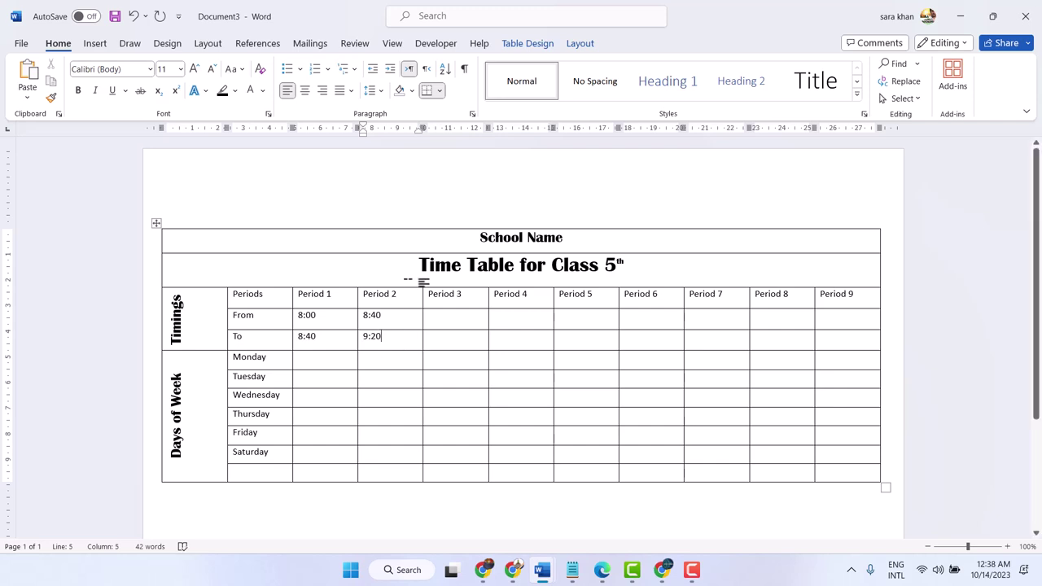
Step: Enter Period 3's timings as 9:20 to 10:00
left_click(452, 319)
type("(")
key("BackSpace")
type("9")
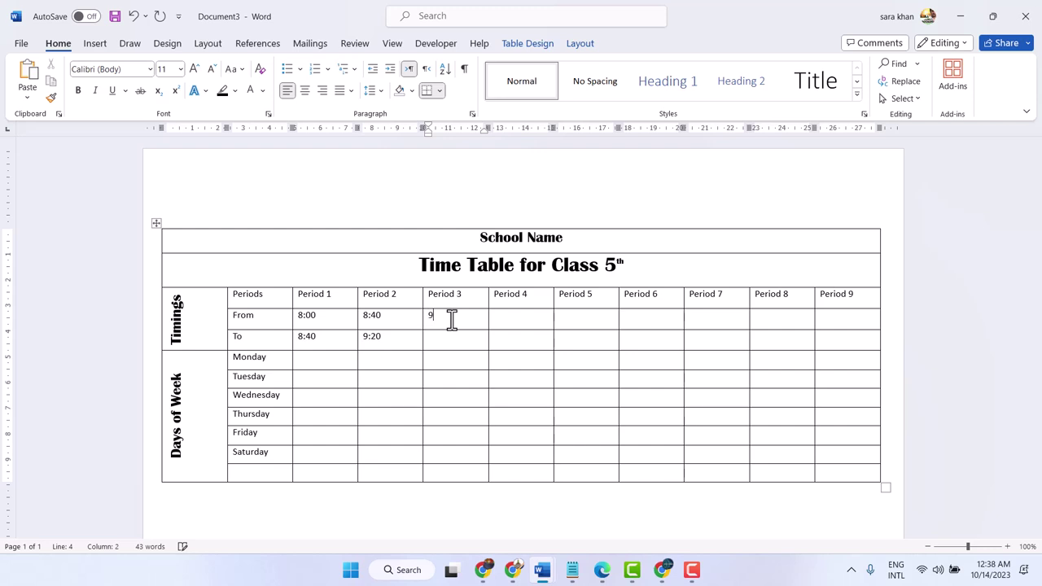
type(":2")
type("0")
left_click(443, 341)
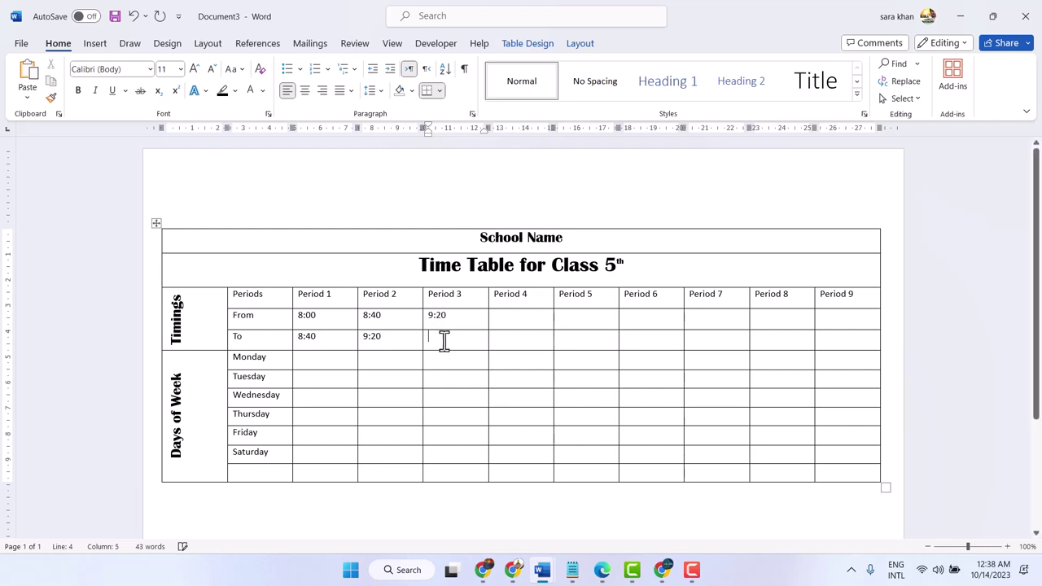
type("10:")
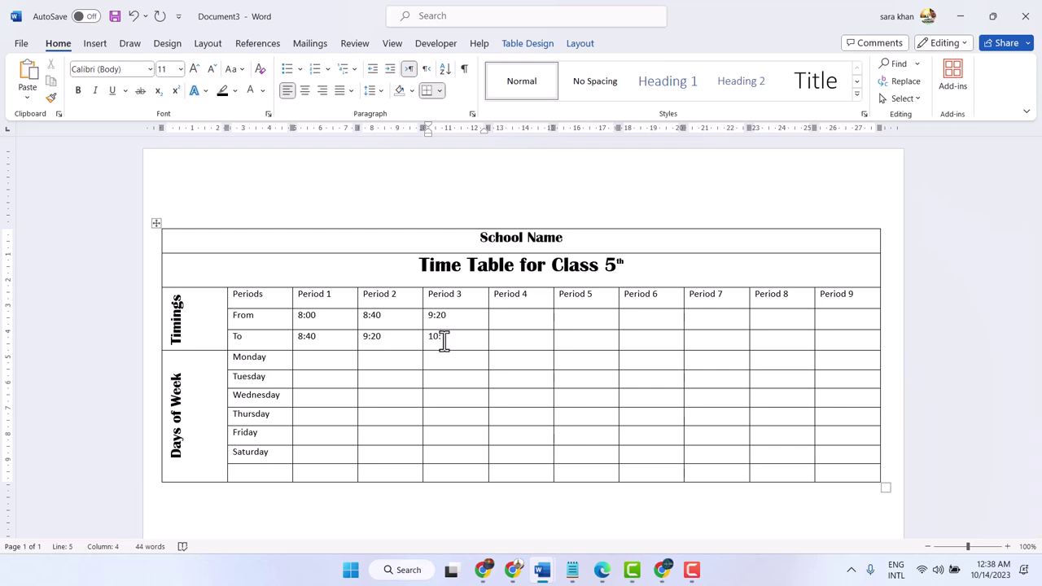
type("00")
Step: Fill in timings for Periods 4–6: 10:00–10:40, 10:40–11:20, 11:20–12:00
left_click(517, 317)
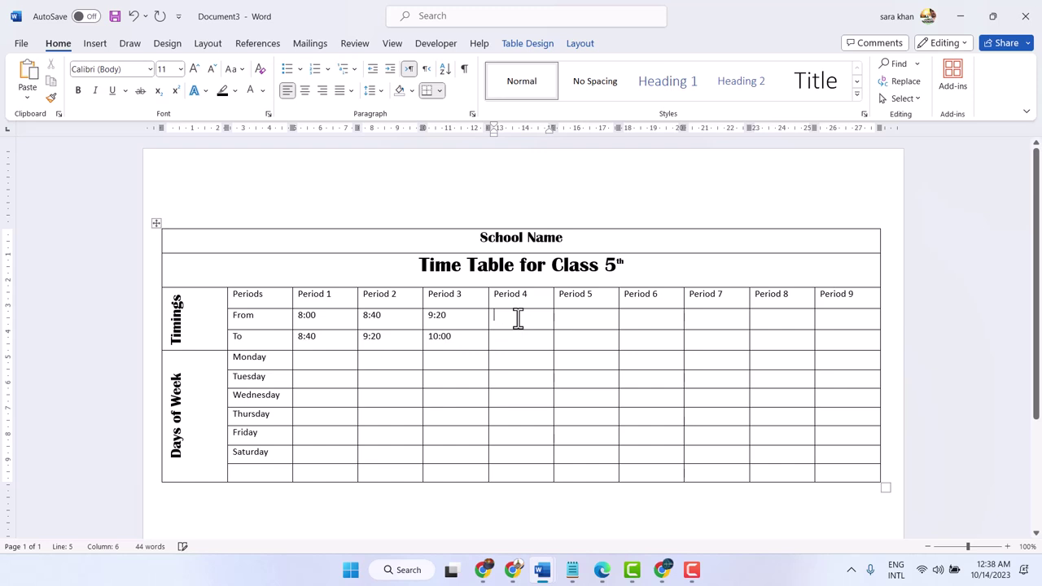
type("10")
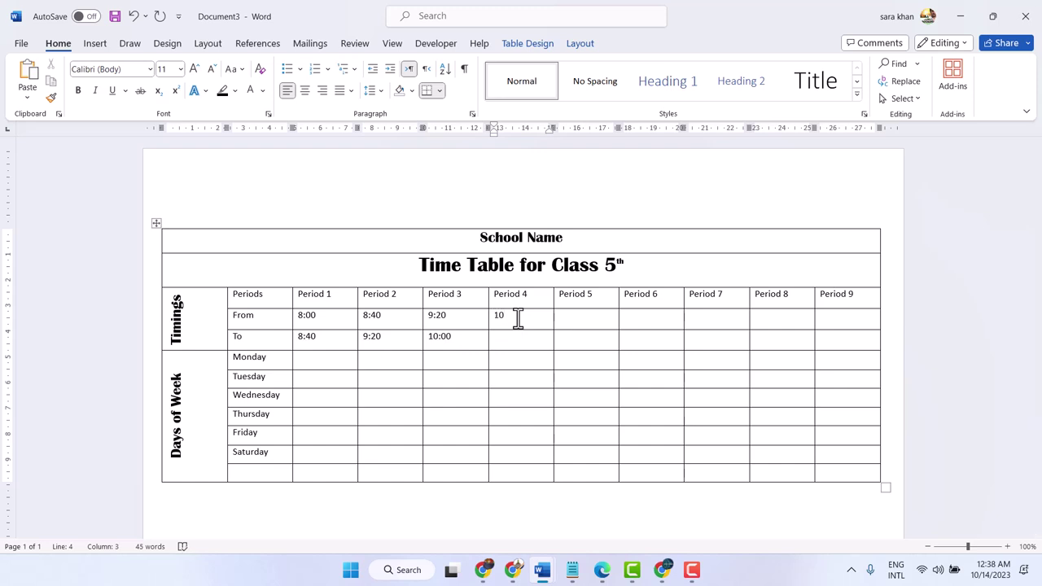
type(":00")
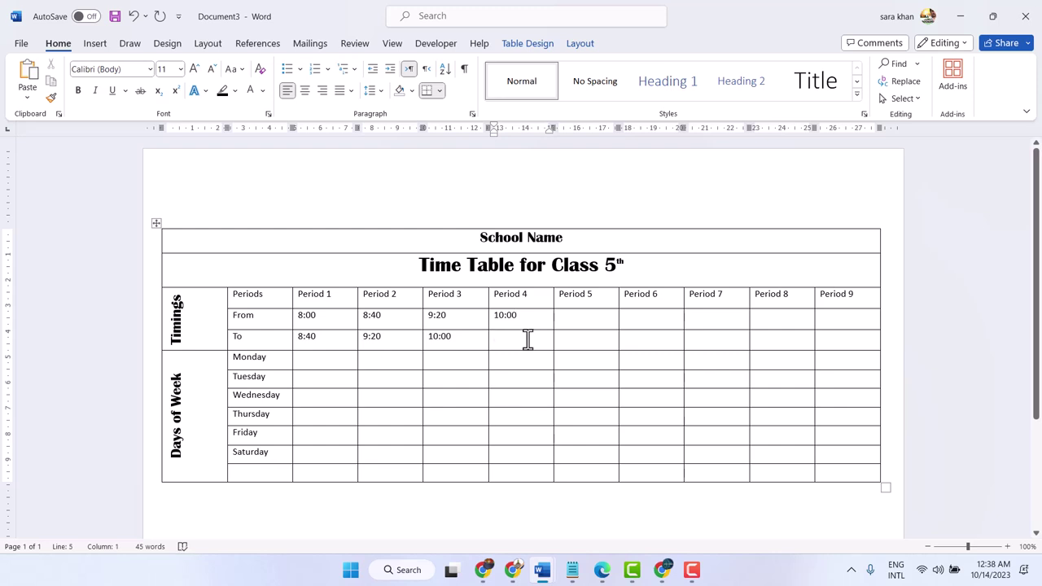
type("10:")
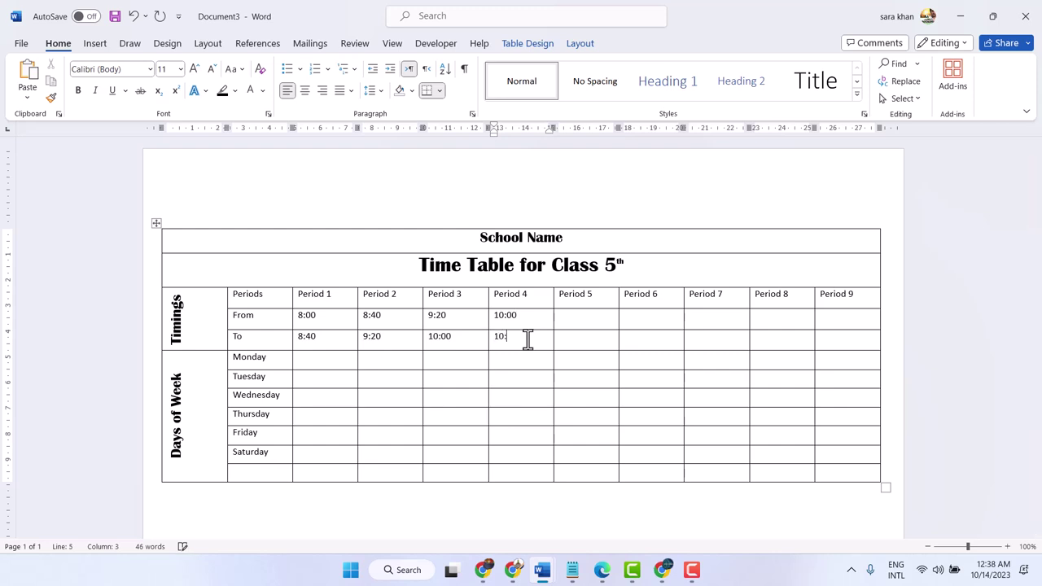
type("20")
key("BackSpace")
key("BackSpace")
type("40")
left_click(575, 315)
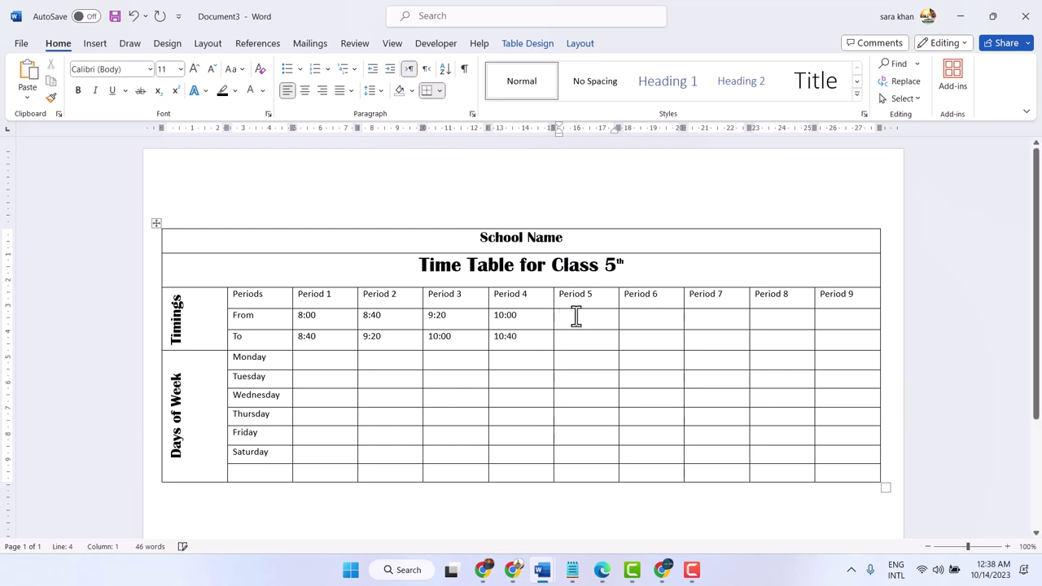
type("10:")
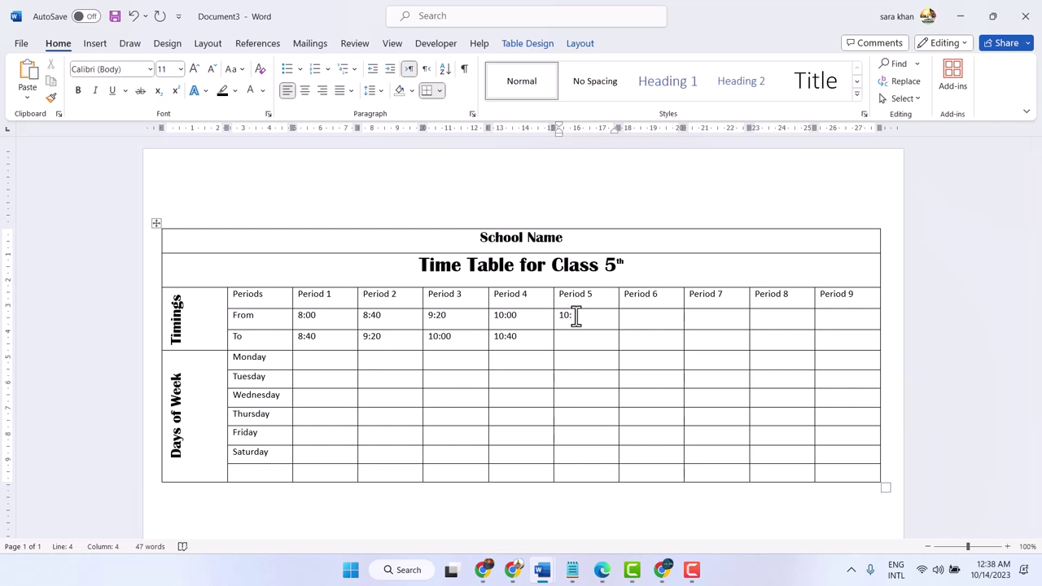
type("40")
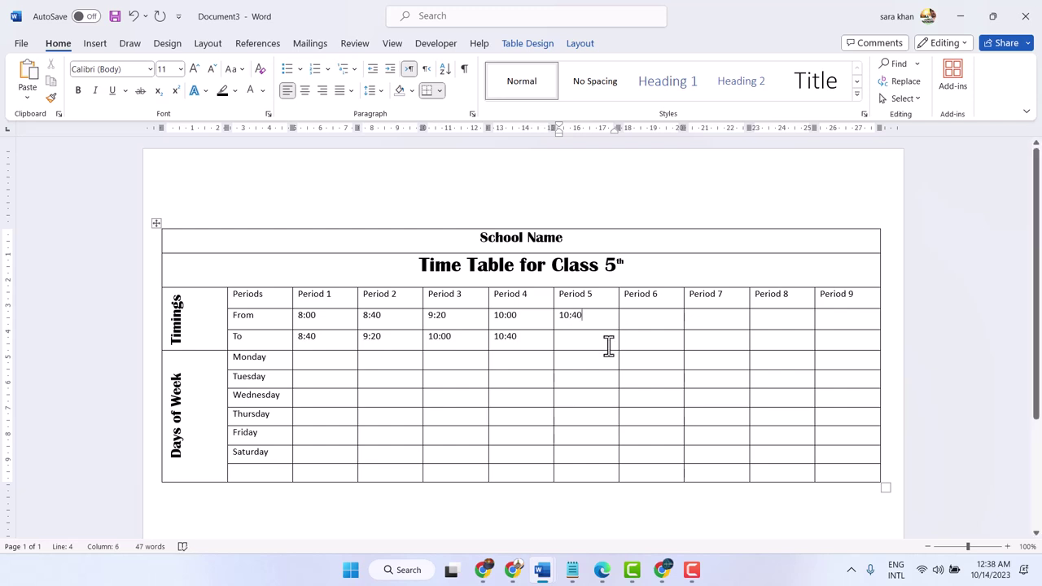
left_click(589, 344)
type("11")
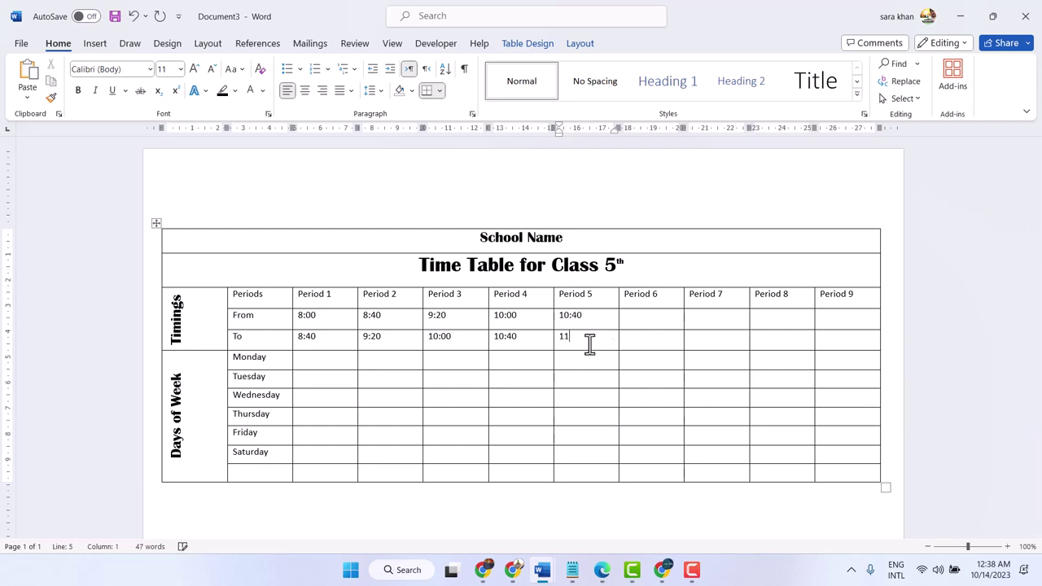
type(":")
type("20")
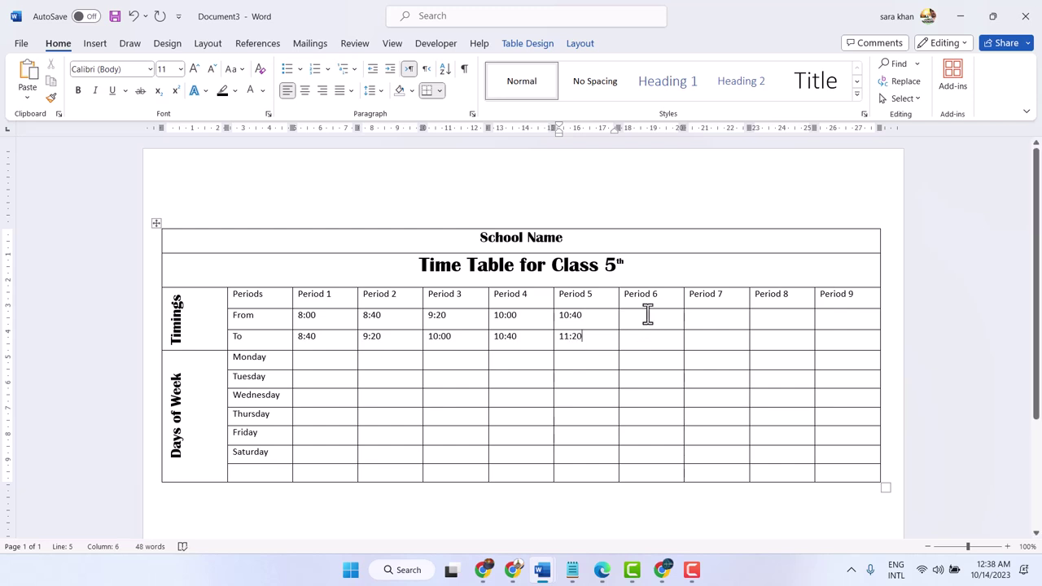
left_click(647, 314)
type("11")
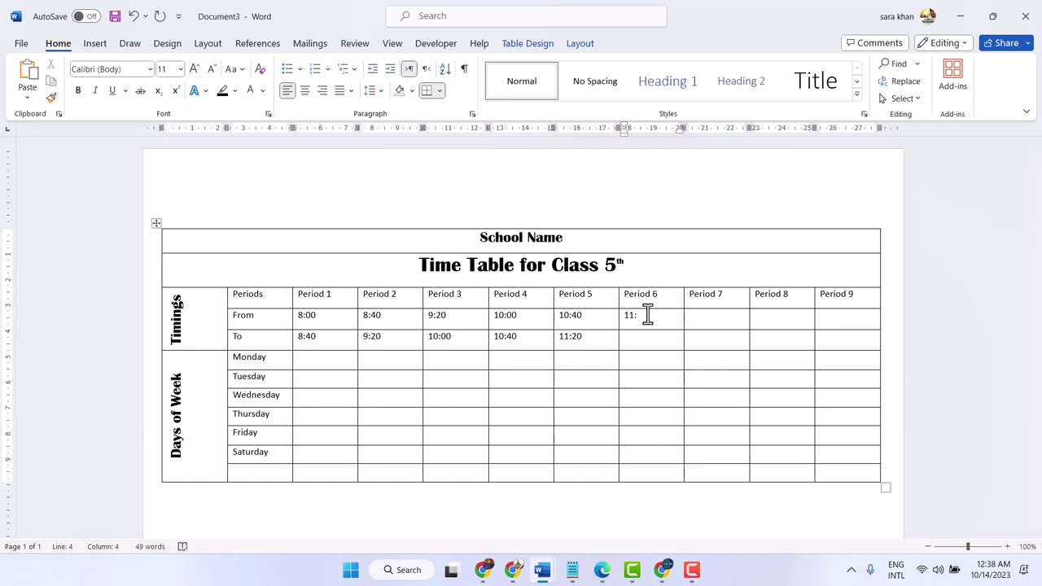
type(":20")
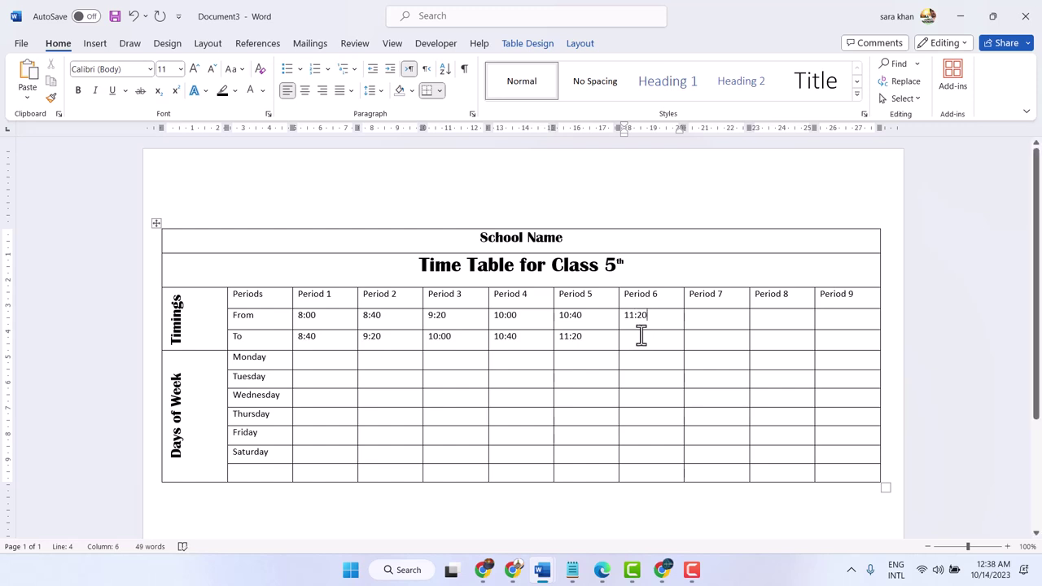
type("1")
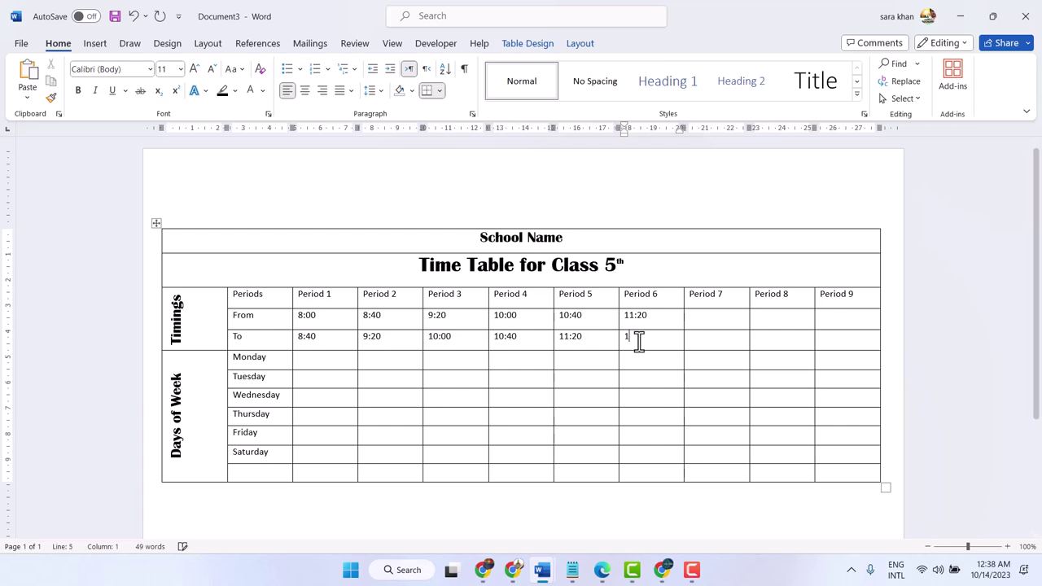
type("1")
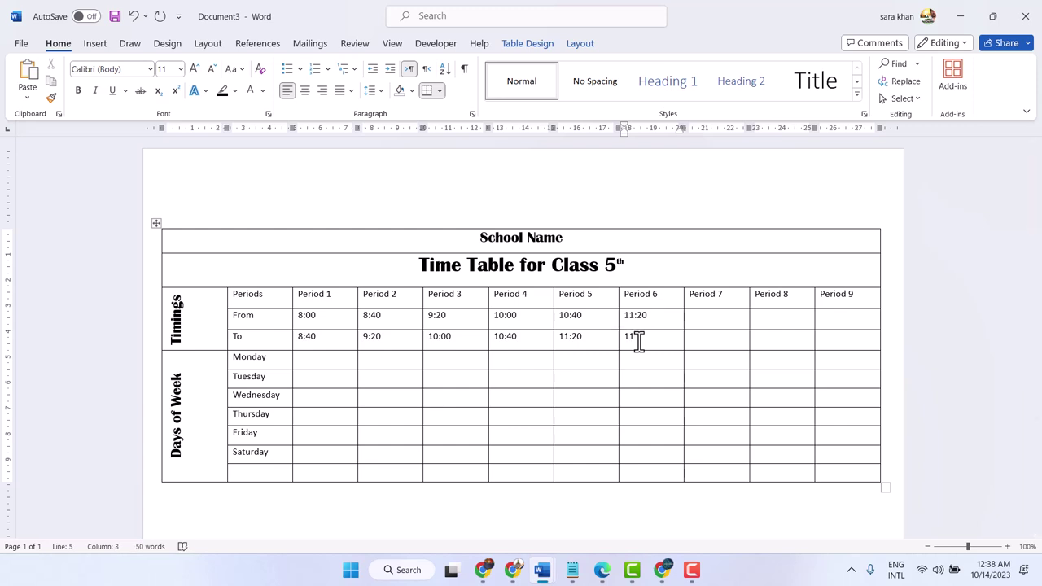
key("BackSpace")
type("2")
type(":")
type("00")
Step: Fill in timings for Periods 7–9: 12:00–12:40, 12:40–1:20, 1:20–2:00
left_click(721, 315)
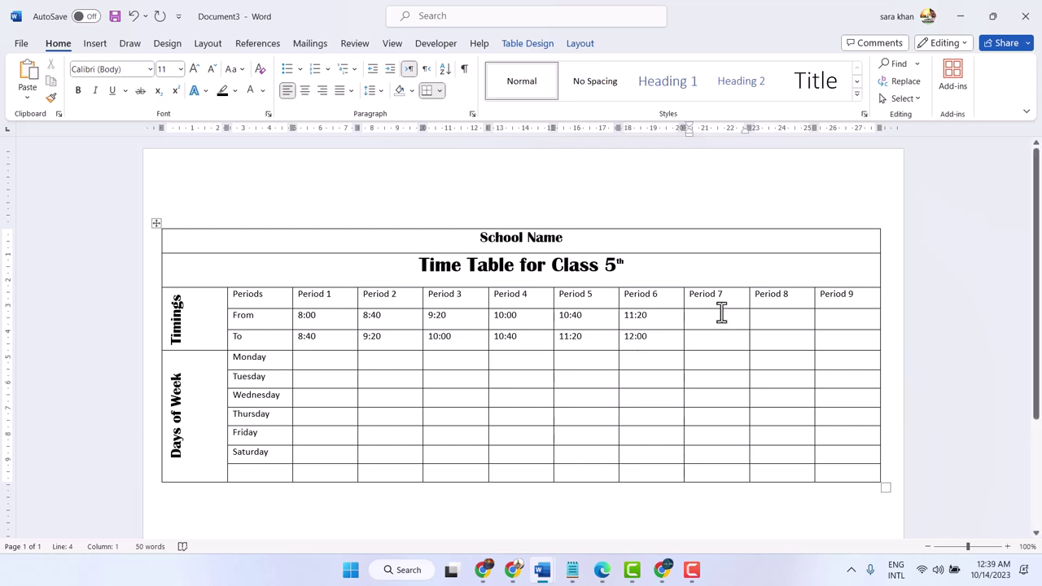
type("12:")
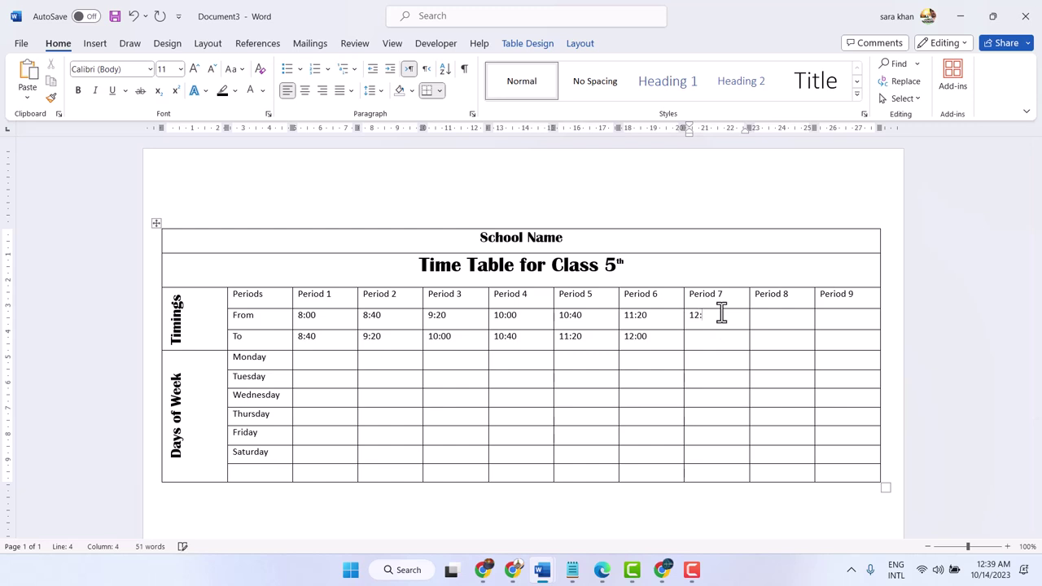
type("00")
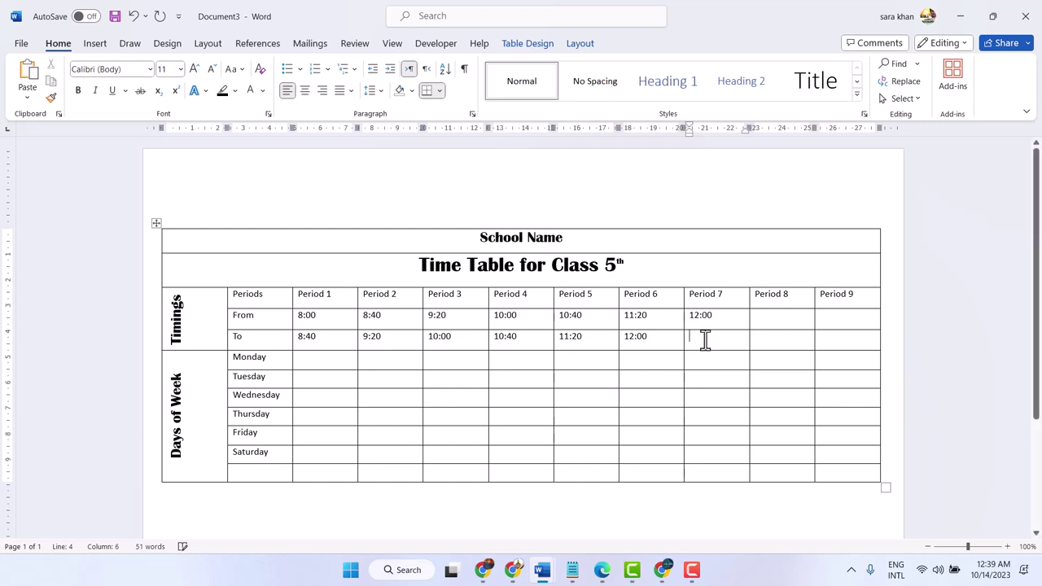
type("12:")
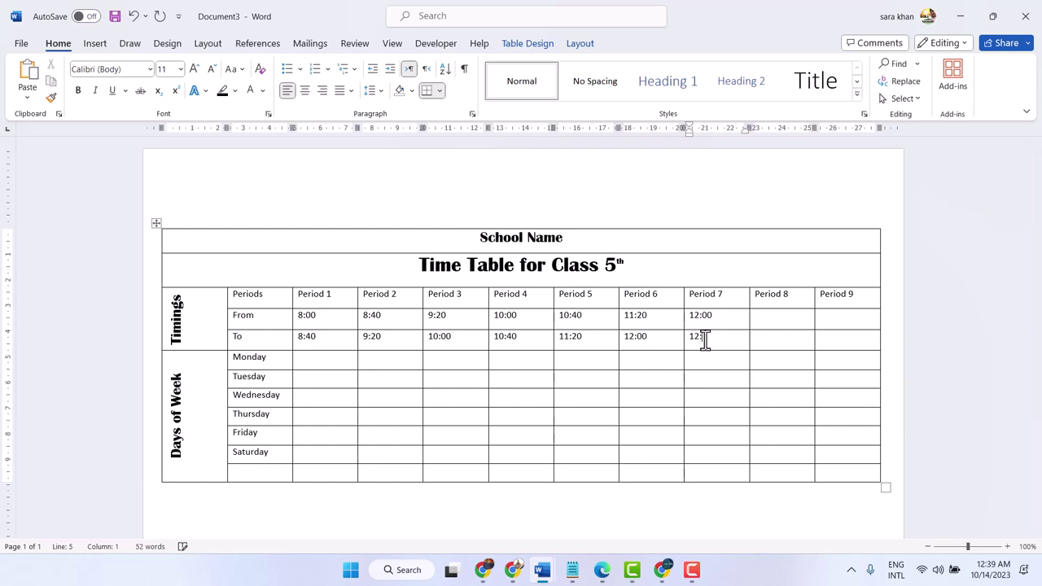
type("40")
left_click(769, 326)
type("1")
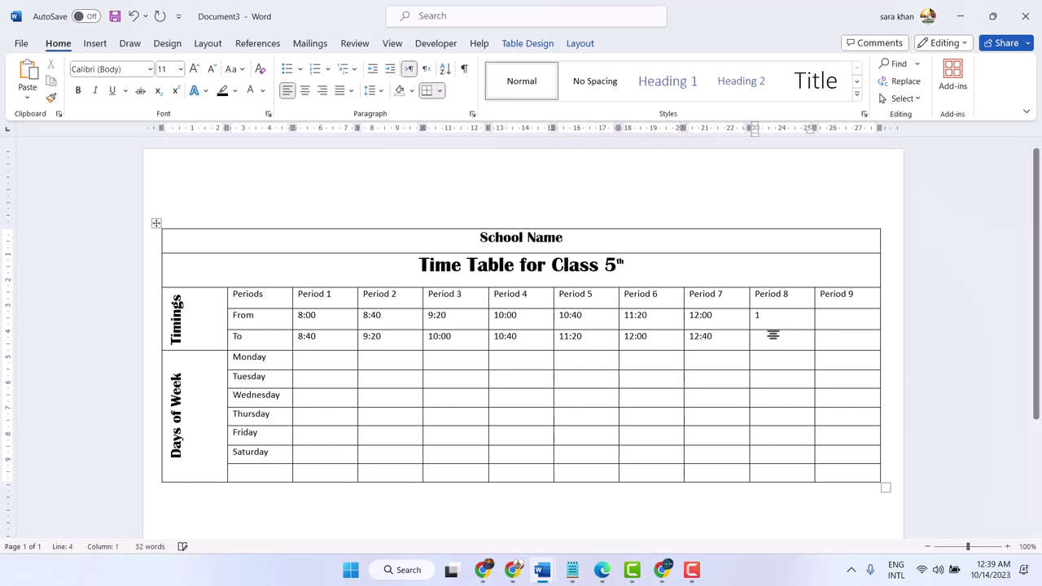
type("2:4")
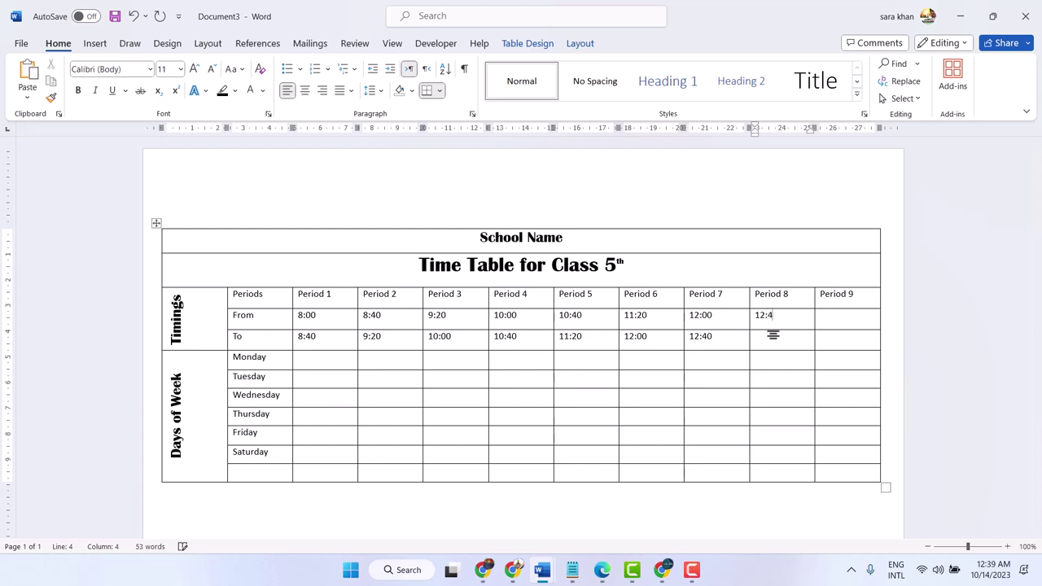
type("0")
left_click(772, 334)
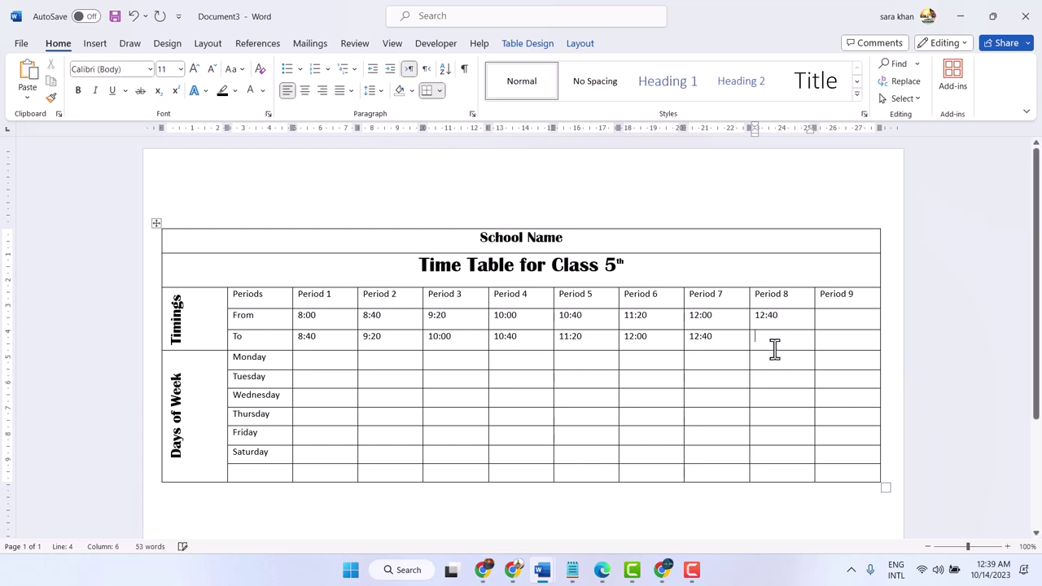
type("1")
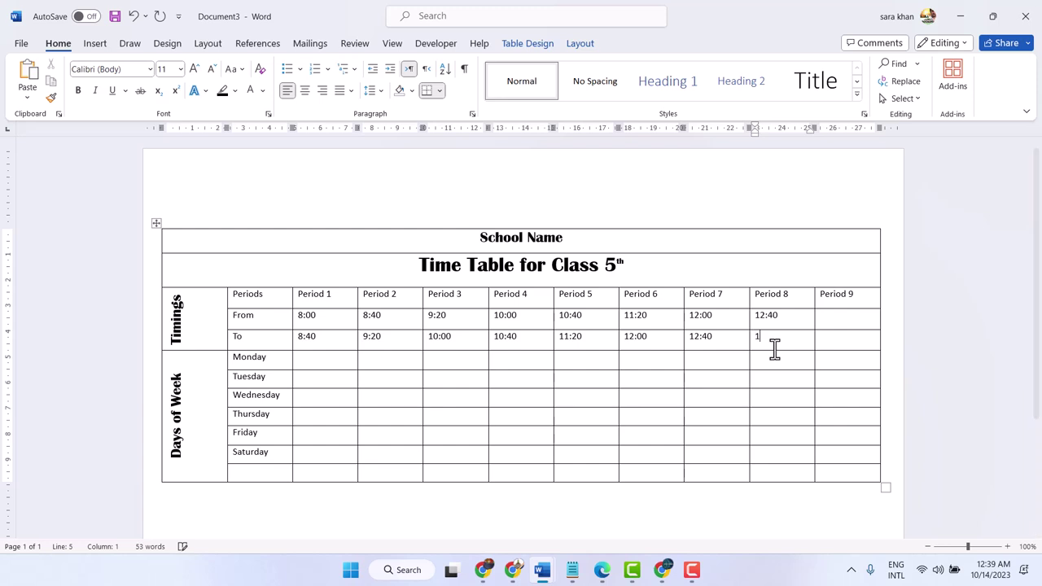
type("3")
type("2")
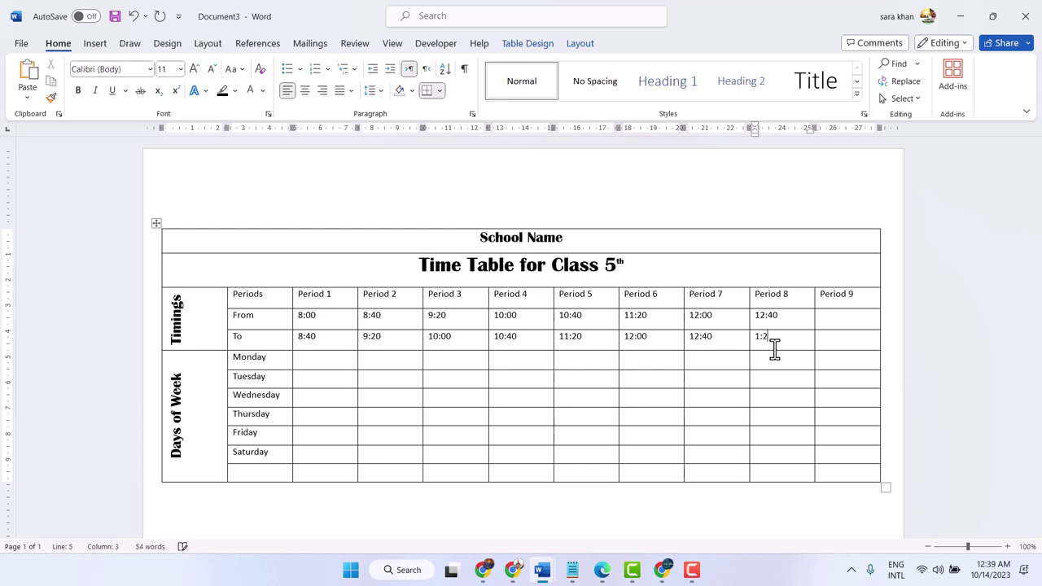
type("0")
left_click(841, 315)
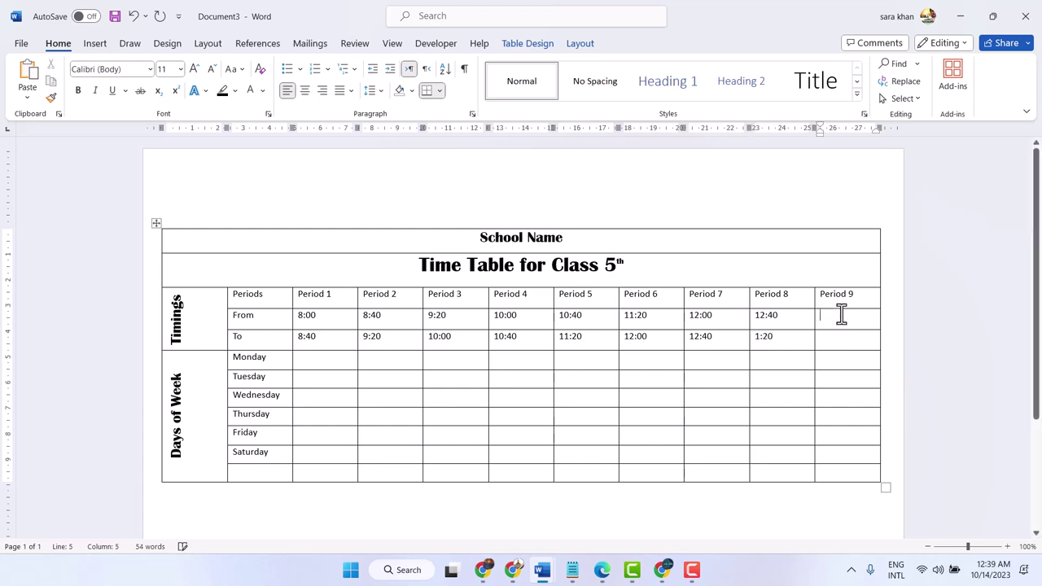
type("1:")
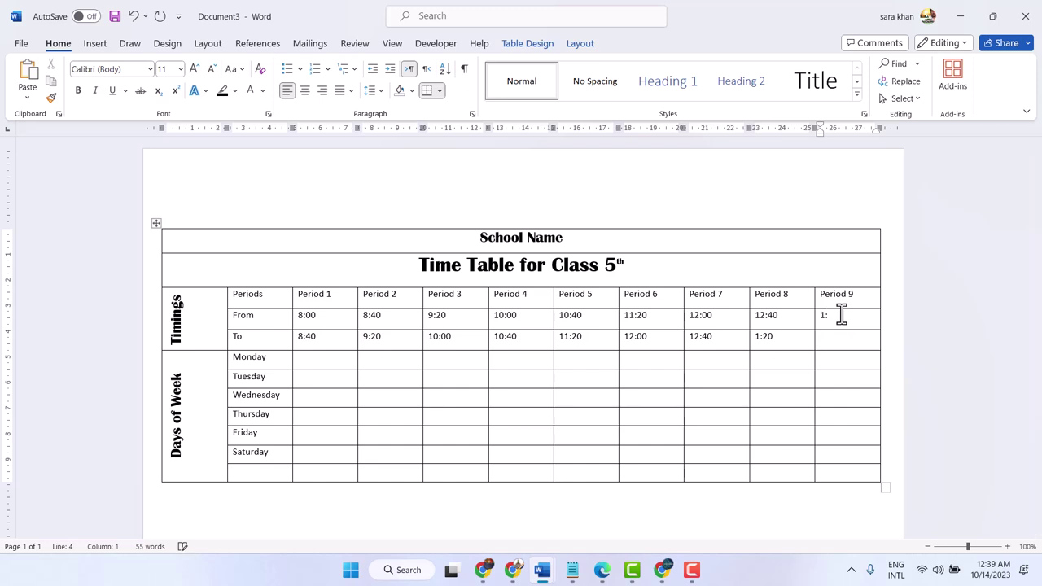
type("20")
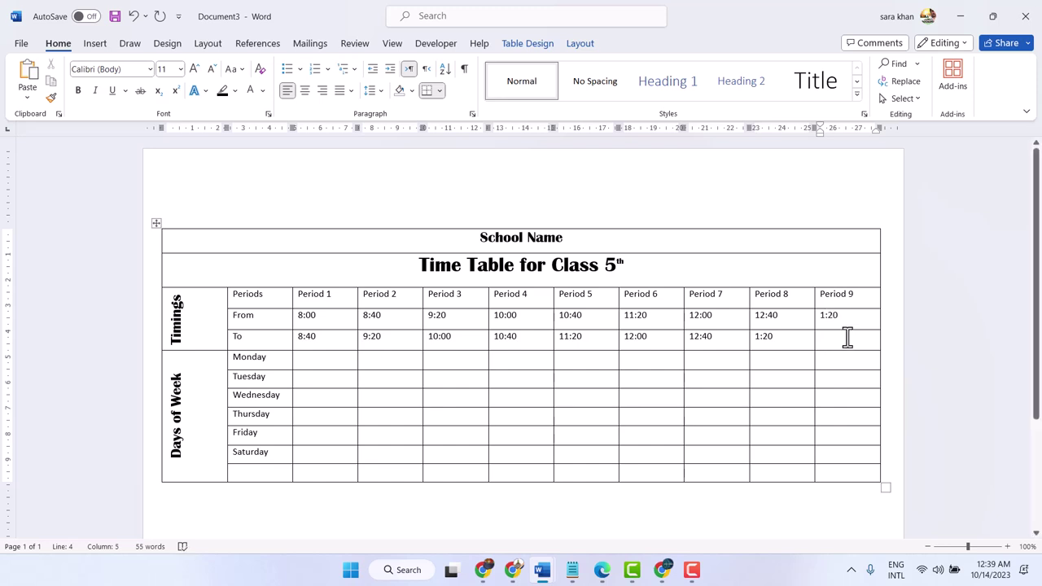
left_click(841, 342)
type("2")
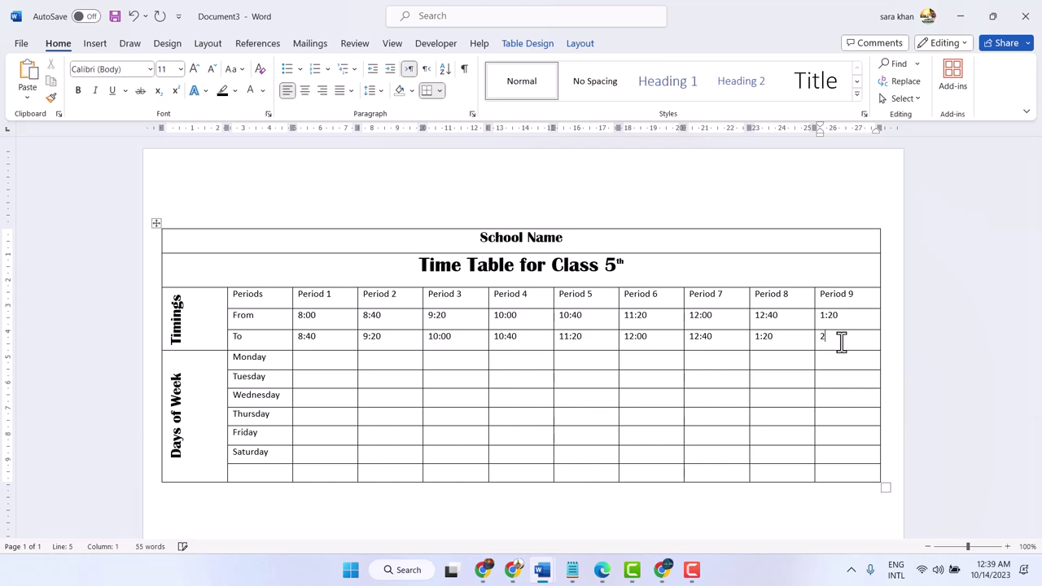
type(":")
type("00")
Step: Type Science in Monday's Period 1 cell and copy it
left_click(316, 361)
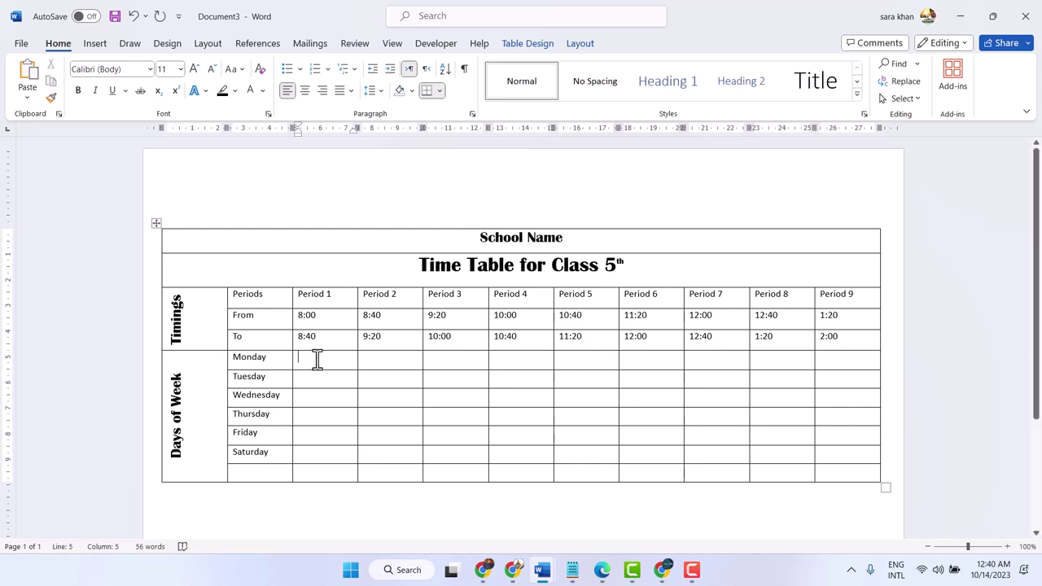
type("S")
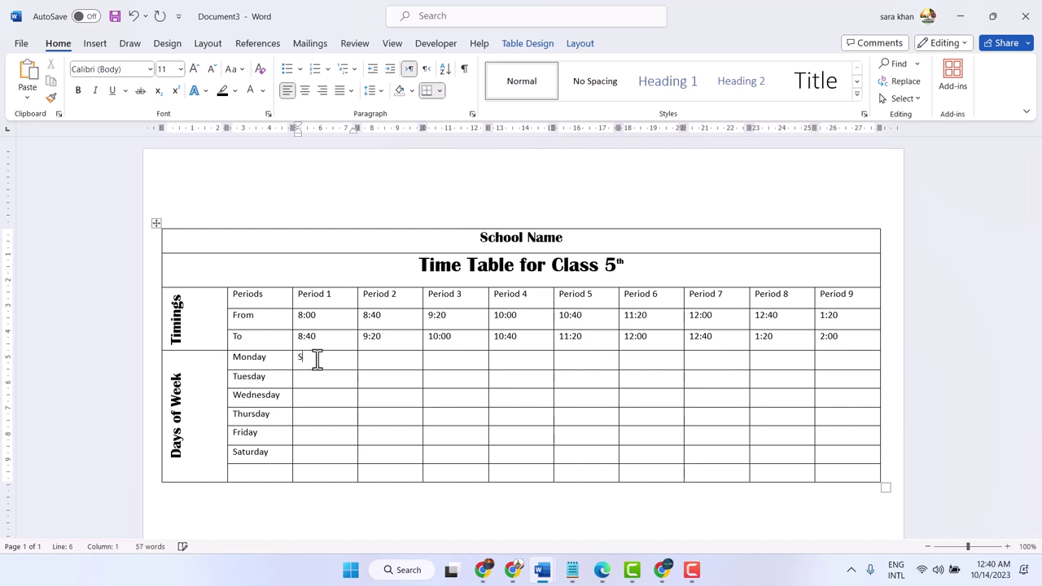
type("cien")
type("ce")
left_click_drag(328, 359, 298, 359)
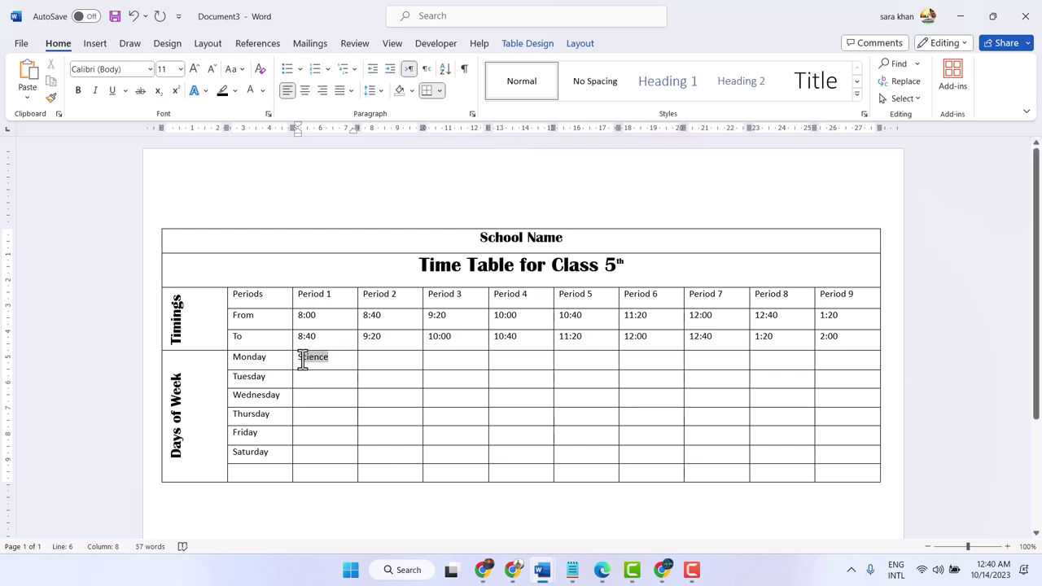
right_click(301, 358)
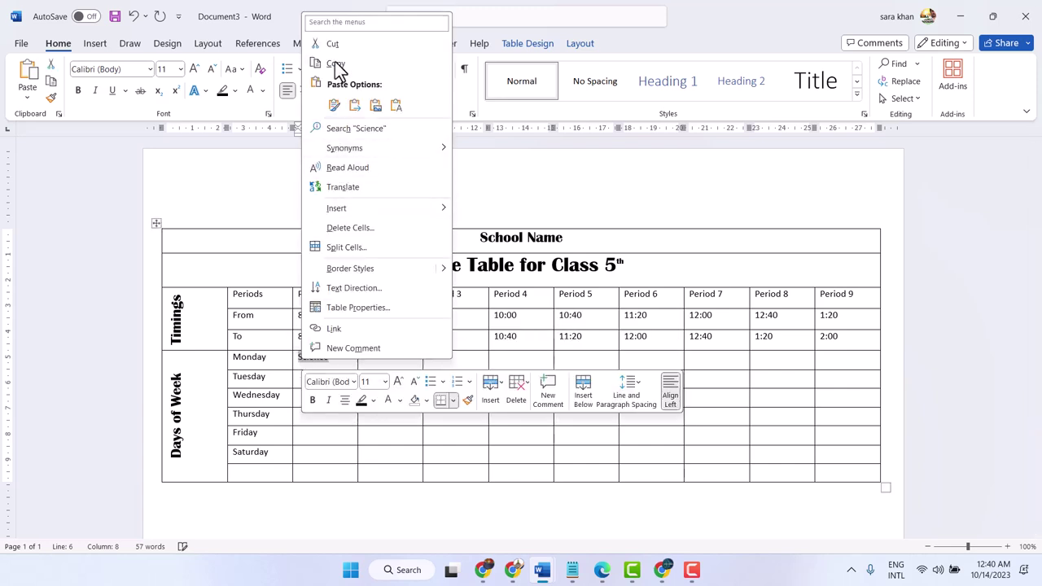
left_click(335, 64)
Step: Paste Science into the other days' Period 1 cells and start Math in Monday's Period 2
left_click(322, 377)
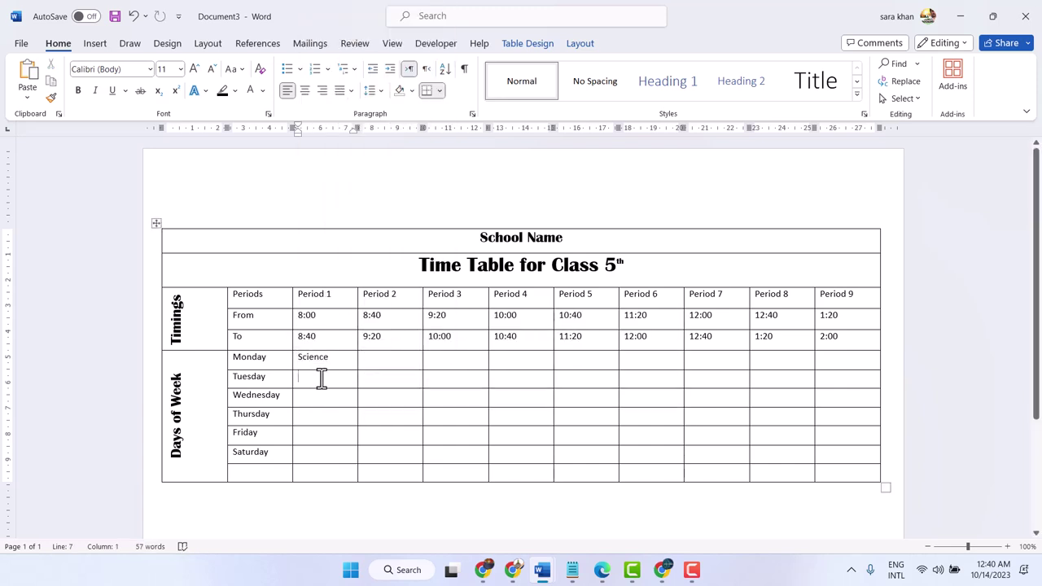
key("ctrl+v")
left_click(317, 397)
key("ctrl+v")
key("ctrl+v")
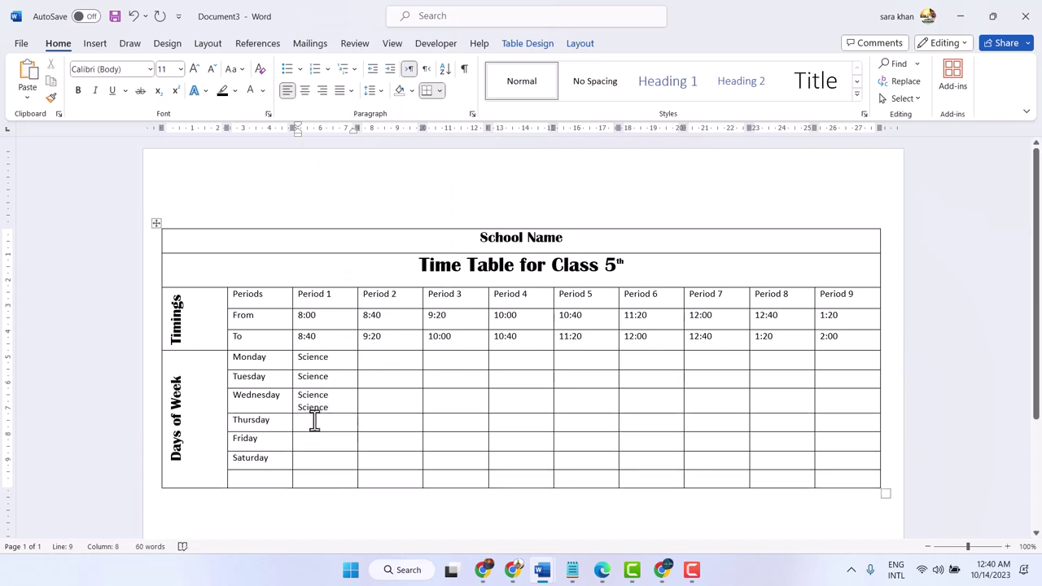
key("BackSpace")
key("BackSpace")
key("BackSpace")
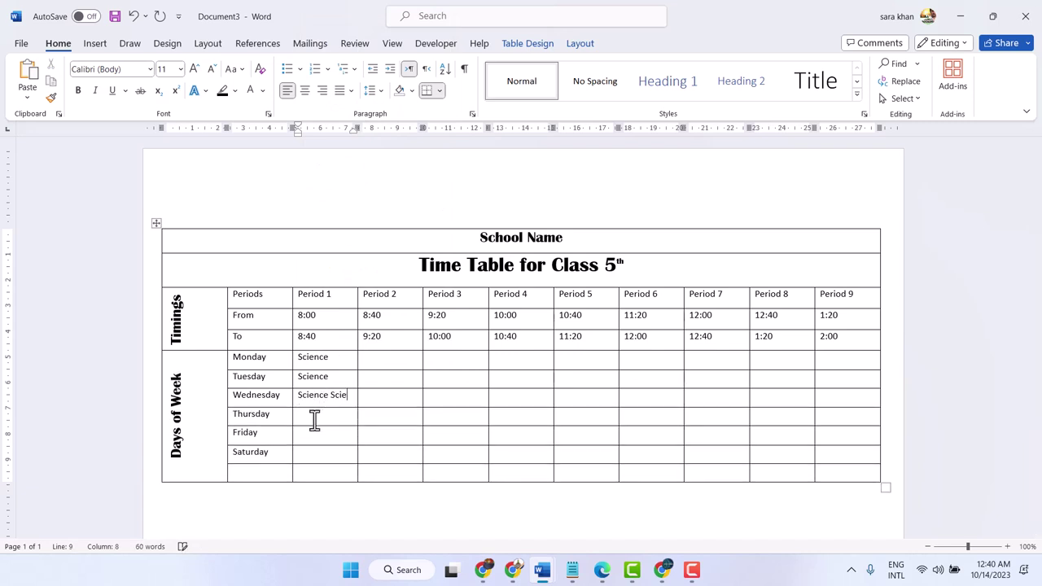
key("BackSpace")
key("BackSpace")
key("BackSpace")
key("BackSpace")
key("BackSpace")
left_click(314, 419)
key("ctrl+v")
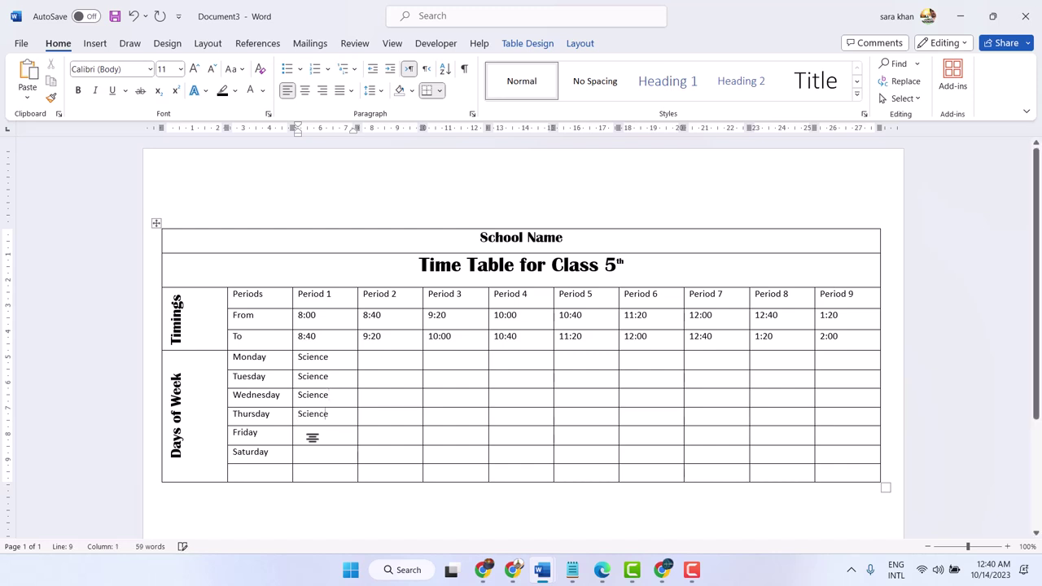
left_click(309, 434)
key("ctrl+v")
key("ctrl+v")
left_click(393, 362)
type("M")
Step: Copy Math from Monday's Period 2 into Period 2 for Tuesday through Saturday
left_click_drag(391, 361, 366, 362)
right_click(367, 366)
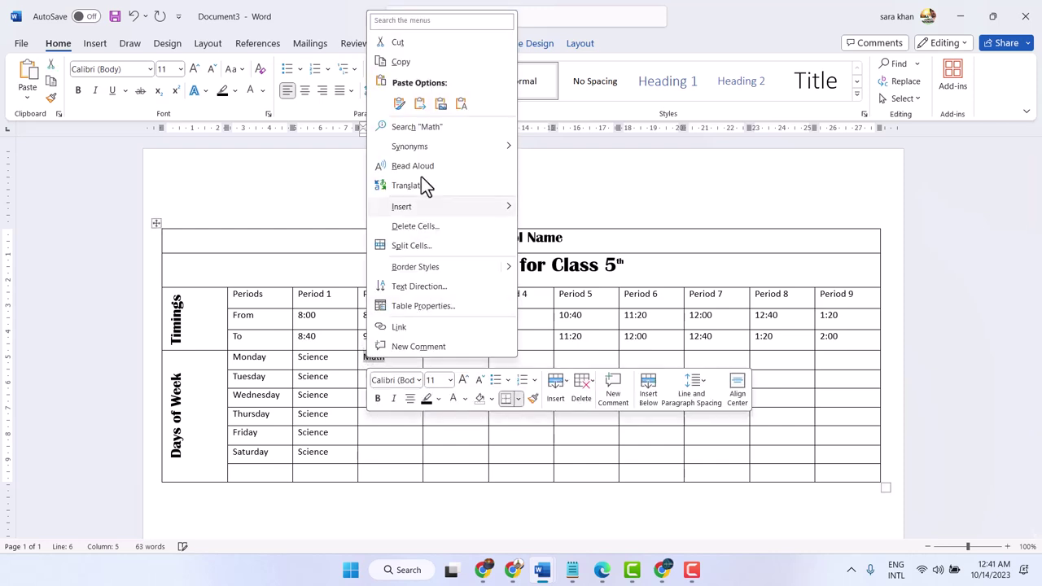
left_click(411, 64)
left_click(382, 376)
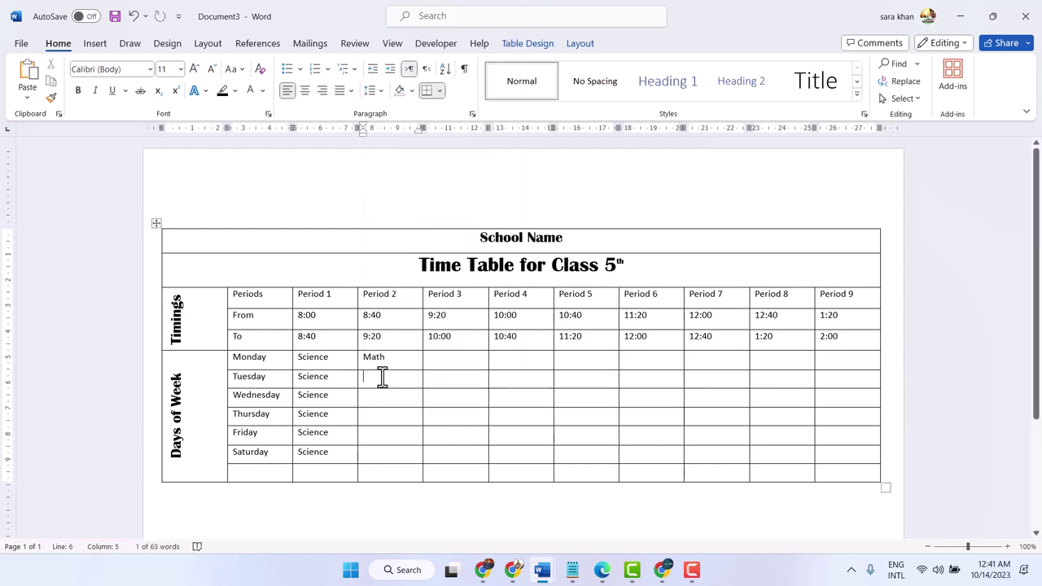
key("ctrl+v")
left_click(376, 395)
key("ctrl+v")
left_click(377, 413)
key("ctrl+v")
left_click(377, 432)
key("ctrl+v")
left_click(379, 452)
key("ctrl+v")
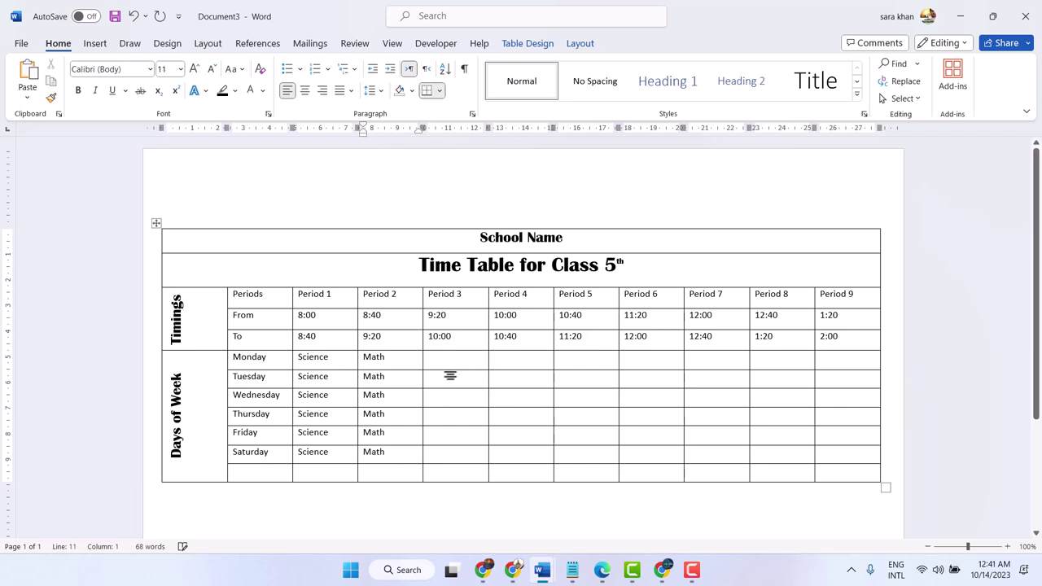
Step: Enter English in Monday's Period 3 and copy it down to Saturday
left_click(451, 361)
type("English")
left_click_drag(460, 360, 435, 363)
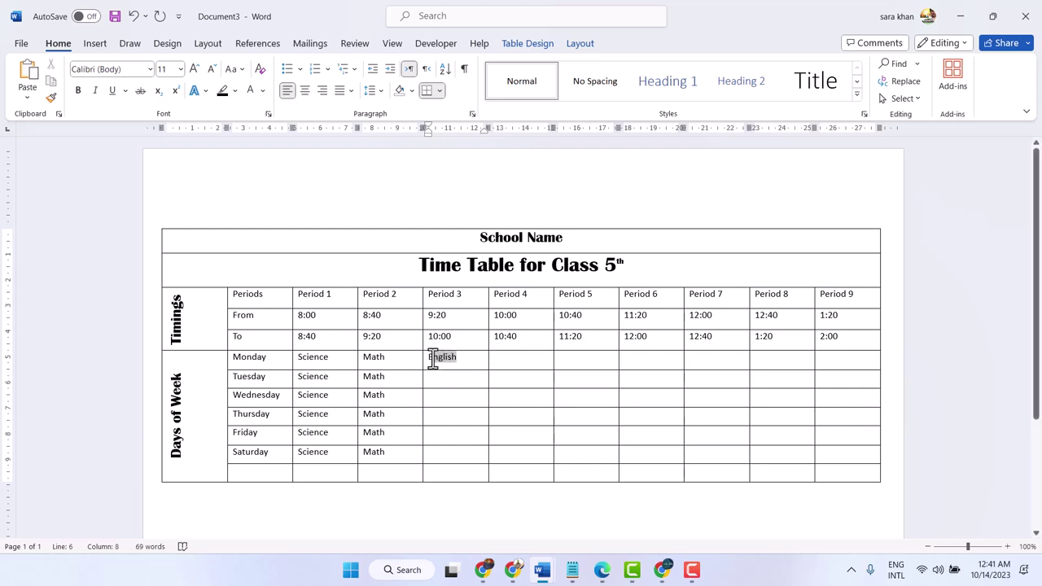
right_click(434, 359)
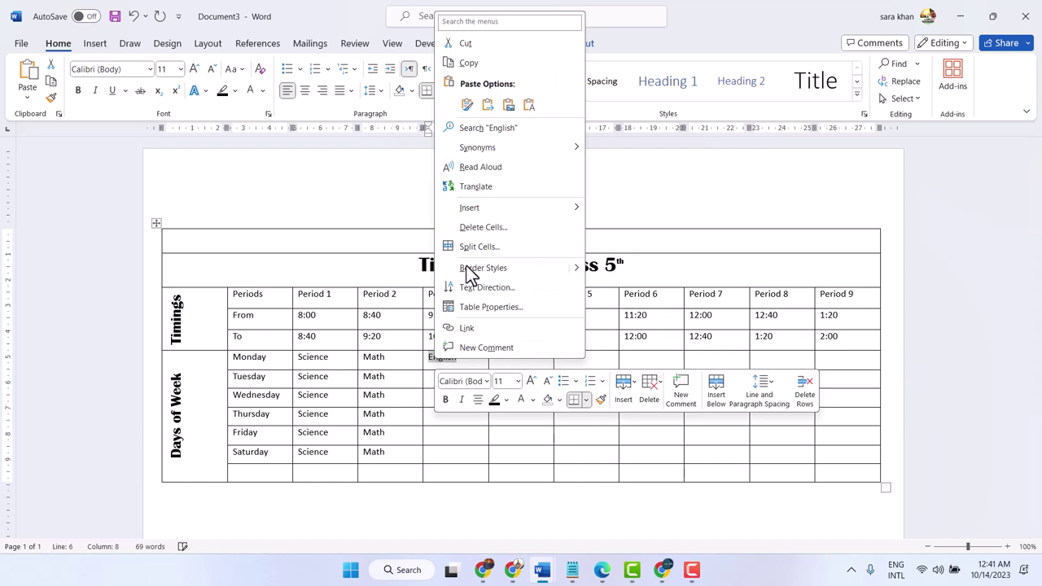
left_click(470, 65)
left_click(459, 378)
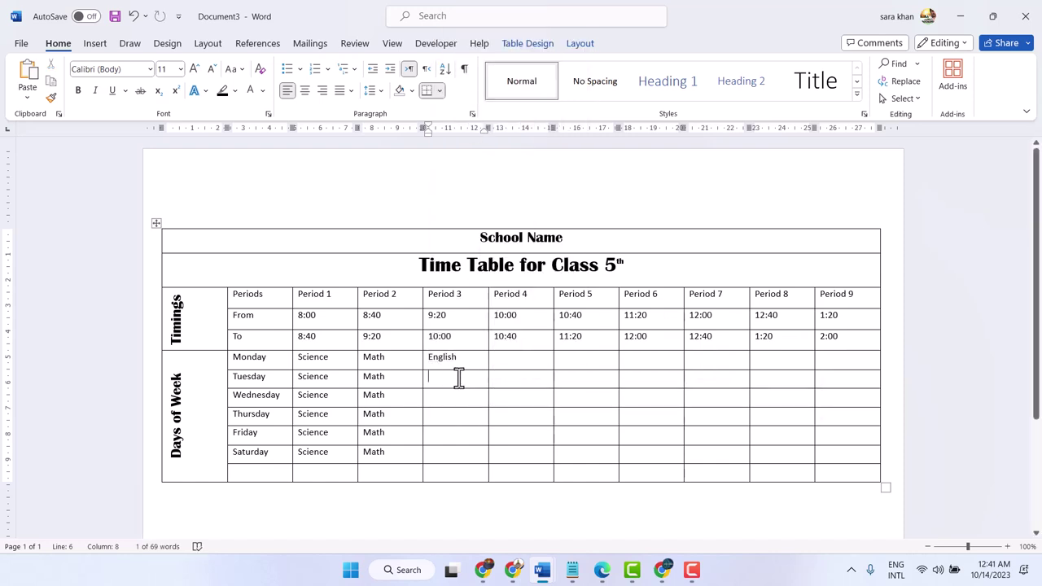
key("ctrl+v")
left_click(456, 398)
key("ctrl+v")
left_click(453, 416)
key("ctrl+v")
left_click(448, 438)
key("ctrl+v")
left_click(442, 456)
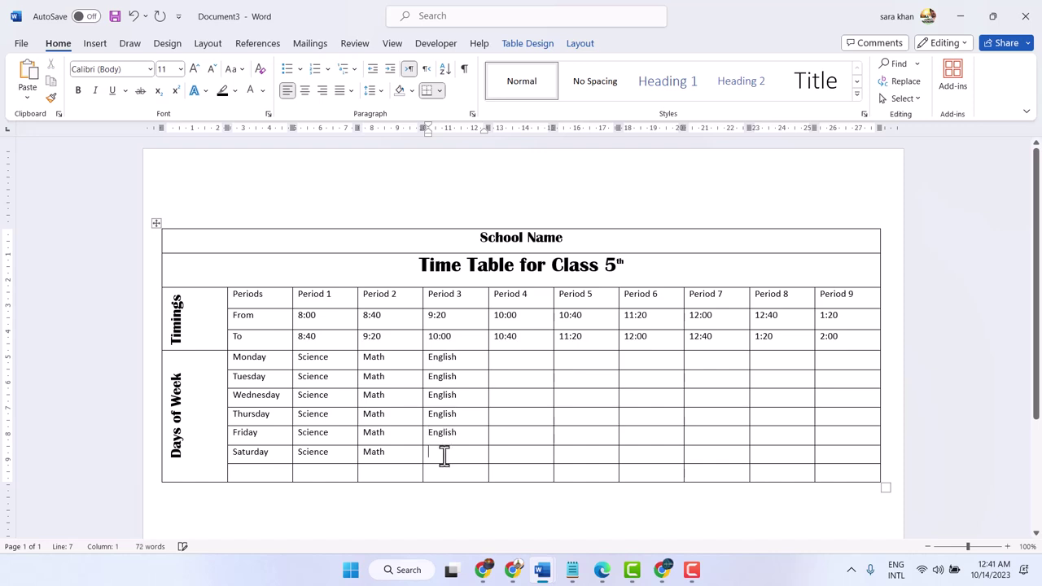
key("ctrl+v")
Step: Type G.K. into Monday's Period 4 cell
left_click(527, 357)
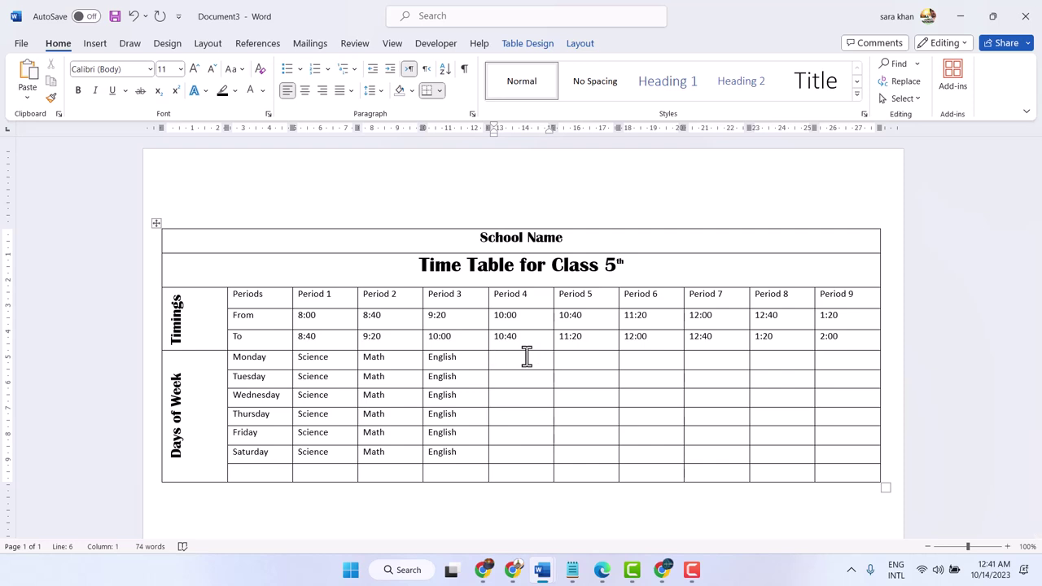
type("g")
key("BackSpace")
type("G.K.")
left_click_drag(511, 363, 504, 342)
left_click(510, 365)
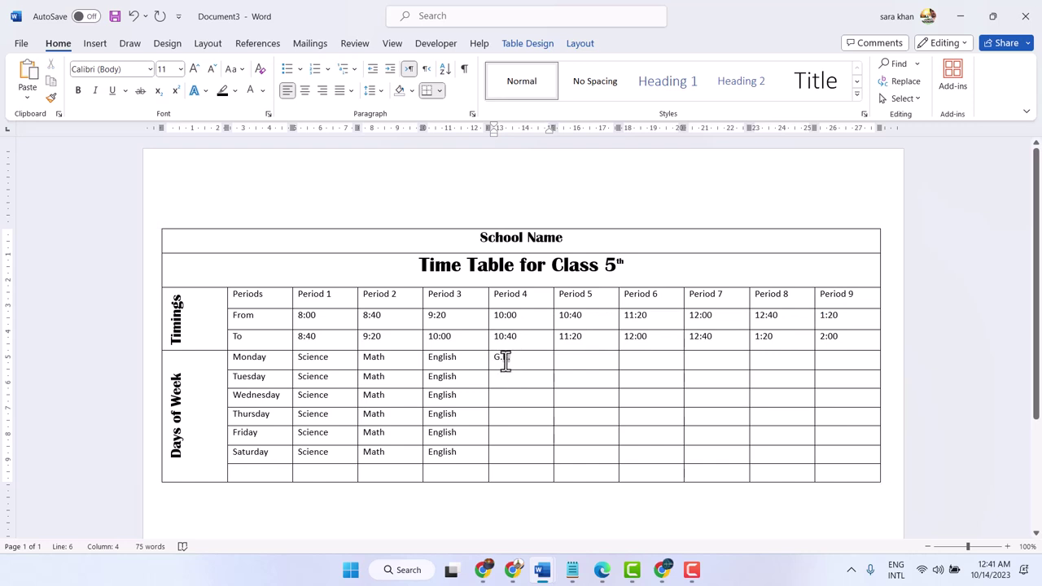
Step: Copy G.K. into Period 4 for Tuesday through Saturday
left_click_drag(513, 358, 499, 361)
right_click(497, 358)
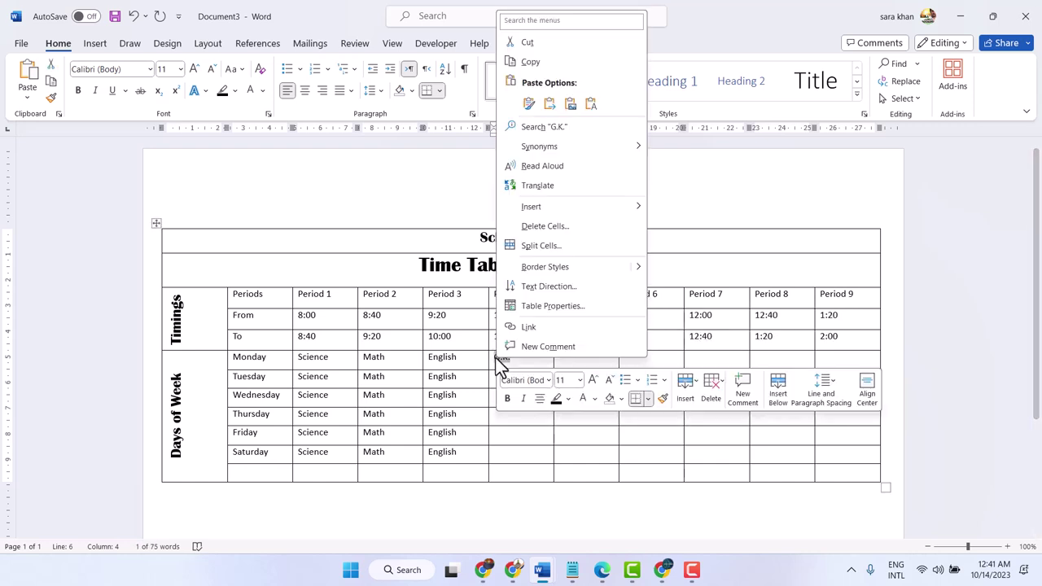
left_click(541, 62)
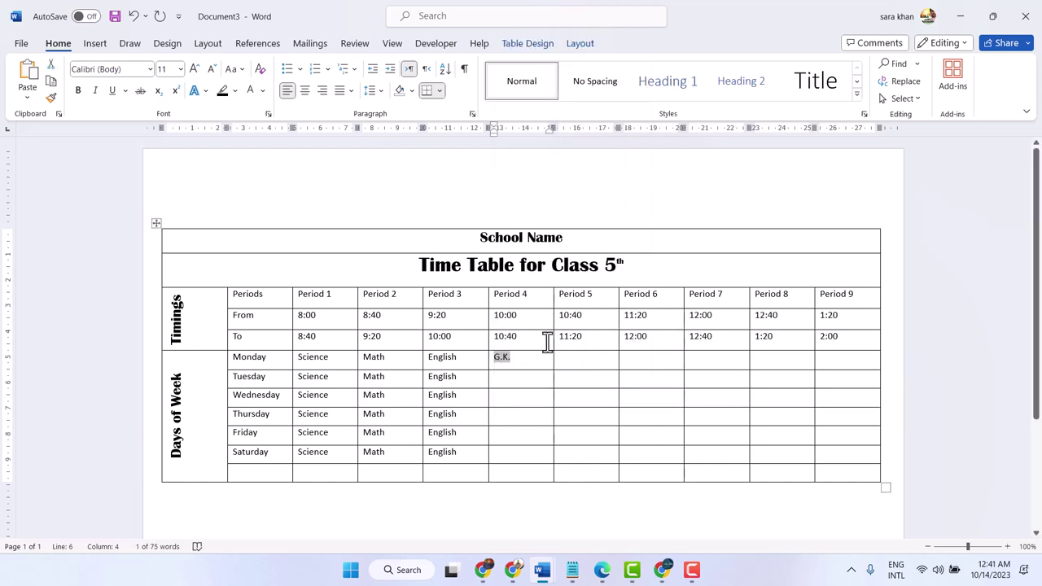
left_click(522, 382)
key("ctrl+v")
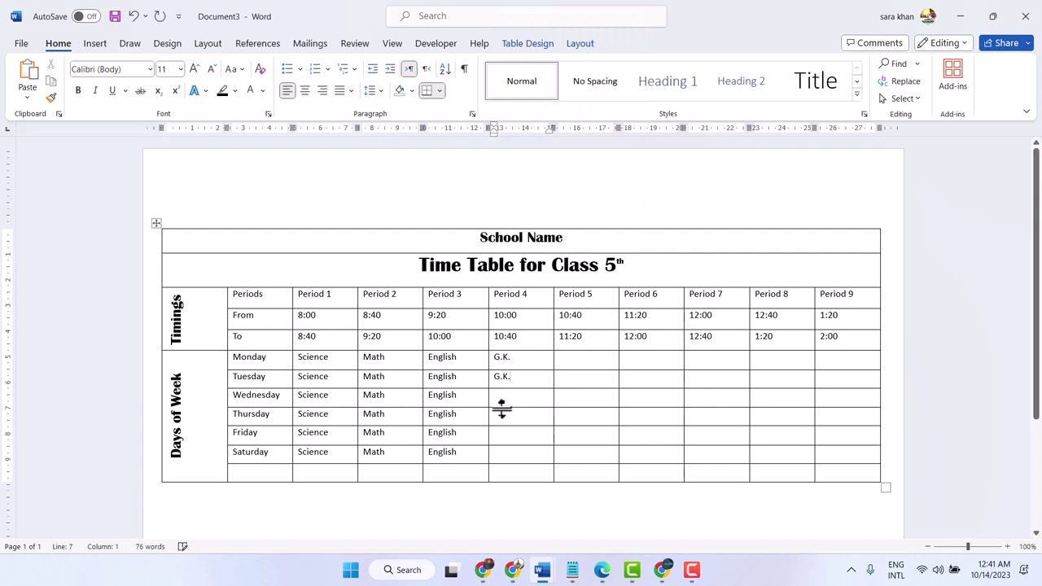
left_click(500, 399)
key("ctrl+v")
left_click(502, 417)
key("ctrl+v")
left_click(505, 432)
key("ctrl+v")
left_click(512, 453)
key("ctrl+v")
Step: Merge the Monday-to-Saturday Period 5 cells into one and type Break
left_click_drag(588, 358, 583, 463)
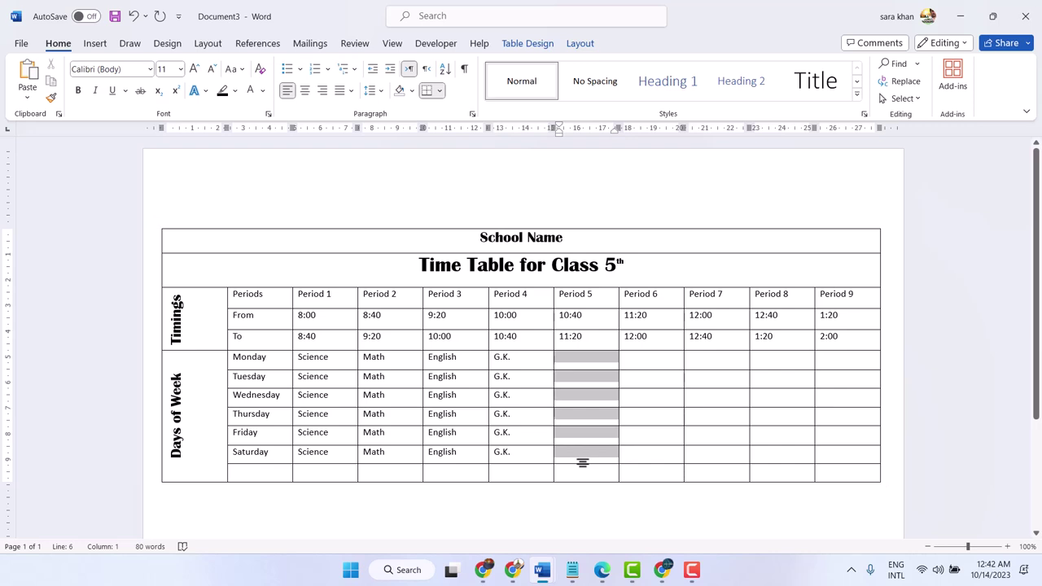
left_click(587, 361)
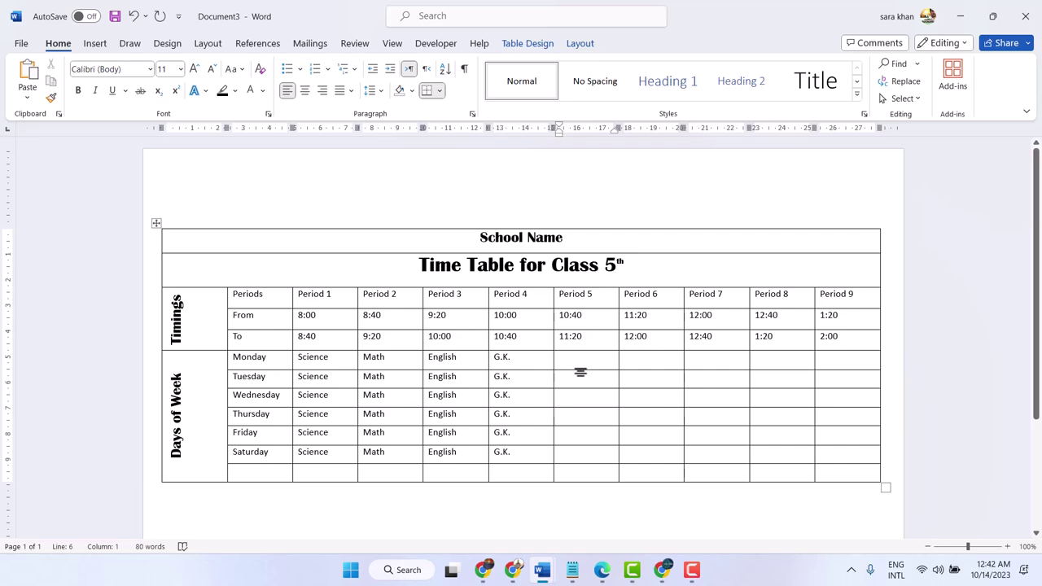
left_click_drag(580, 371, 593, 467)
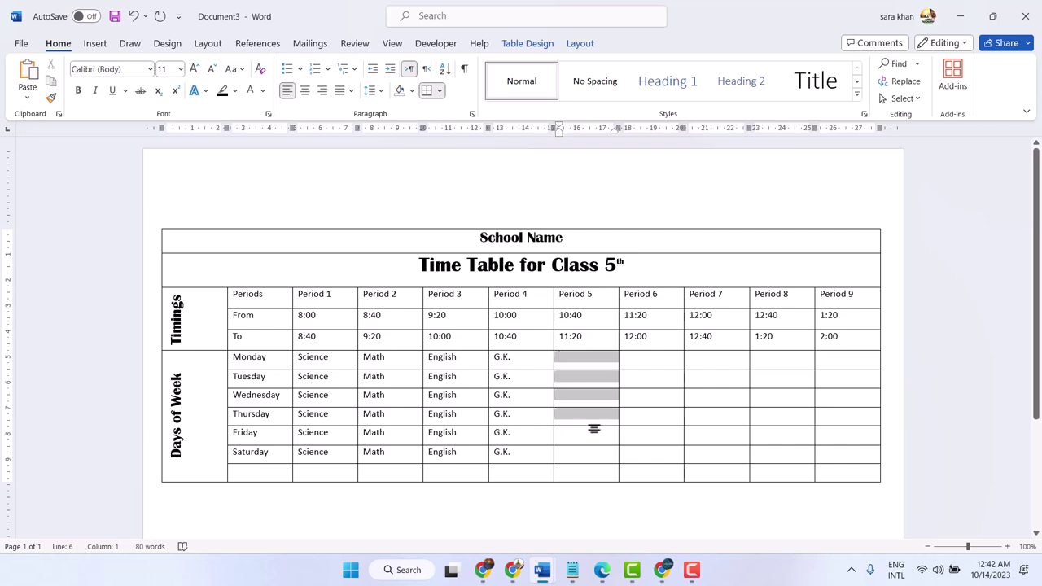
right_click(582, 381)
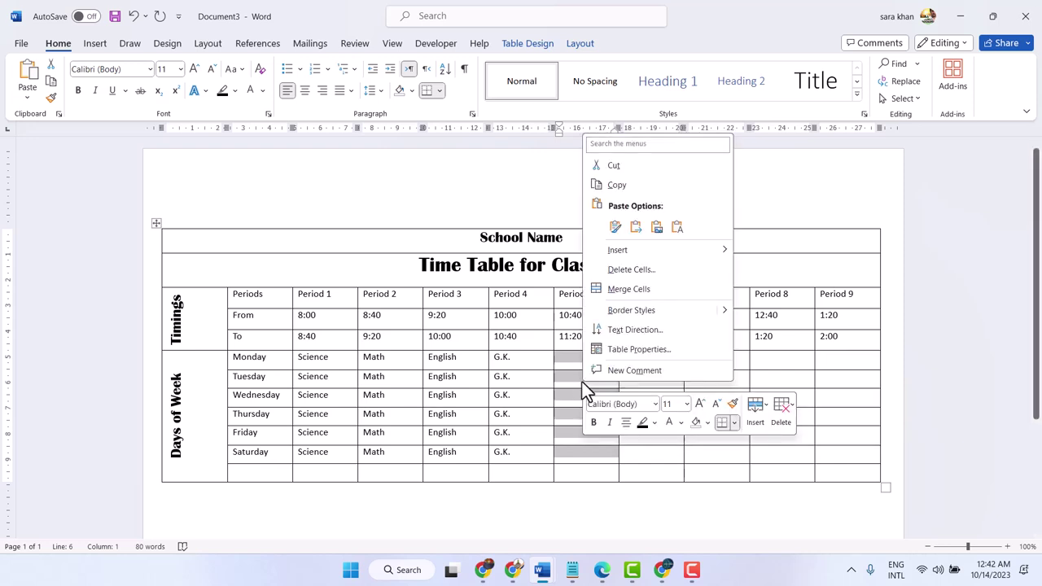
left_click(632, 290)
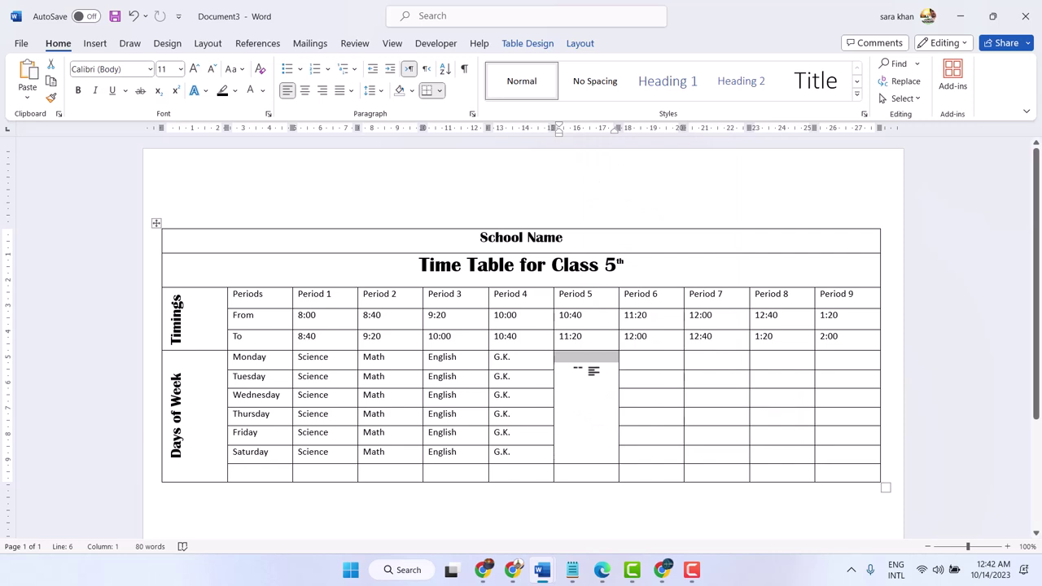
type("Break")
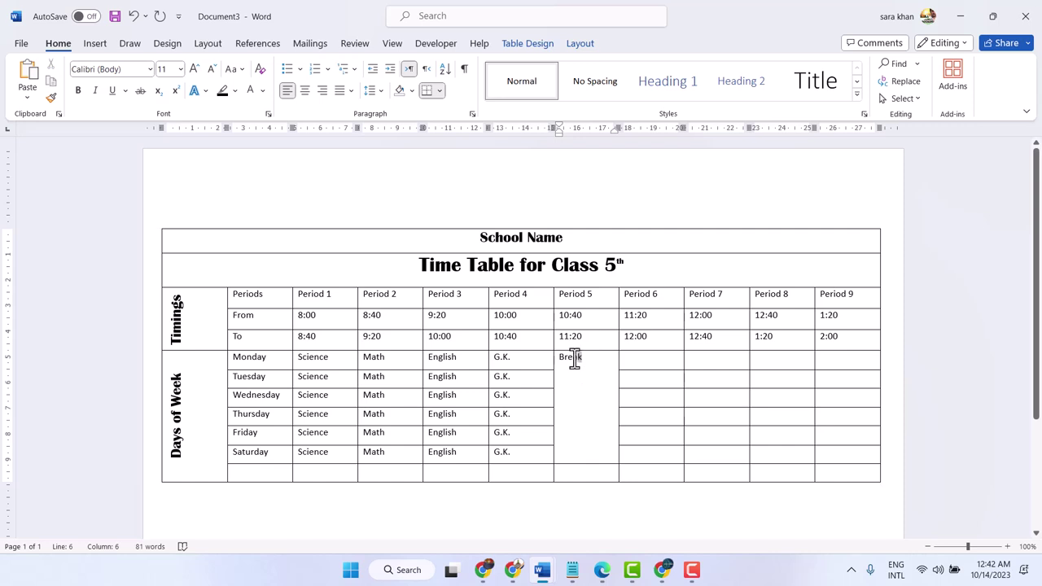
Step: Format the Break label as Britannic Bold at size 16
left_click_drag(592, 361, 561, 360)
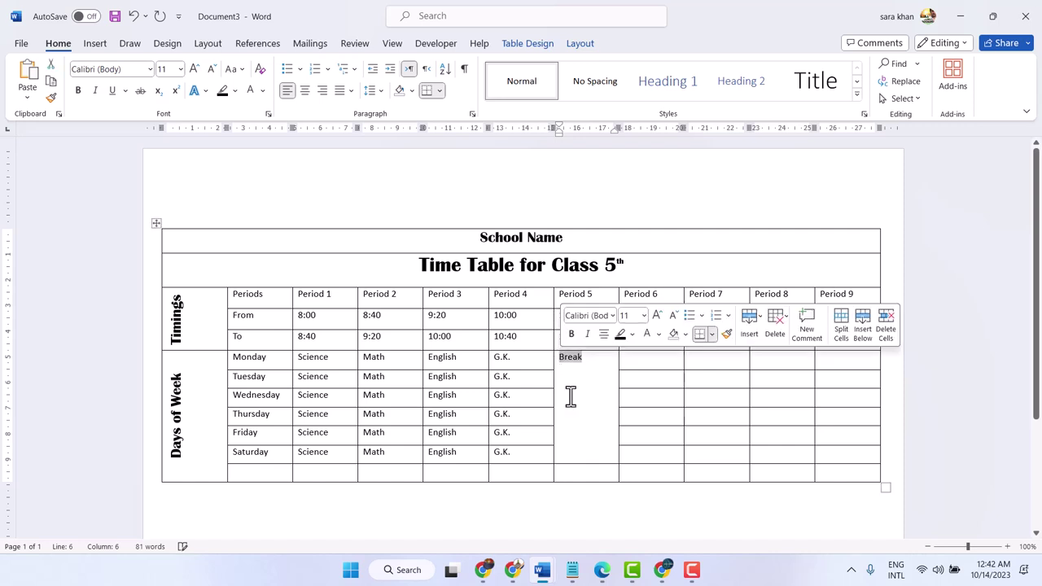
left_click(194, 69)
left_click(194, 68)
left_click(194, 68)
left_click(194, 68)
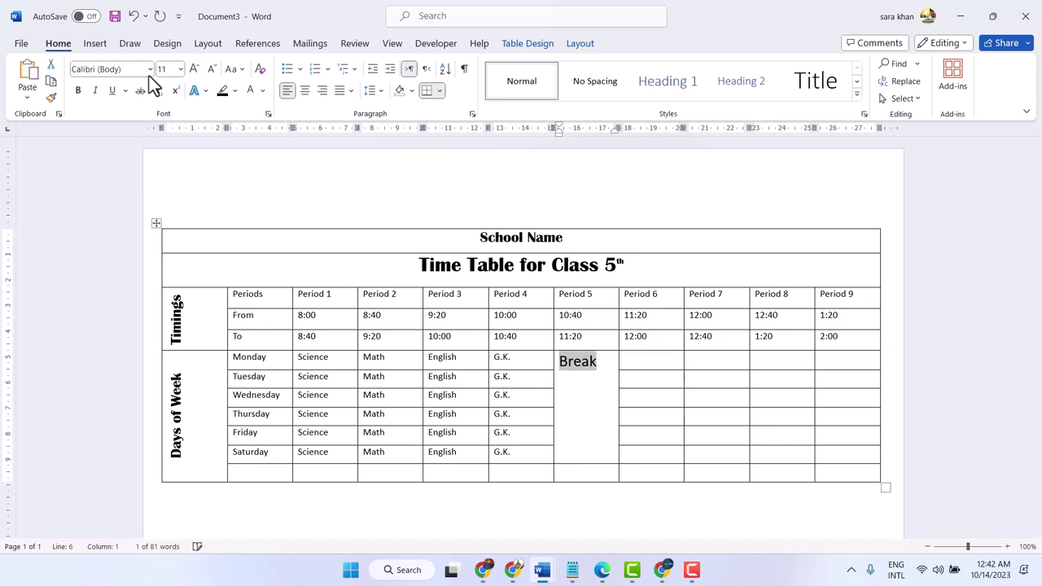
left_click(211, 70)
left_click(149, 69)
left_click(116, 198)
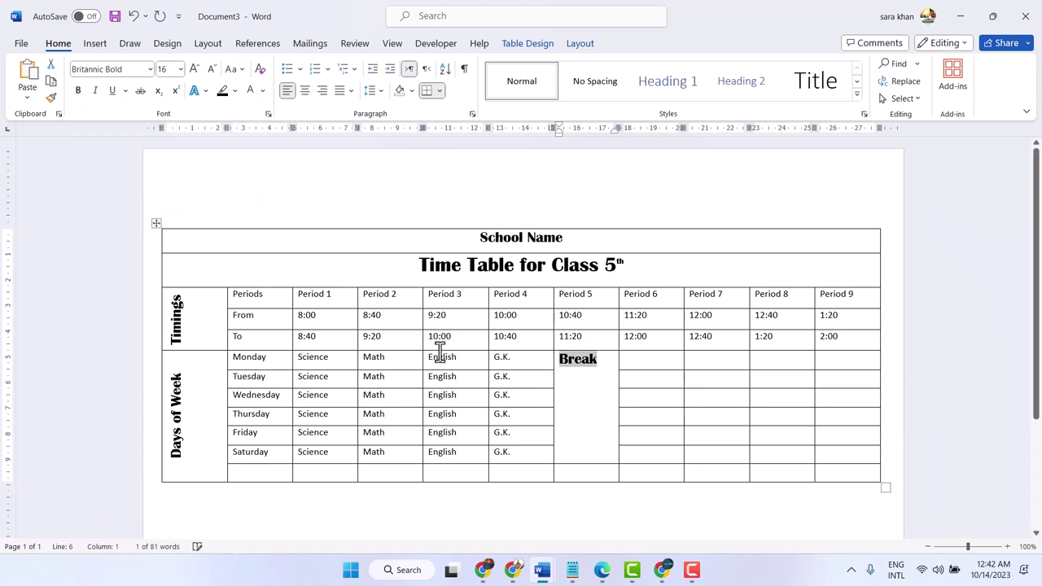
left_click(600, 395)
Step: Rotate Break to read bottom-to-top and centre it in the merged cell
right_click(598, 381)
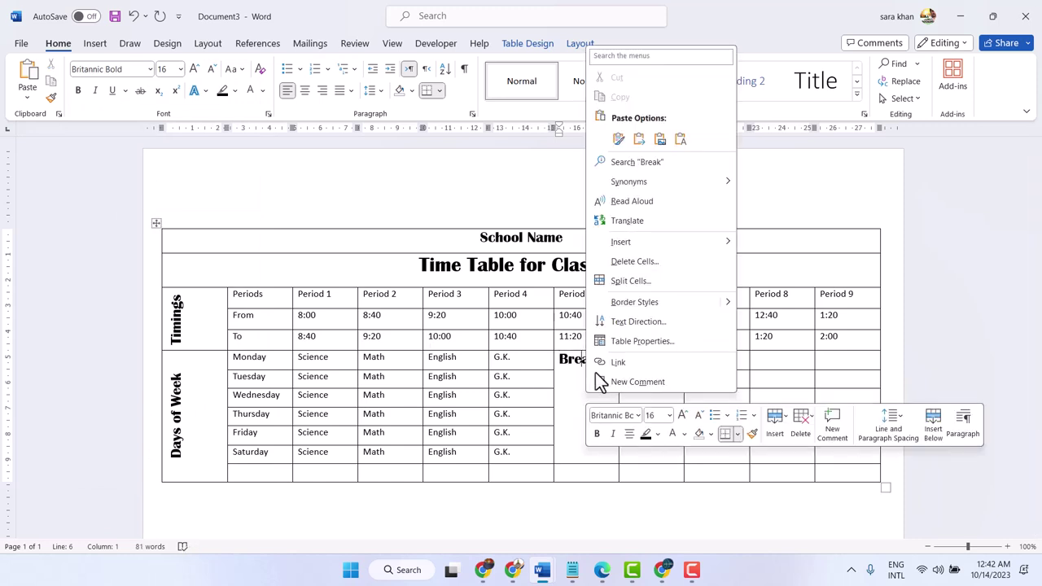
left_click(626, 322)
left_click(434, 265)
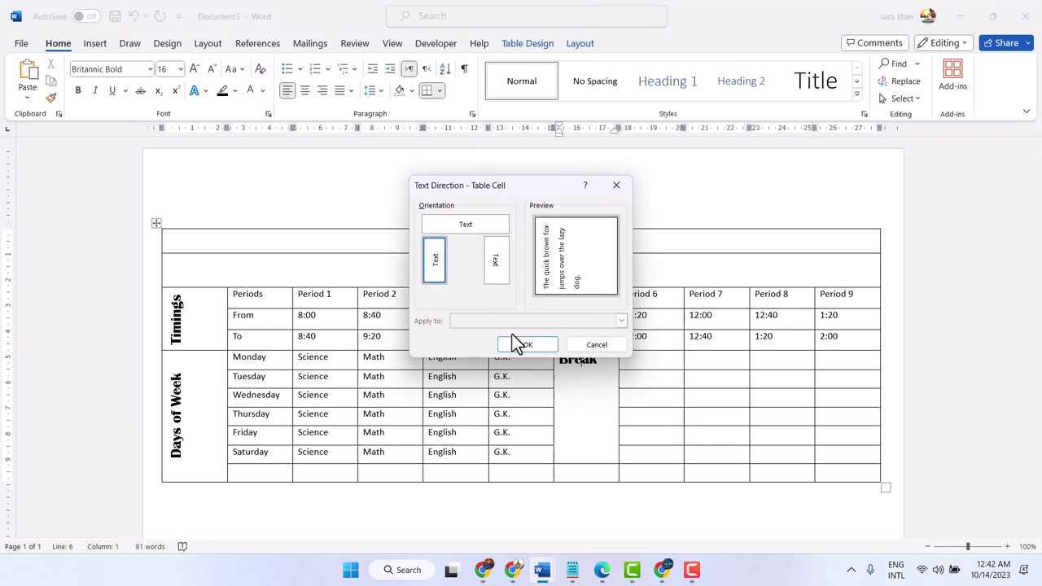
left_click(525, 345)
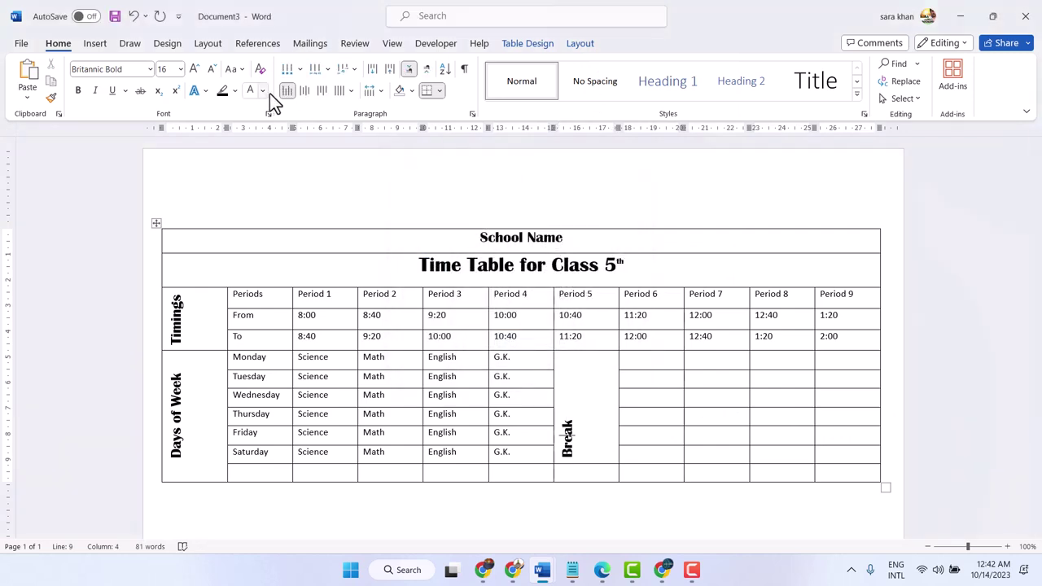
left_click(304, 90)
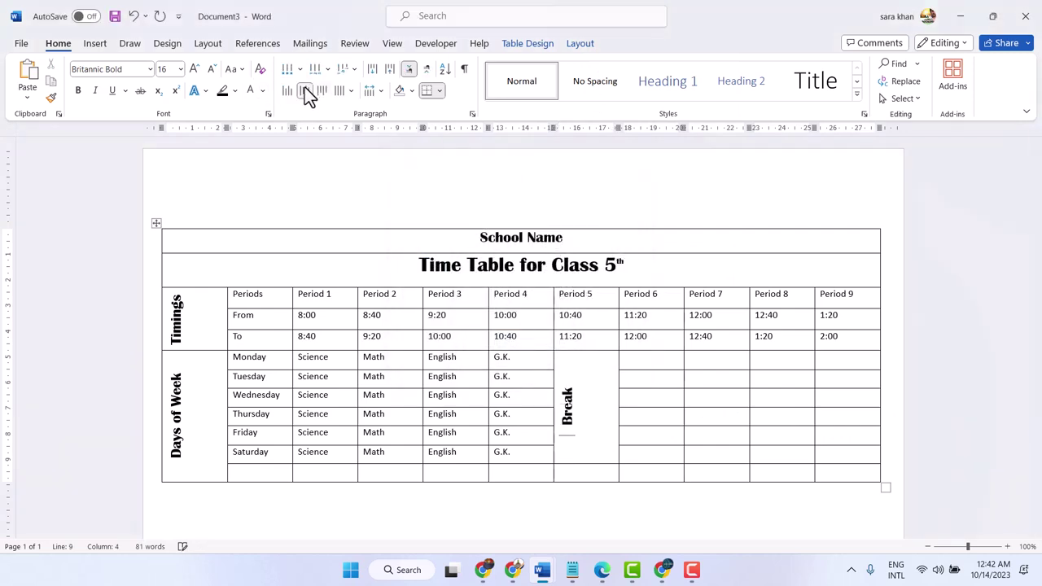
left_click(647, 368)
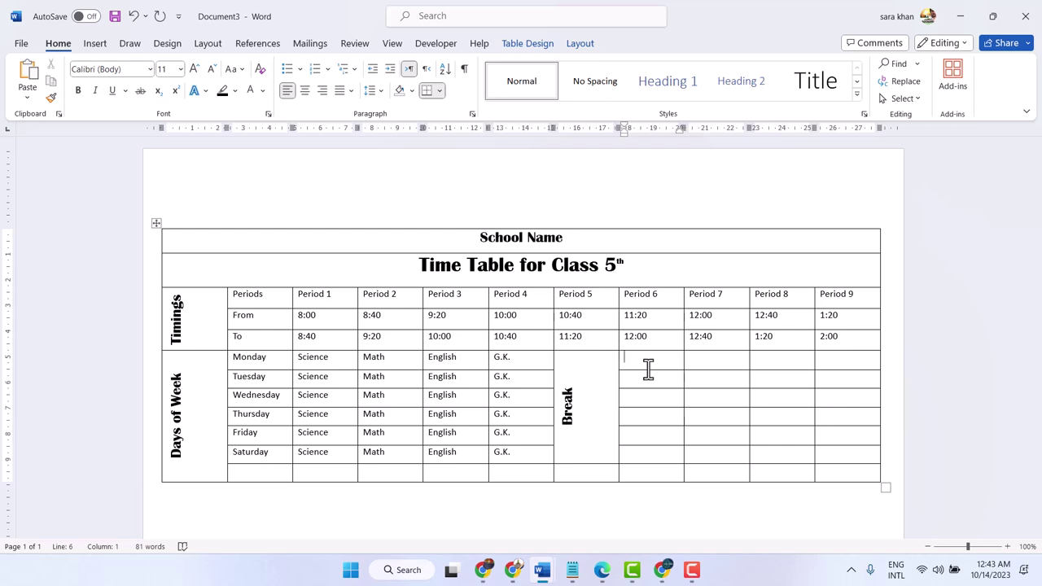
Step: Enter Bio in Monday's Period 6 and paste it into the remaining days
type("Bio")
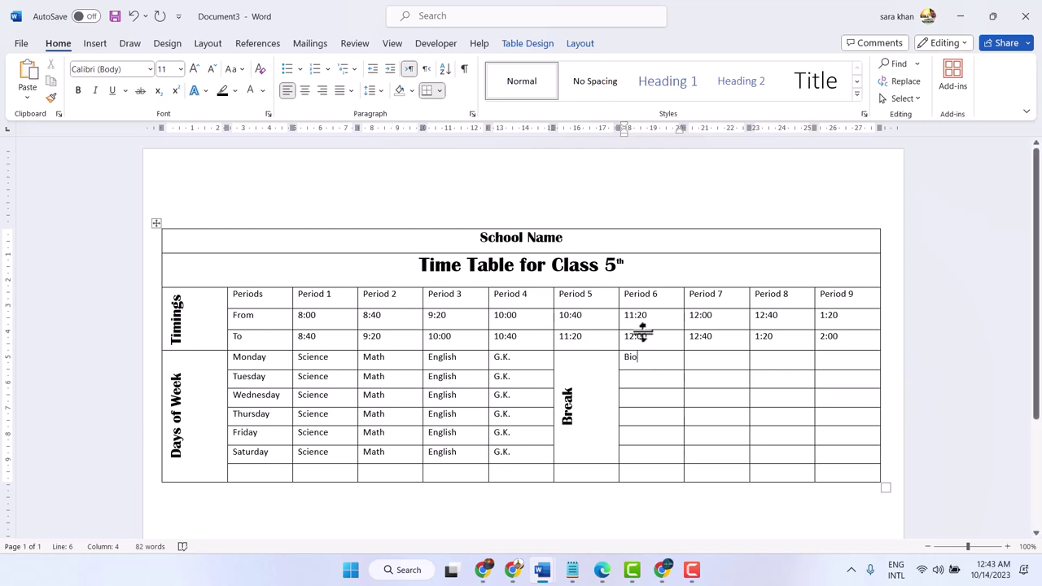
left_click_drag(643, 358, 627, 362)
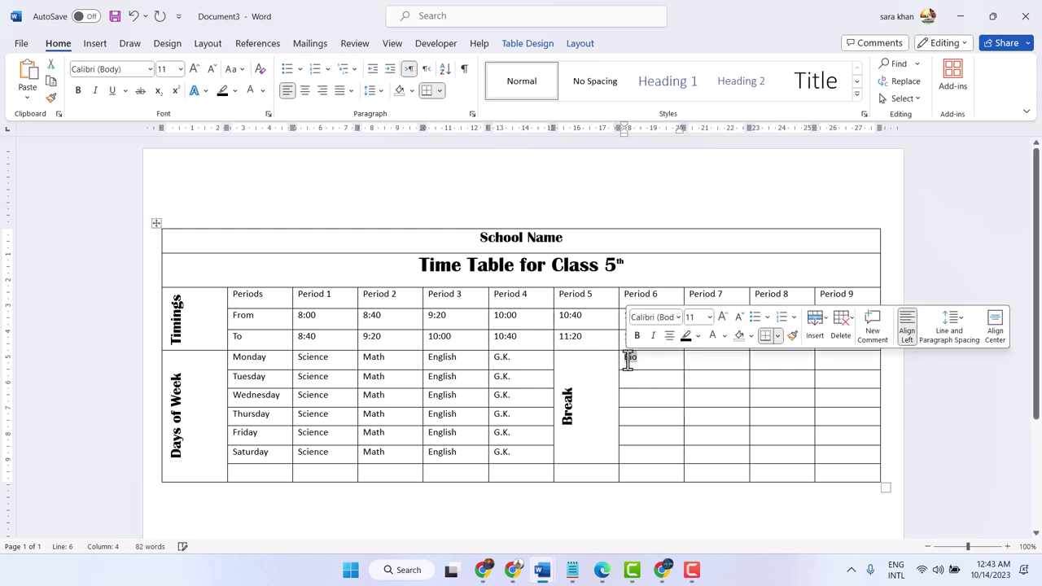
right_click(626, 359)
left_click(660, 64)
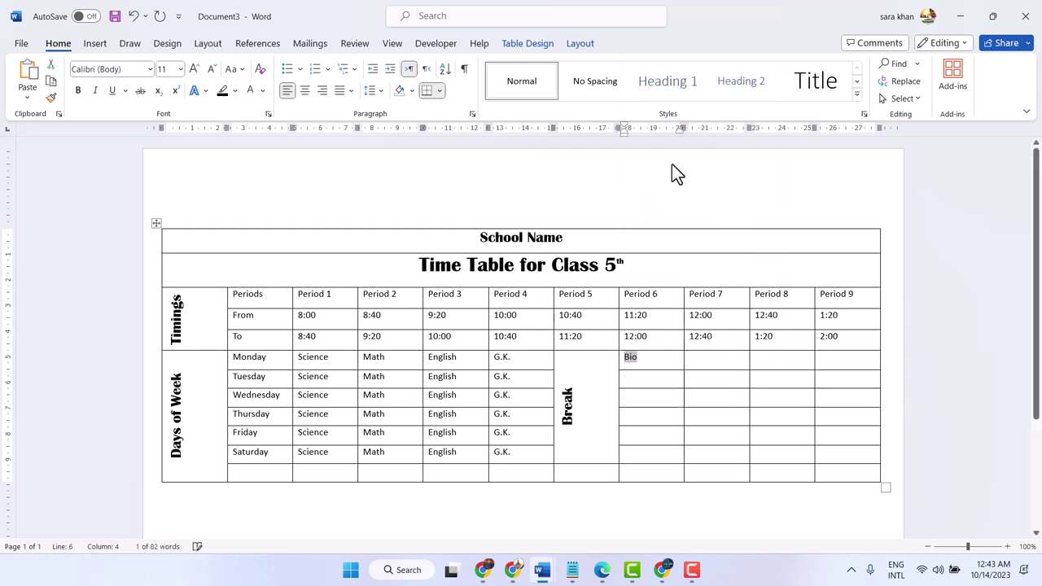
left_click(643, 375)
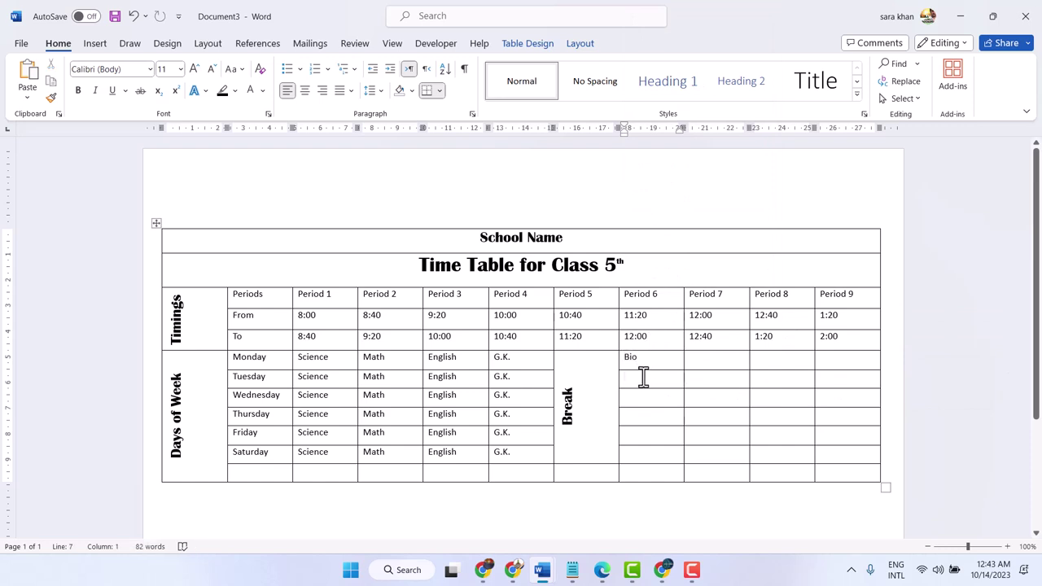
key("ctrl+v")
left_click(644, 396)
key("ctrl+v")
left_click(644, 416)
key("ctrl+v")
left_click(641, 455)
key("ctrl+v")
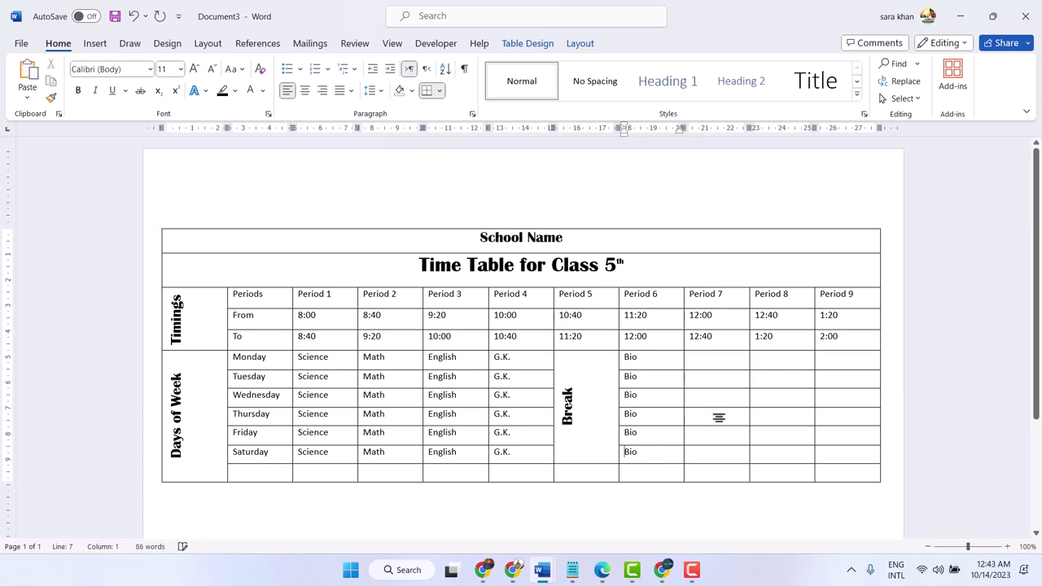
Step: Enter Phy in Monday's Period 7 and copy it down through Saturday
left_click(728, 361)
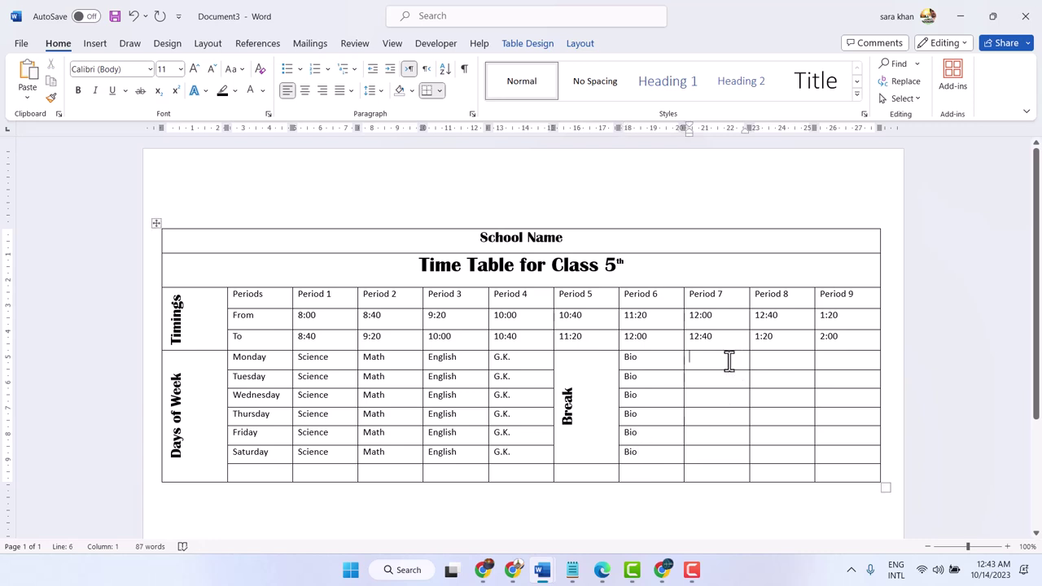
type("Phy")
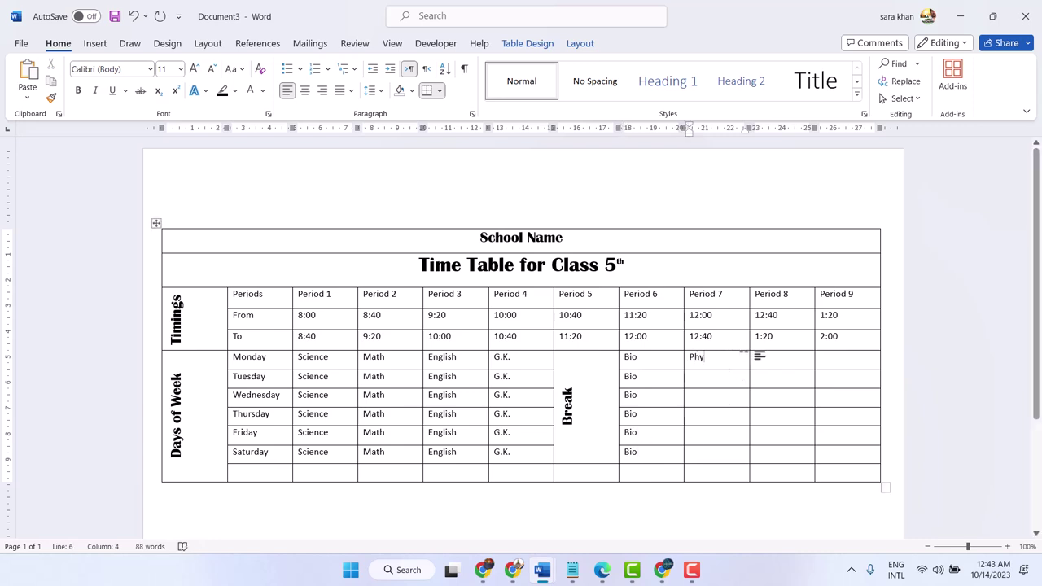
left_click_drag(705, 359, 694, 358)
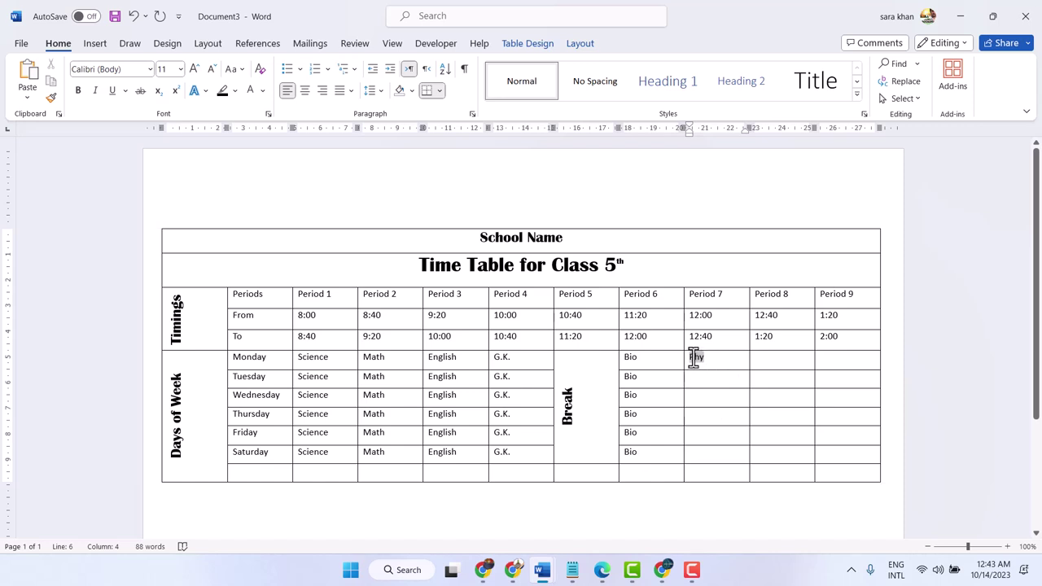
right_click(694, 358)
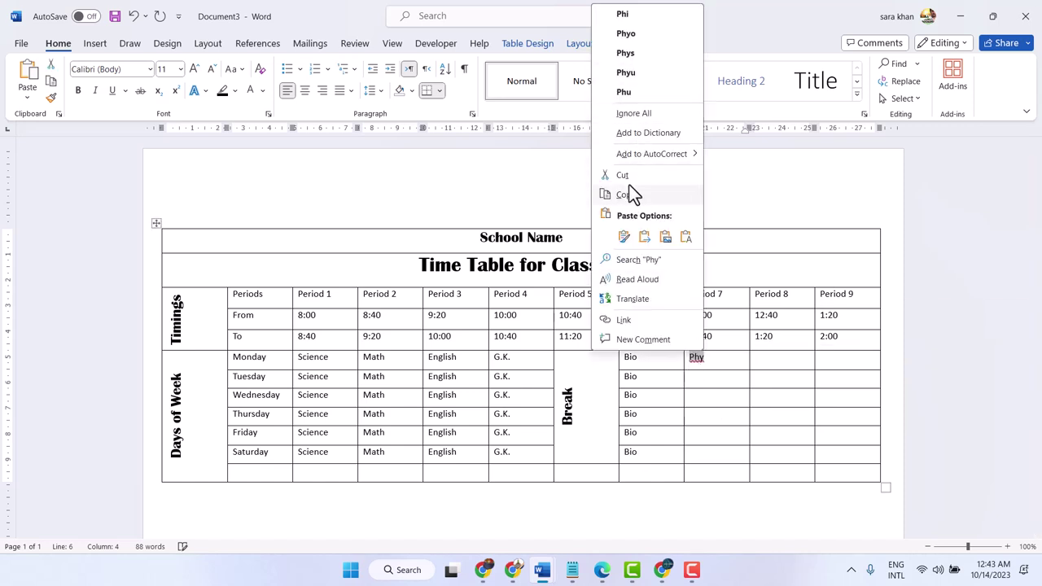
left_click(634, 194)
left_click(716, 382)
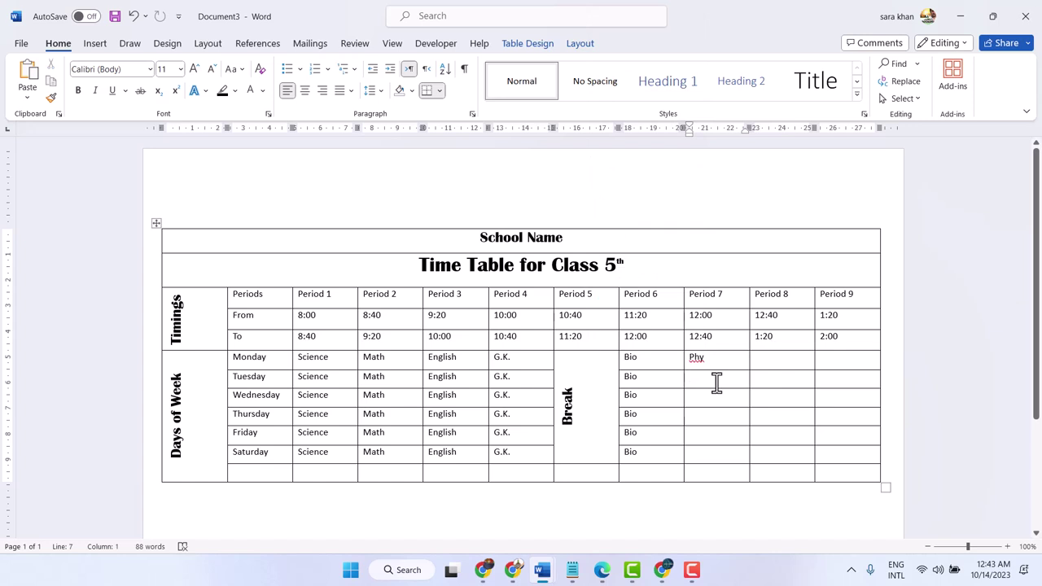
key("ctrl+v")
left_click(707, 397)
key("ctrl+v")
left_click(706, 415)
key("ctrl+v")
left_click(703, 438)
key("ctrl+v")
left_click(702, 454)
key("ctrl+v")
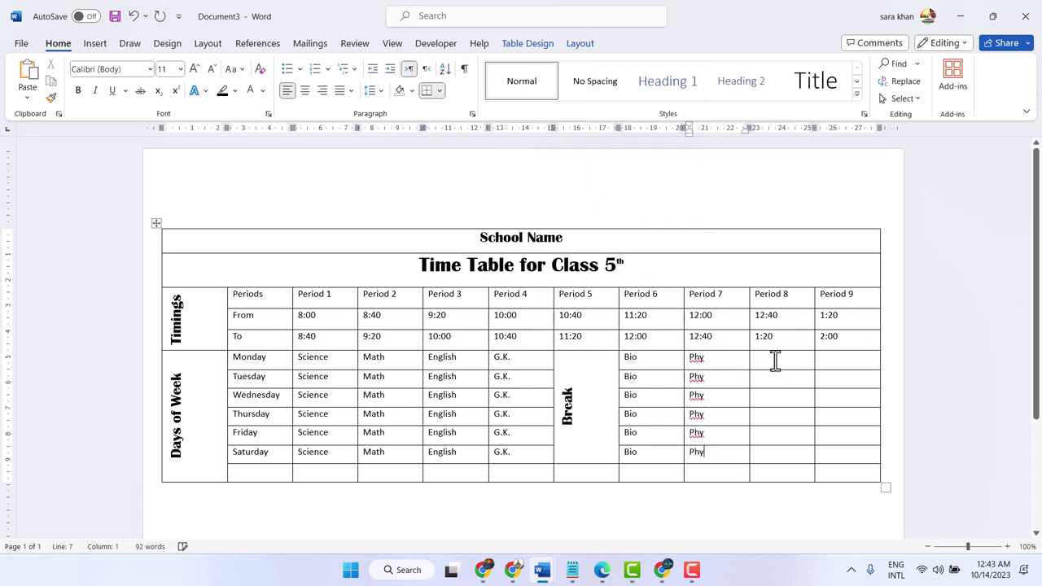
Step: Enter Chem in Monday's Period 8 and copy it down through Saturday
left_click(774, 360)
type("Chem")
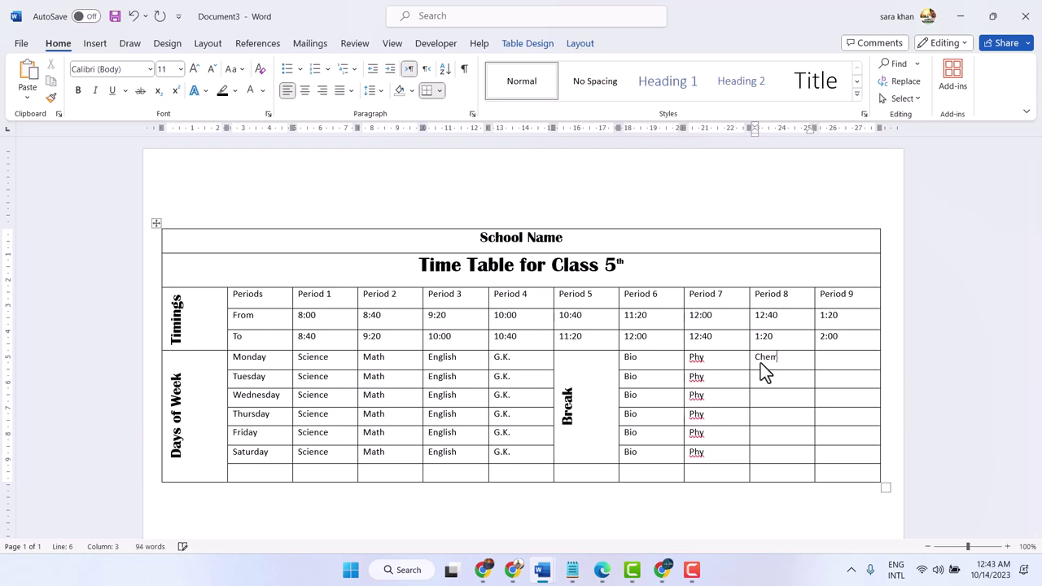
mouse_move(786, 358)
left_mouse_down()
mouse_move(744, 362)
mouse_move(756, 356)
left_mouse_up()
right_click(759, 355)
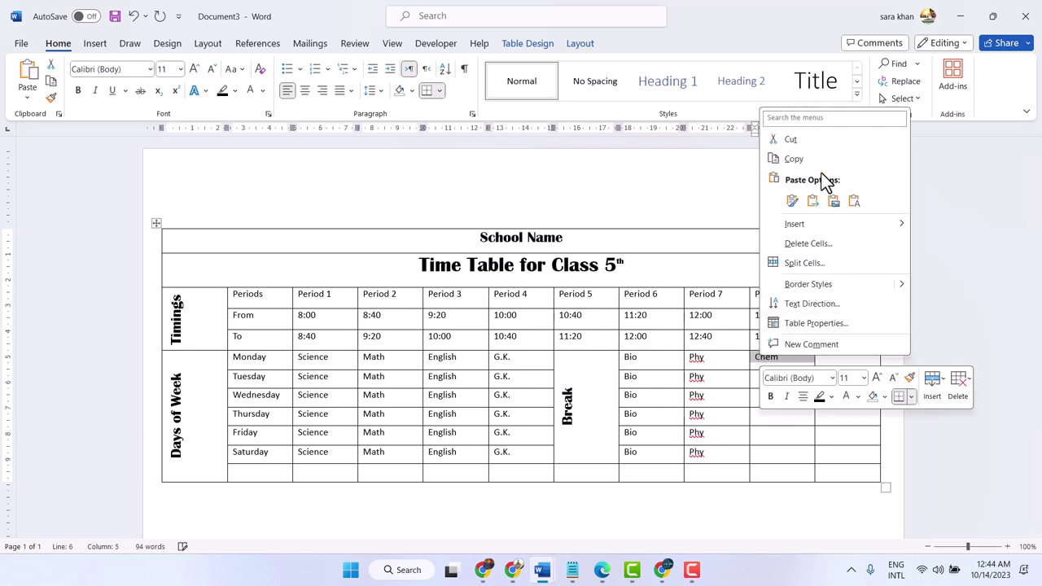
left_click(803, 159)
left_click(790, 378)
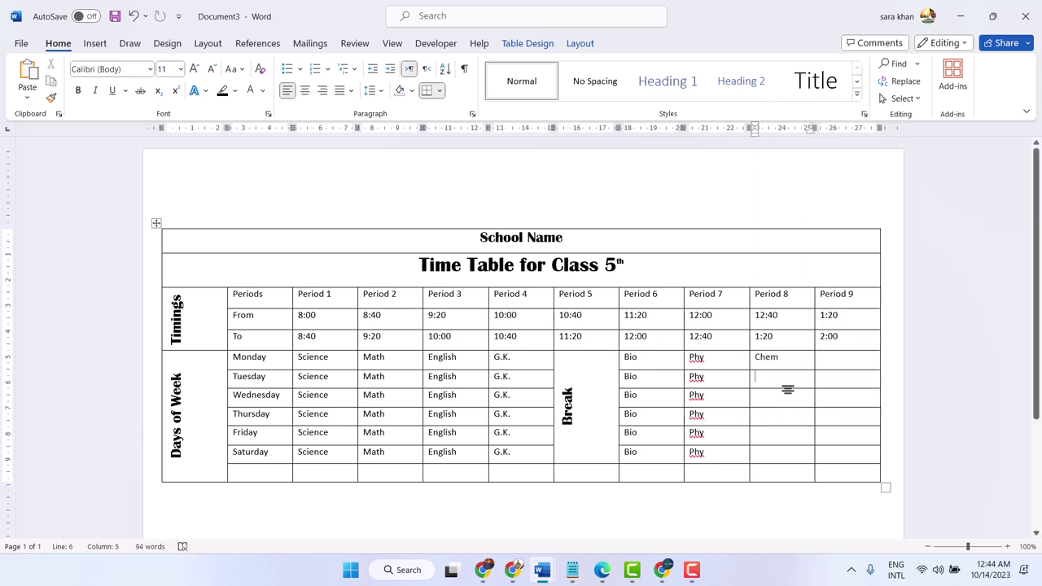
key("ctrl+v")
left_click(783, 397)
key("ctrl+v")
left_click(770, 416)
key("ctrl+v")
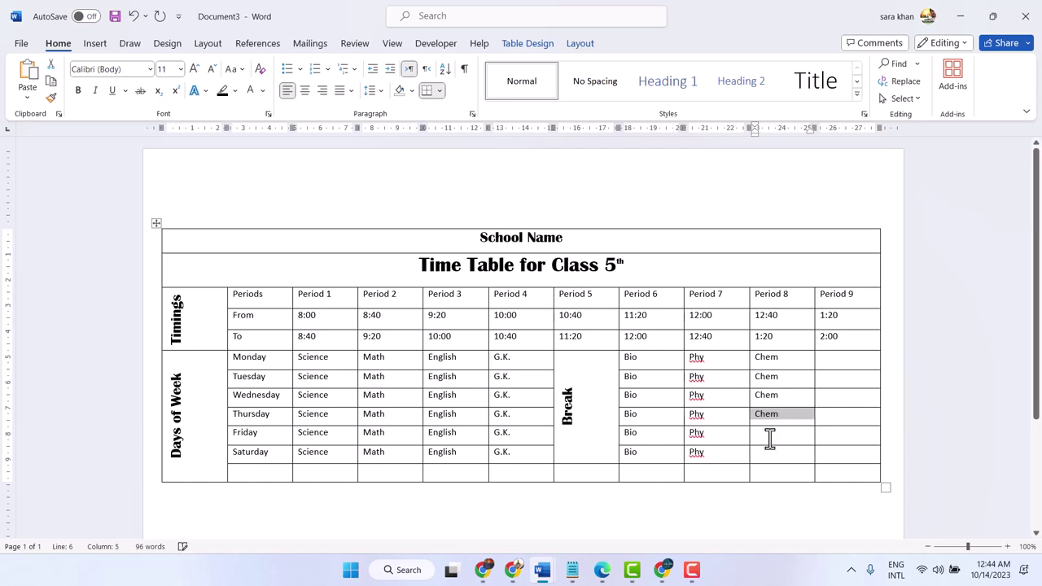
left_click(770, 437)
key("ctrl+v")
left_click(770, 453)
key("ctrl+v")
Step: Enter Geography in Monday's Period 9 and copy it down through Saturday
left_click(846, 365)
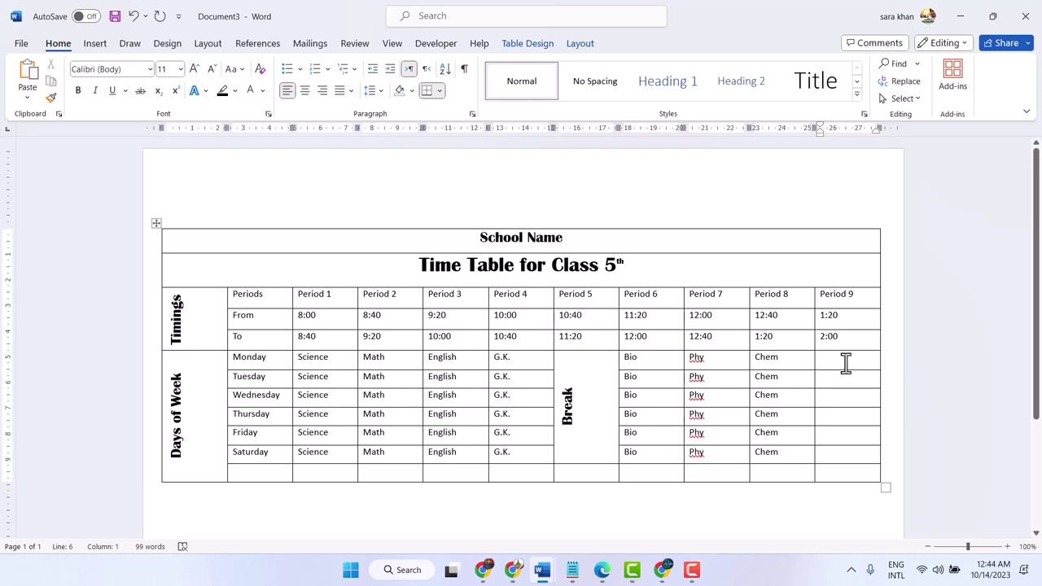
type("G")
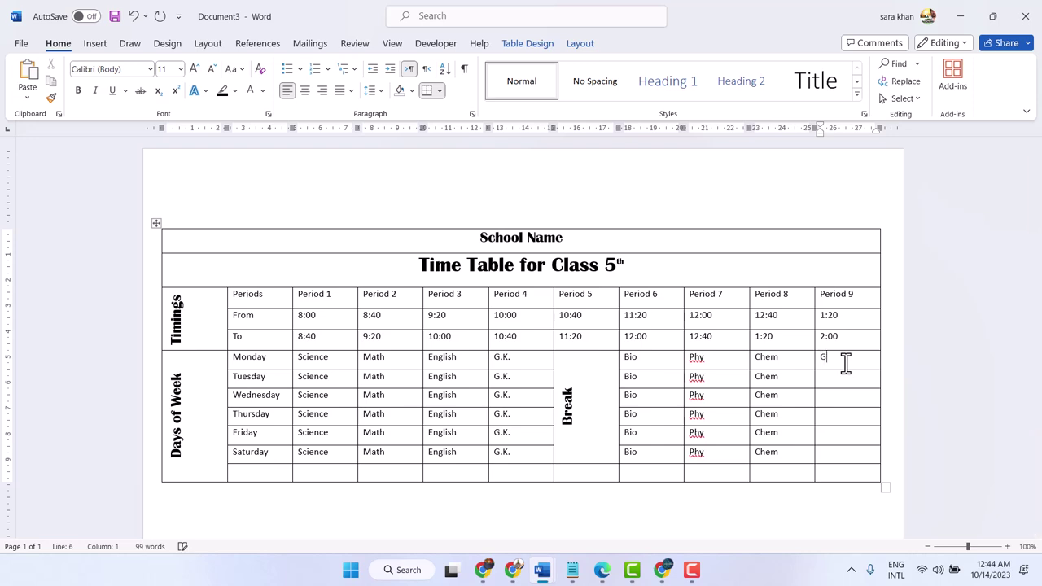
type("eo")
type("graphy")
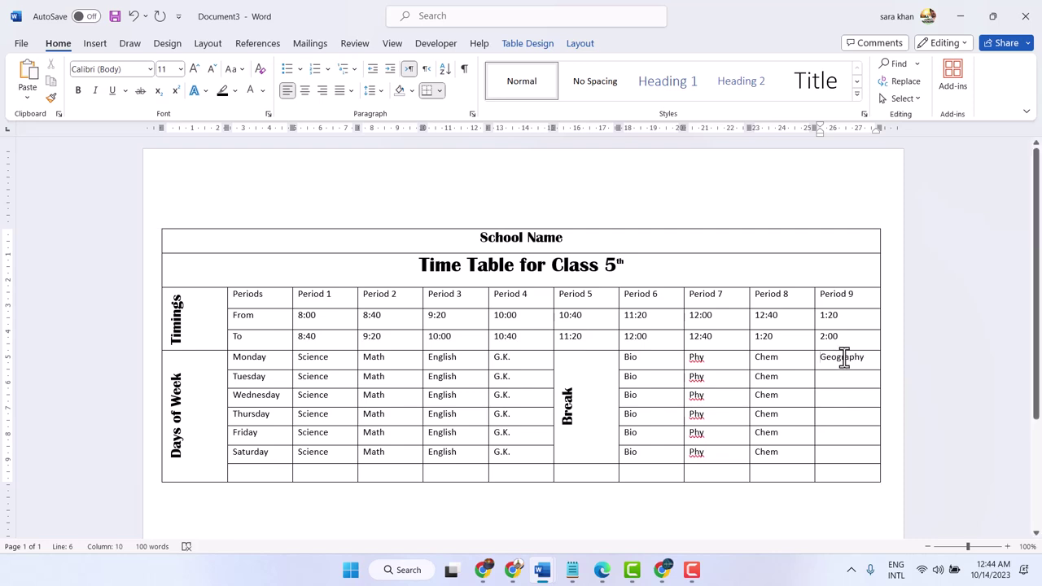
double_click(841, 358)
right_click(862, 368)
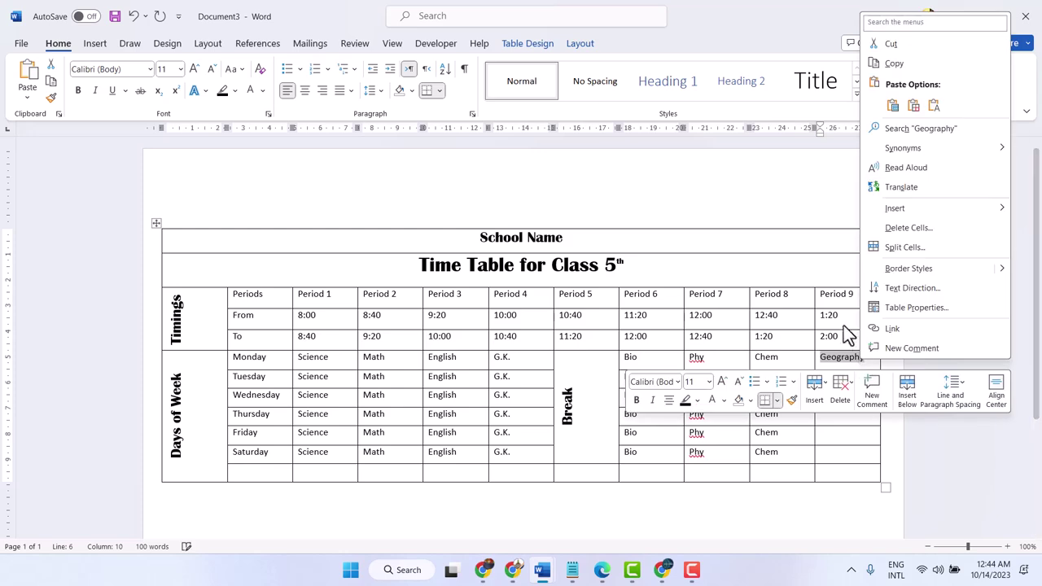
left_click(895, 64)
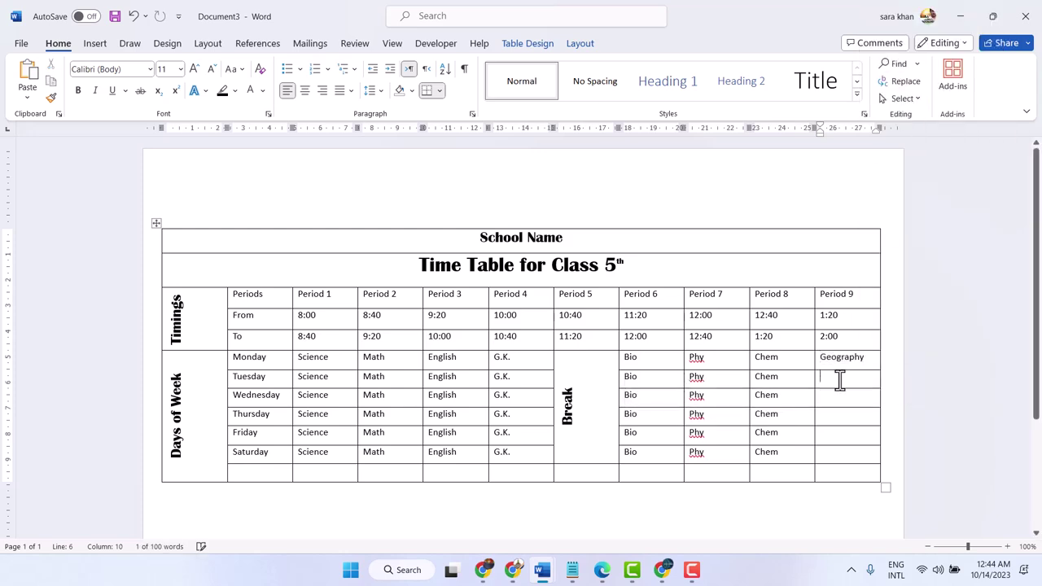
right_click(839, 380)
left_click(930, 128)
left_click(839, 413)
key("ctrl+v")
left_click(834, 414)
key("ctrl+v")
left_click(832, 433)
key("ctrl+v")
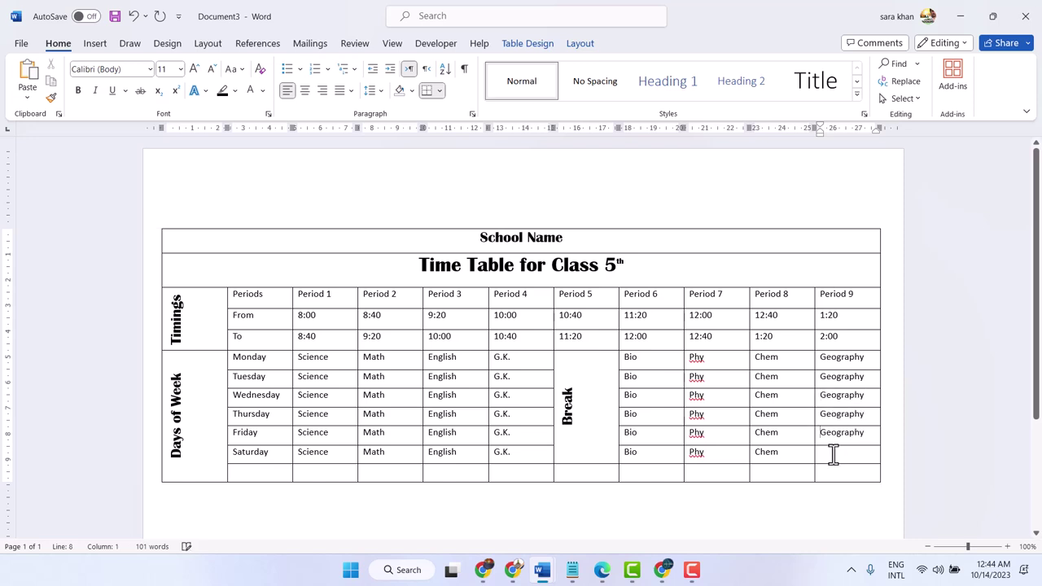
left_click(830, 454)
key("ctrl+v")
left_click(392, 477)
left_click(388, 489)
Step: Insert a new row below the table's bottom row
right_click(237, 470)
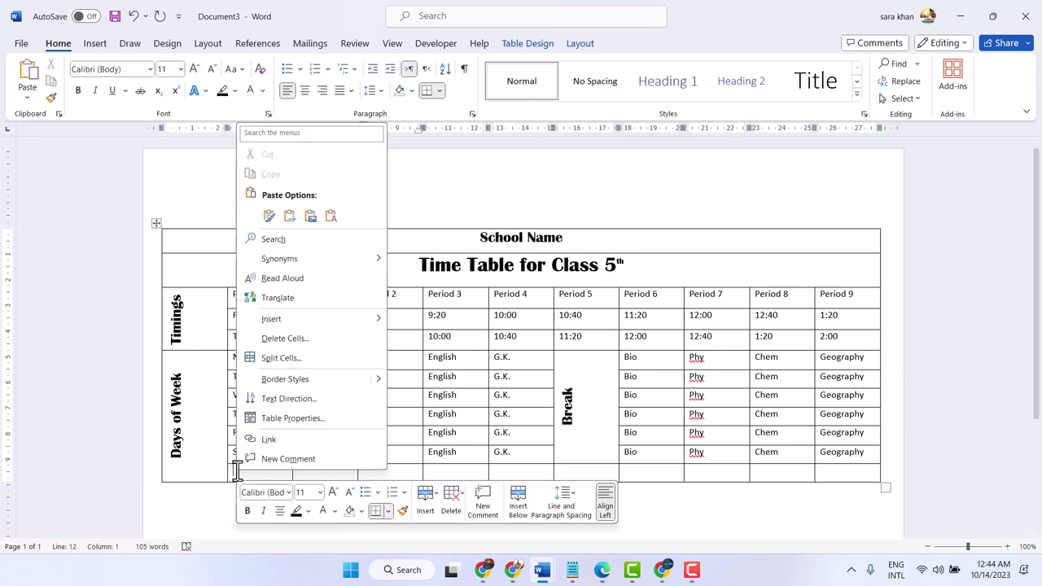
mouse_move(298, 321)
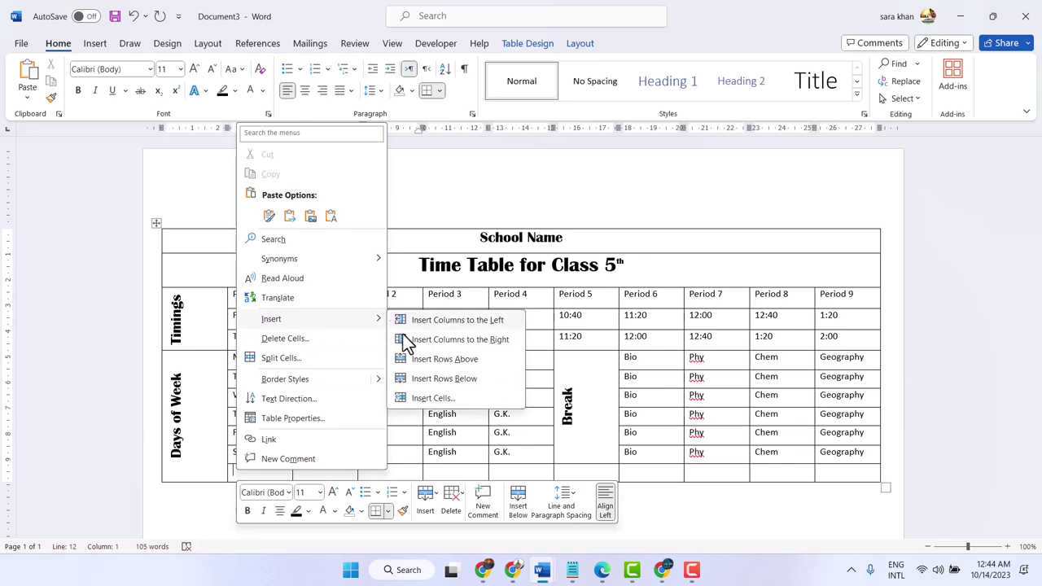
left_click(419, 379)
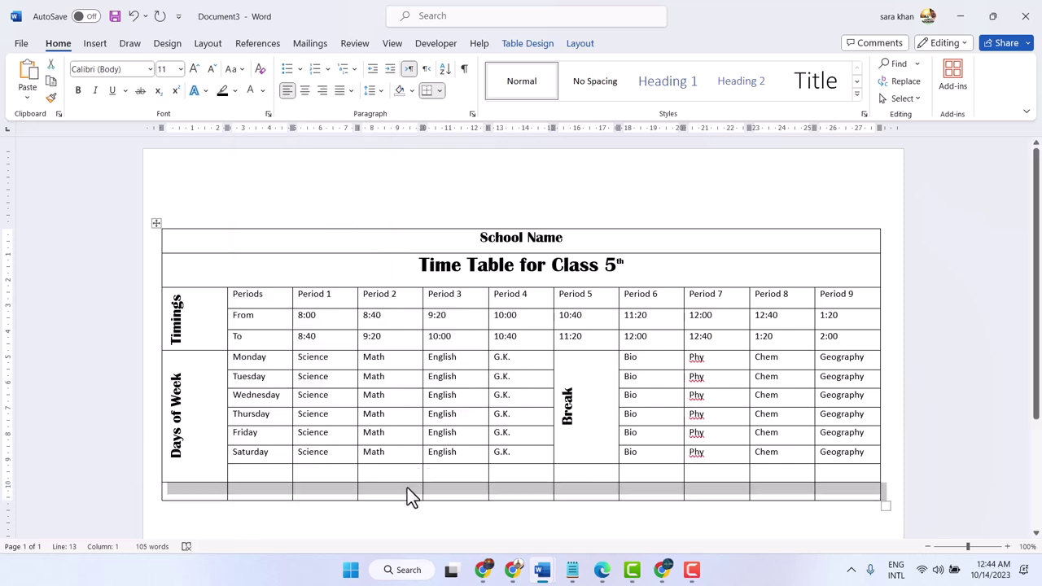
Step: Merge the empty row under Saturday into one cell across all period columns
left_click(398, 502)
left_click(286, 476)
left_click_drag(286, 476, 830, 477)
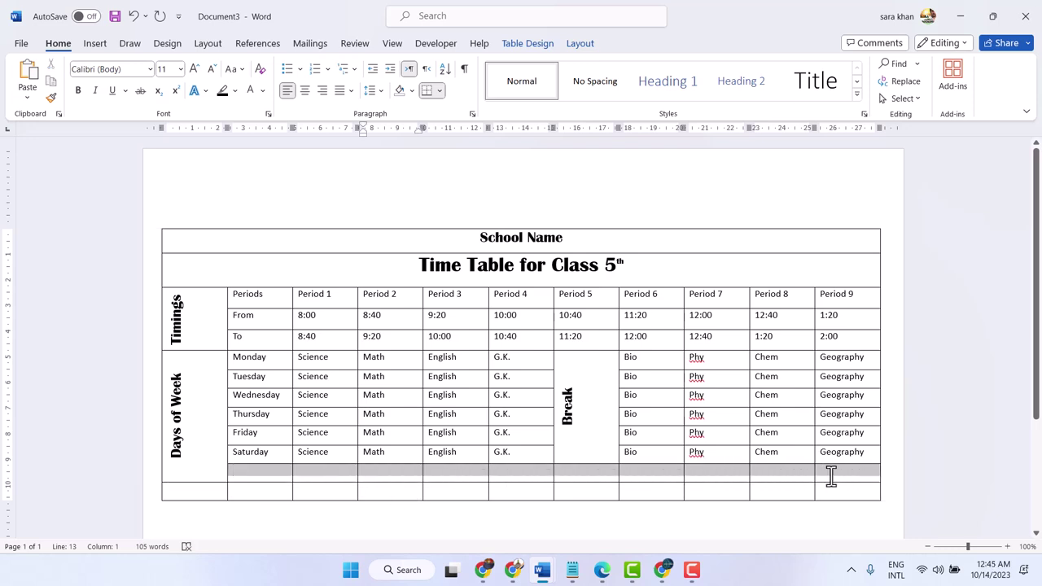
right_click(459, 472)
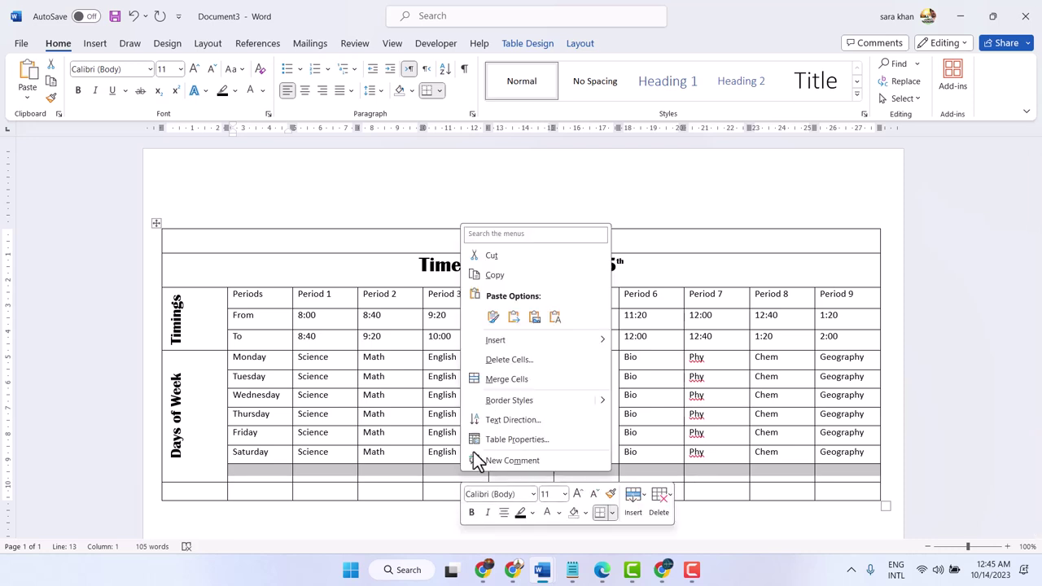
left_click(507, 380)
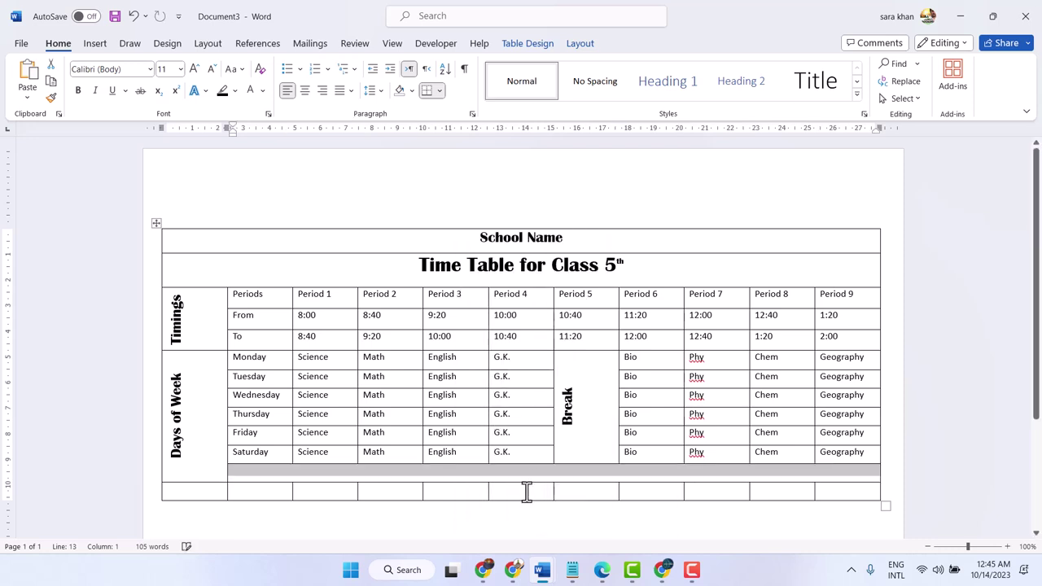
left_click(362, 470)
Step: Merge the Days of Week label with the empty cell below it
right_click(343, 472)
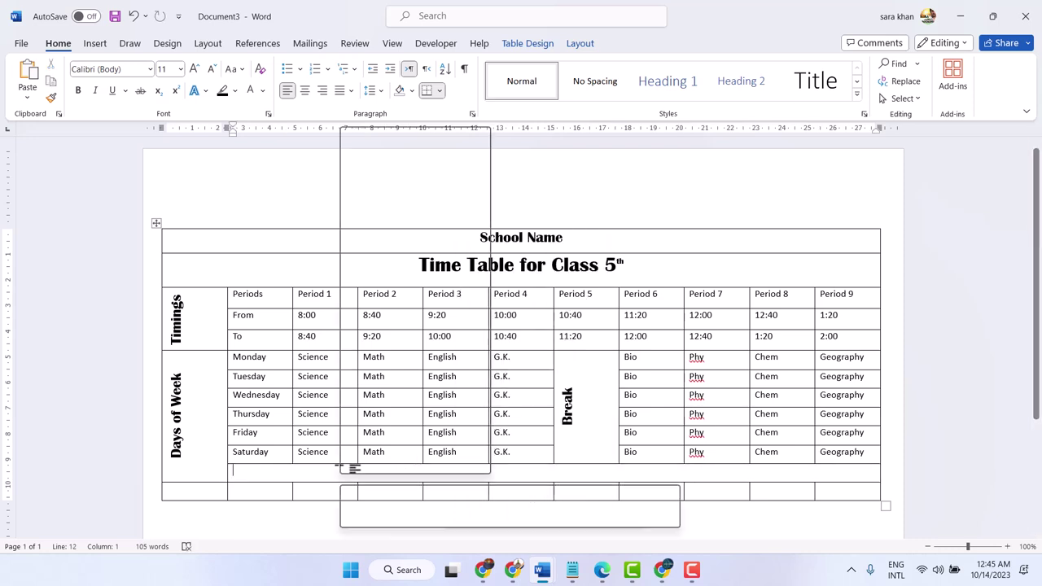
left_click(180, 471)
left_click_drag(180, 471, 194, 493)
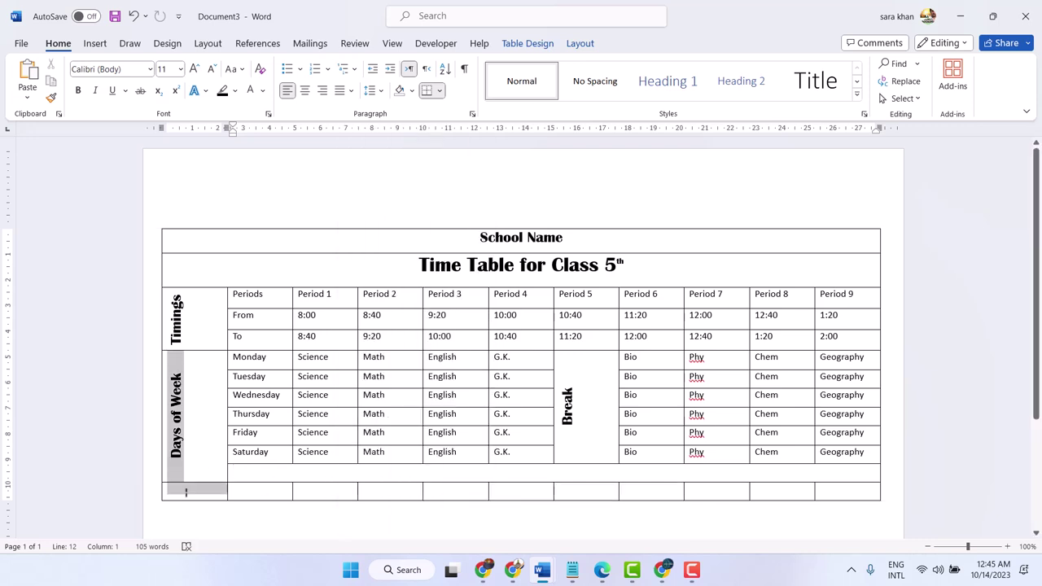
right_click(194, 493)
left_click(239, 400)
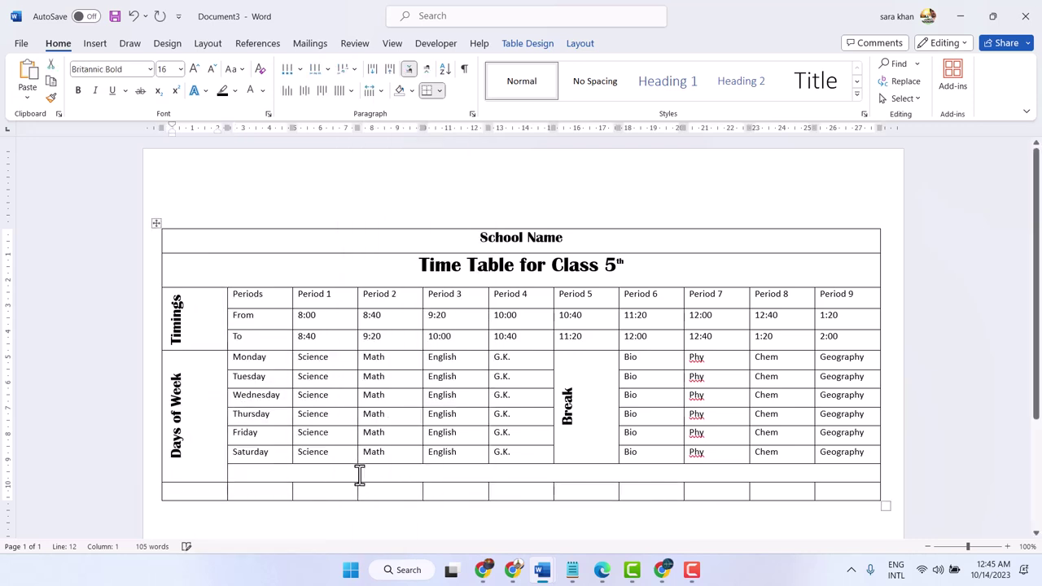
left_click(344, 491)
Step: Merge the bottom two empty rows below Saturday into a single cell
left_click(328, 474)
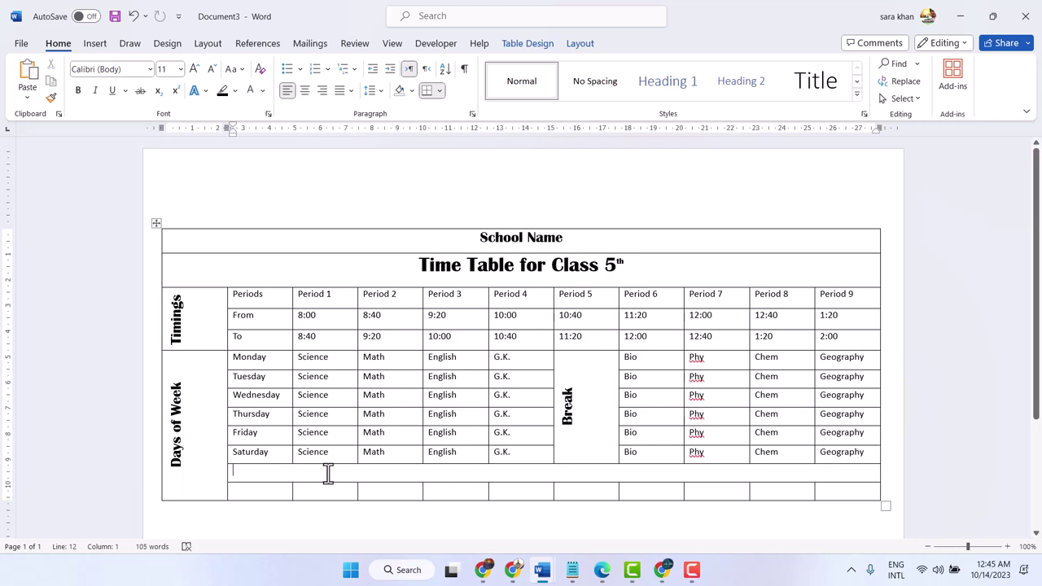
right_click(328, 473)
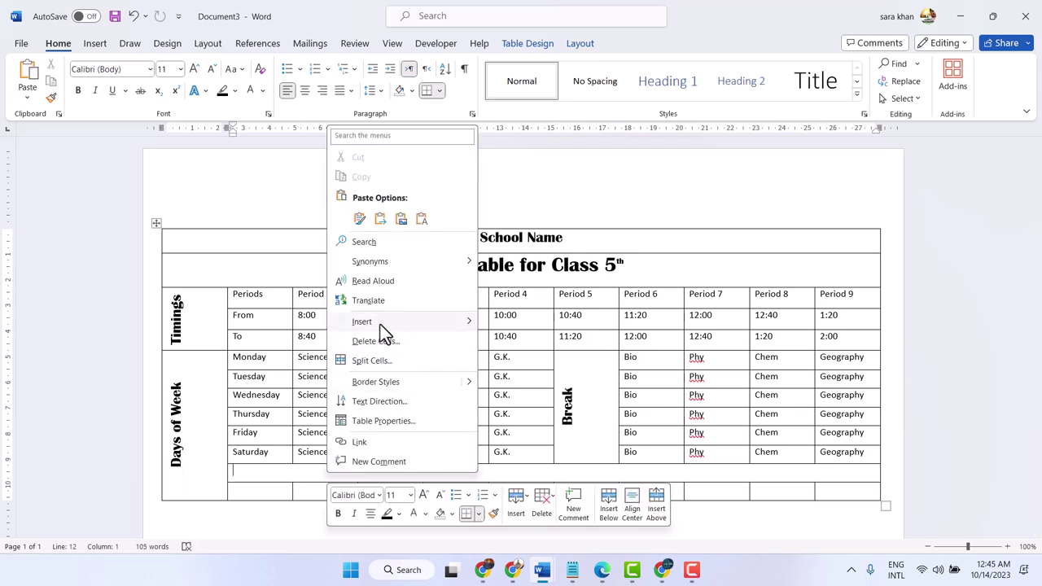
mouse_move(379, 324)
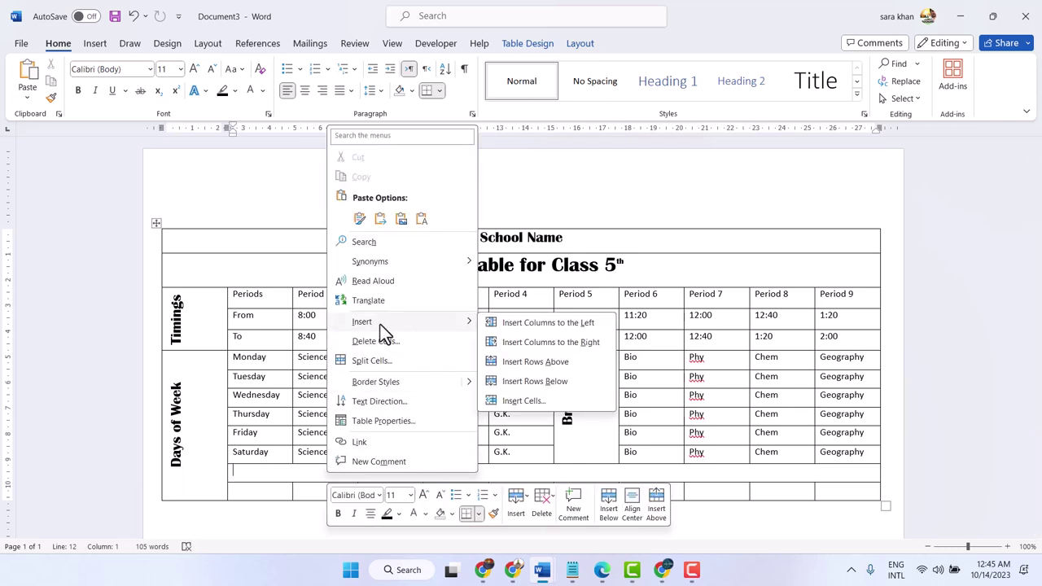
left_click(764, 479)
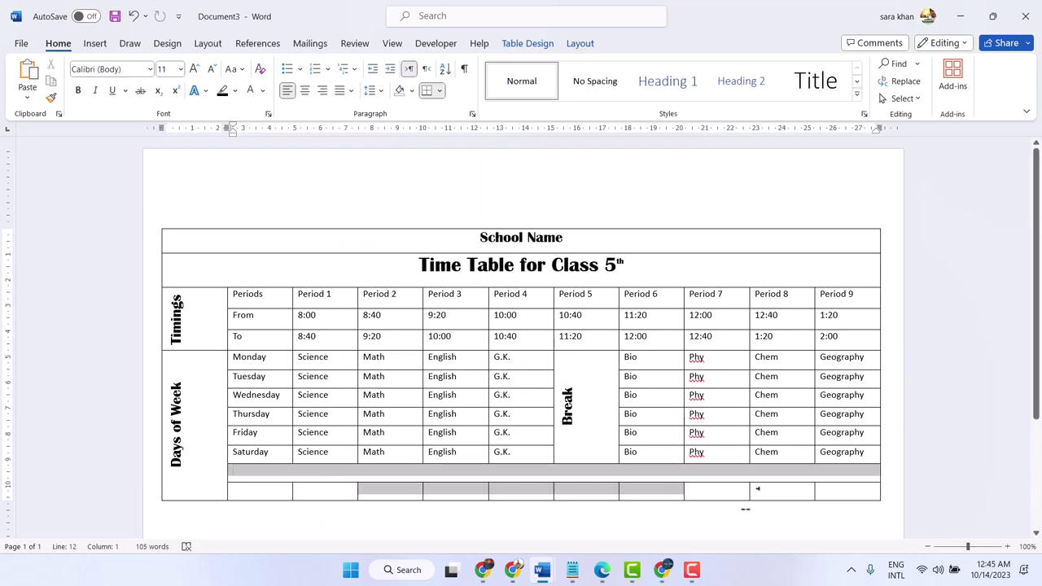
left_click_drag(327, 475, 840, 488)
left_click(307, 471)
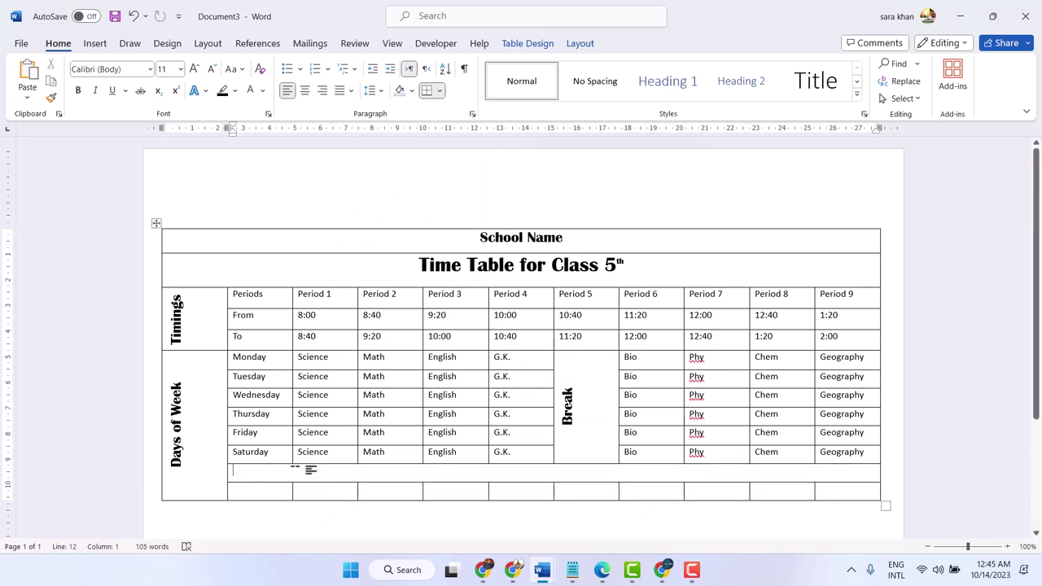
left_click_drag(261, 475, 381, 475)
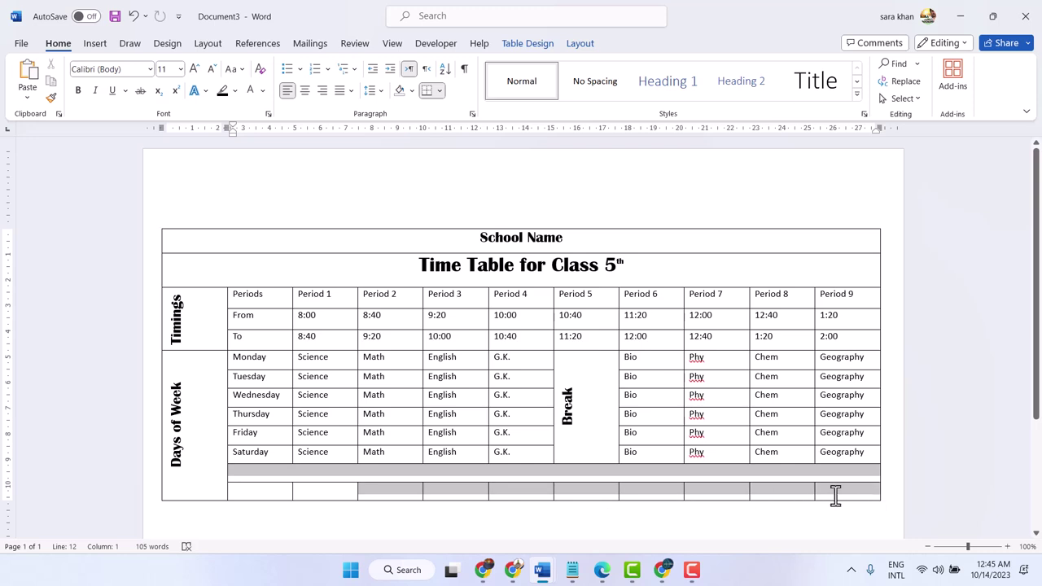
right_click(351, 479)
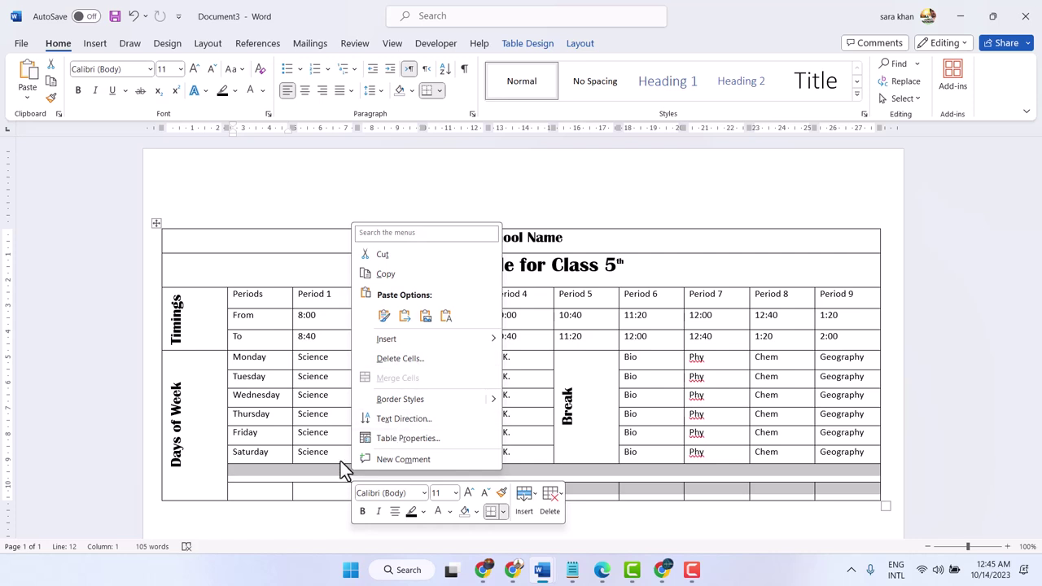
left_click(305, 492)
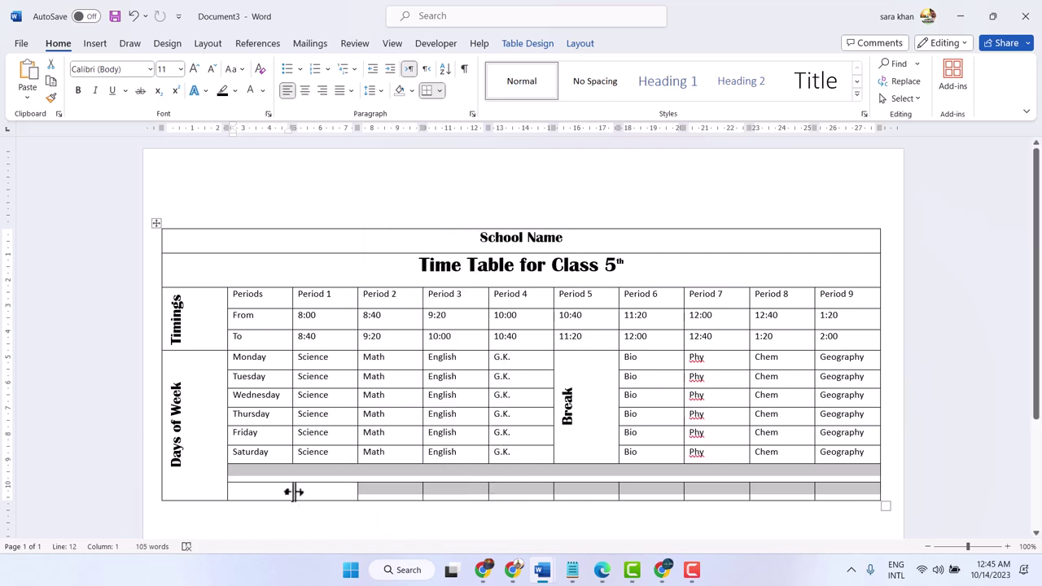
left_click(384, 494)
left_click_drag(825, 497, 255, 476)
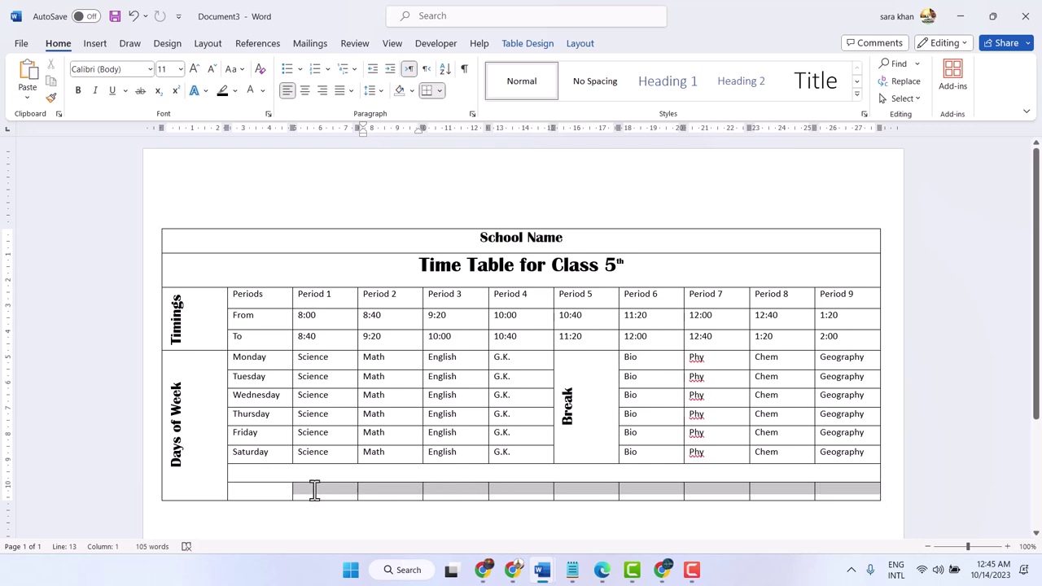
right_click(255, 476)
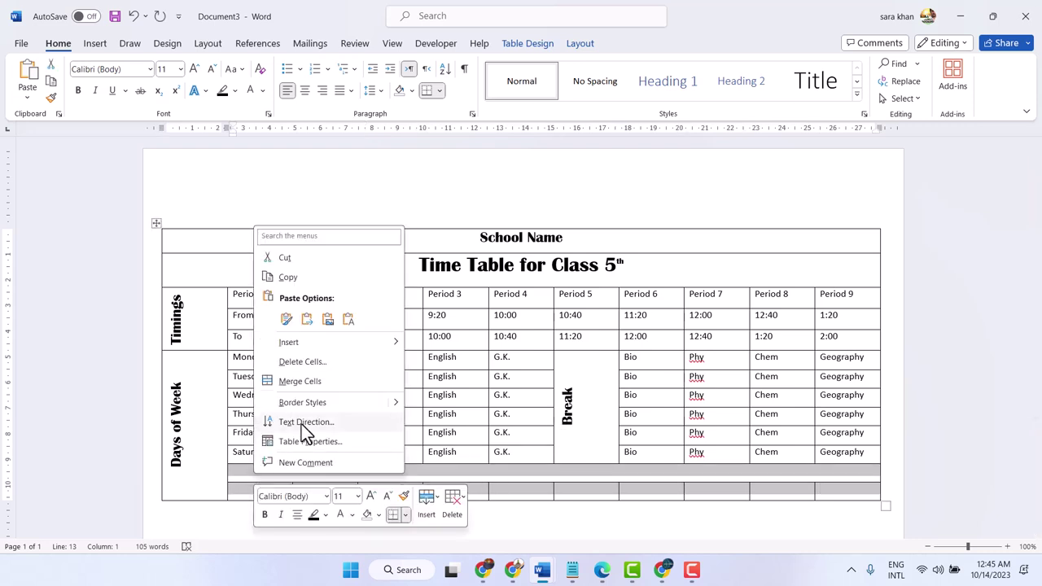
left_click(299, 381)
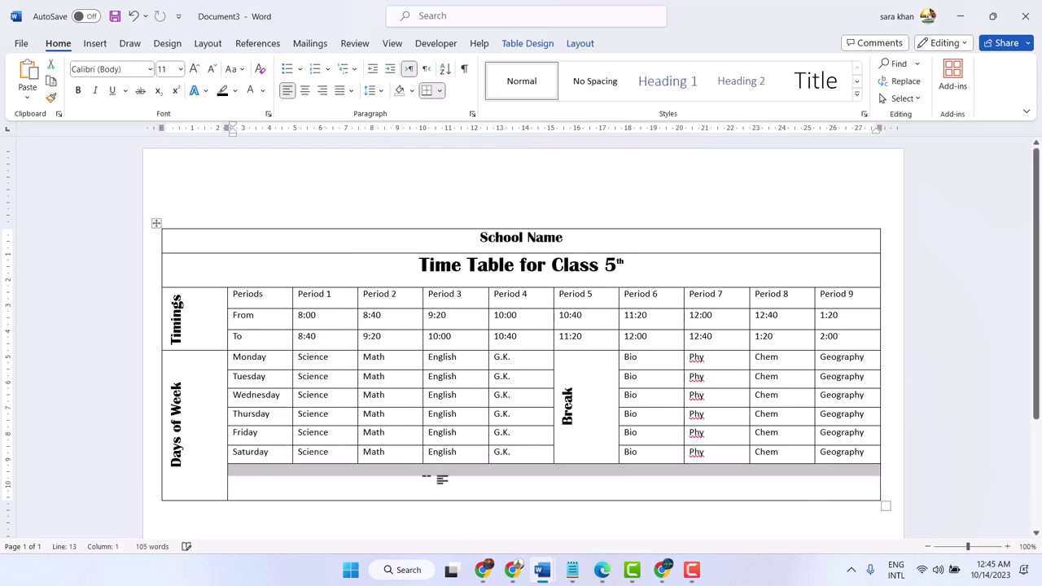
Step: Split the merged bottom cell into 2 columns and start typing 'Class' in the left one
right_click(340, 477)
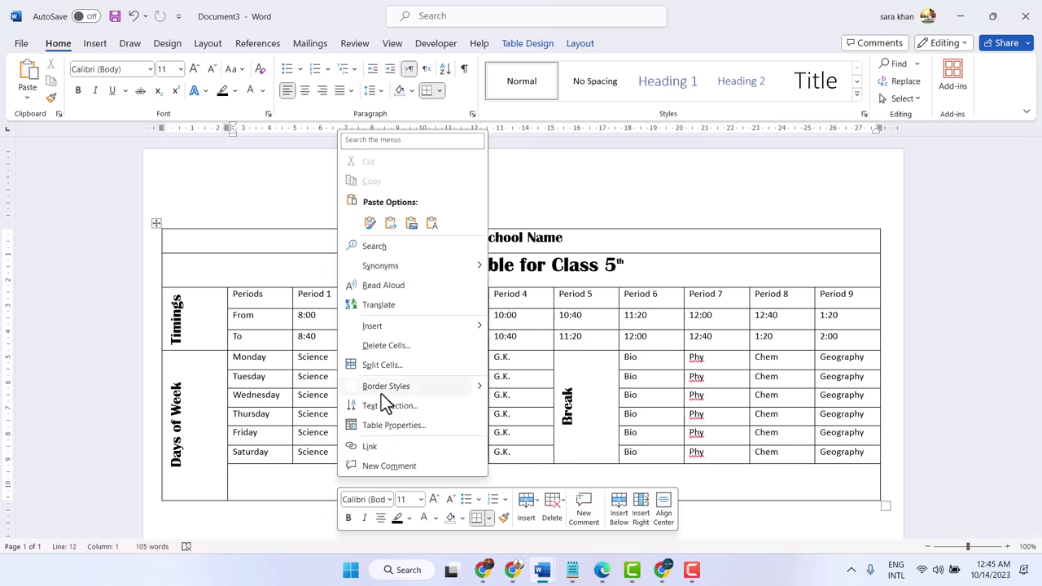
left_click(382, 366)
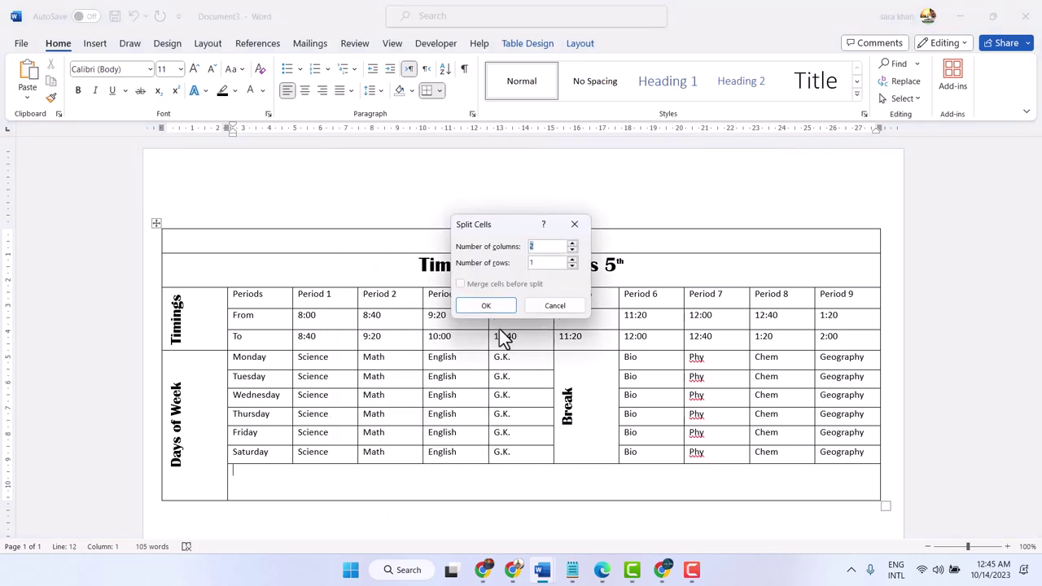
left_click(497, 307)
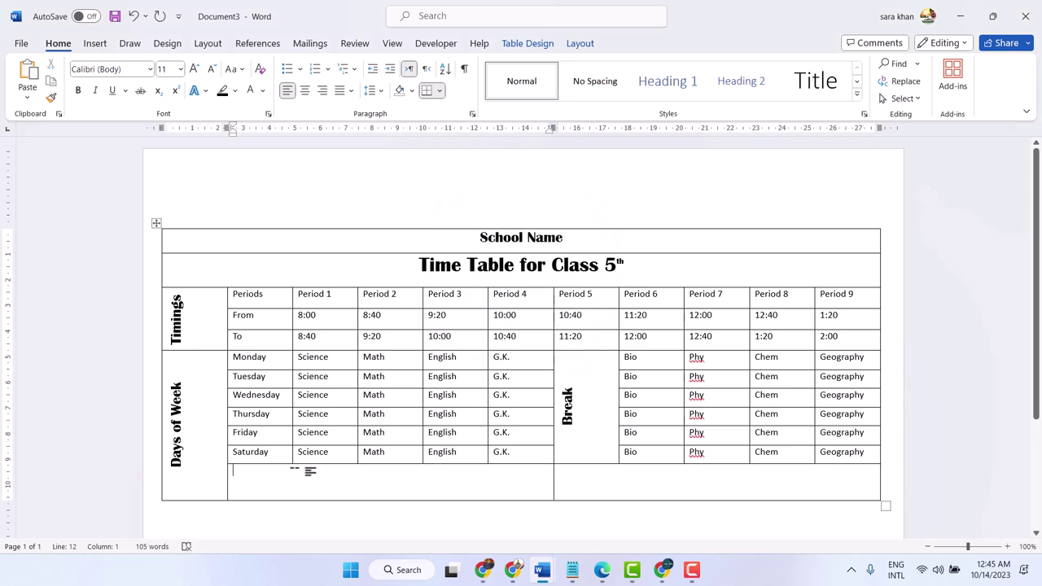
type("Class Teacher Signature")
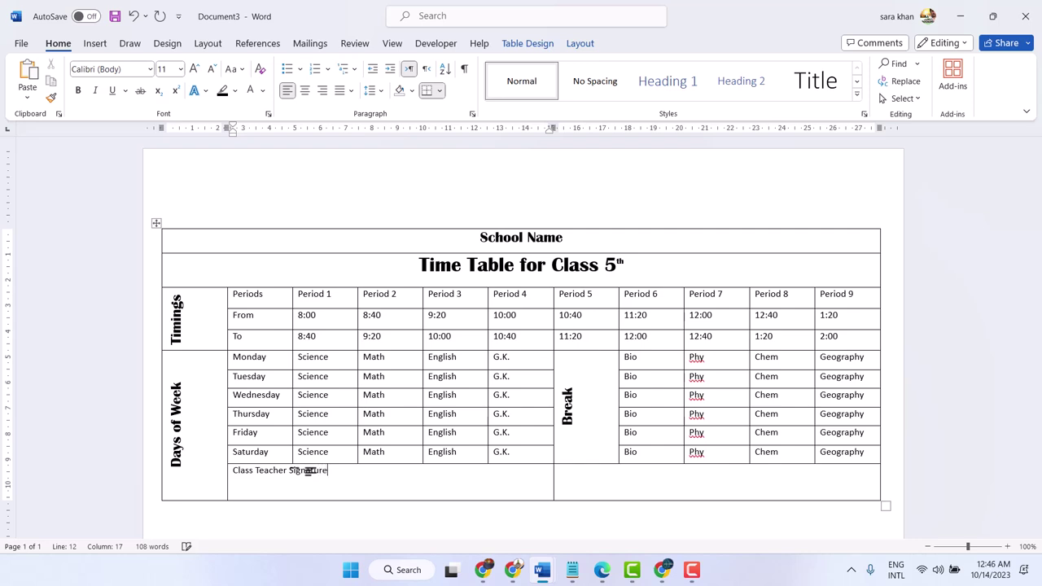
Step: Type 'Principal Signature' in the bottom-right cell and add a blank line below Class Teacher Signature
left_click(584, 474)
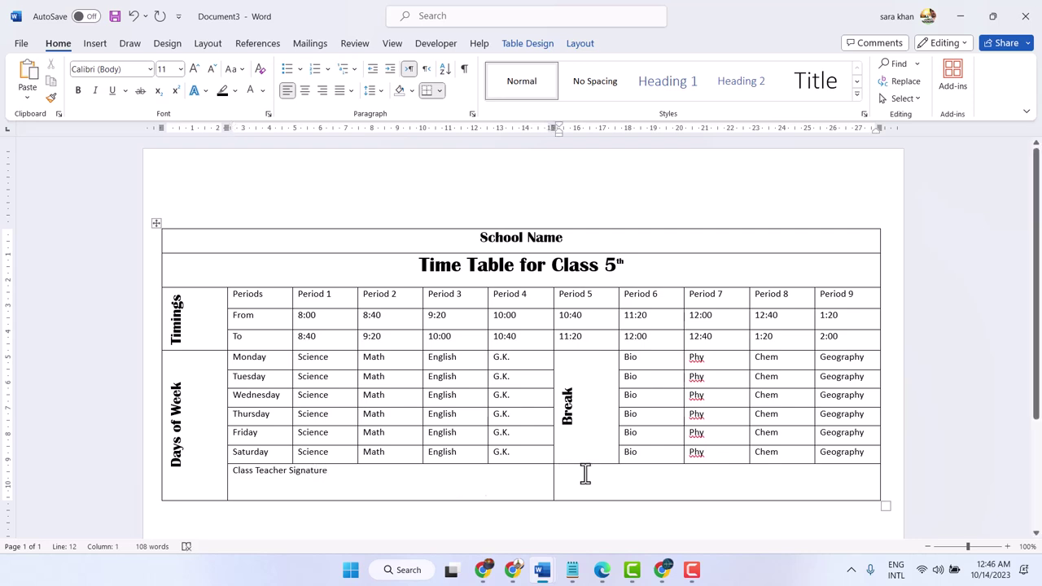
type("Principal Signature")
left_click(353, 472)
key("Return")
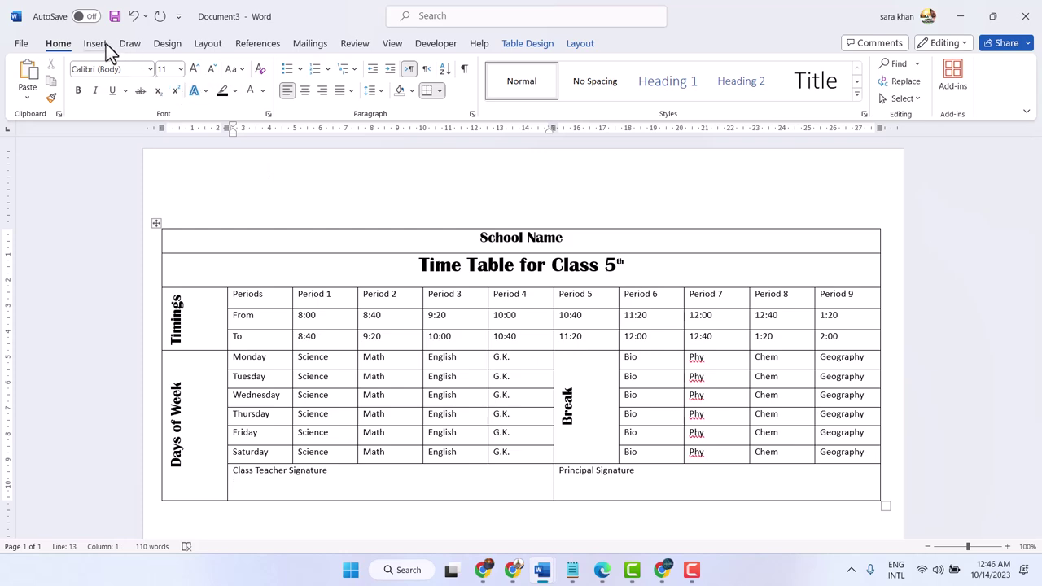
Step: Draw straight-line shapes as signing lines beneath Class Teacher Signature and Principal Signature
left_click(95, 44)
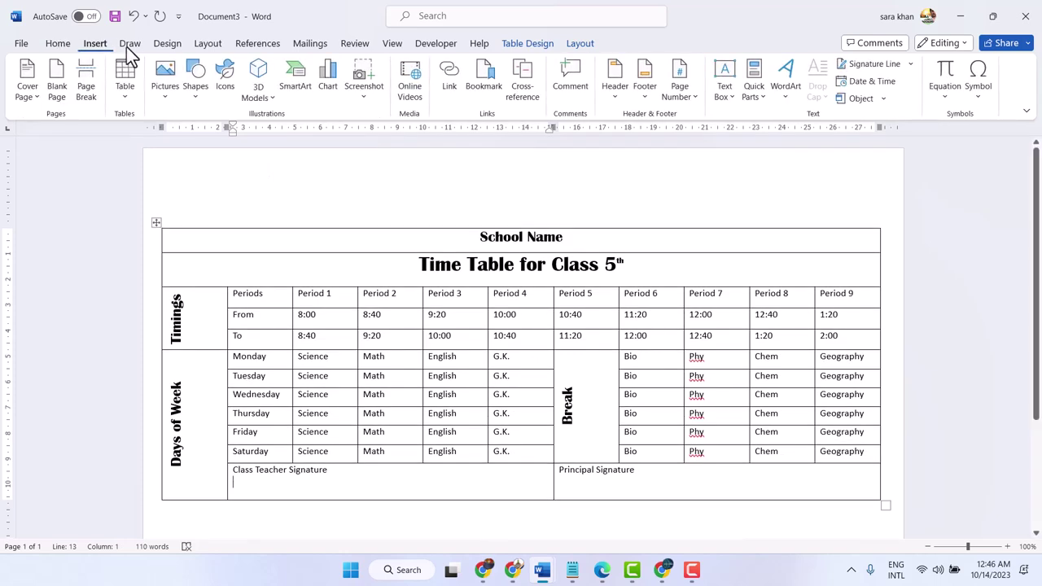
left_click(196, 78)
left_click(196, 192)
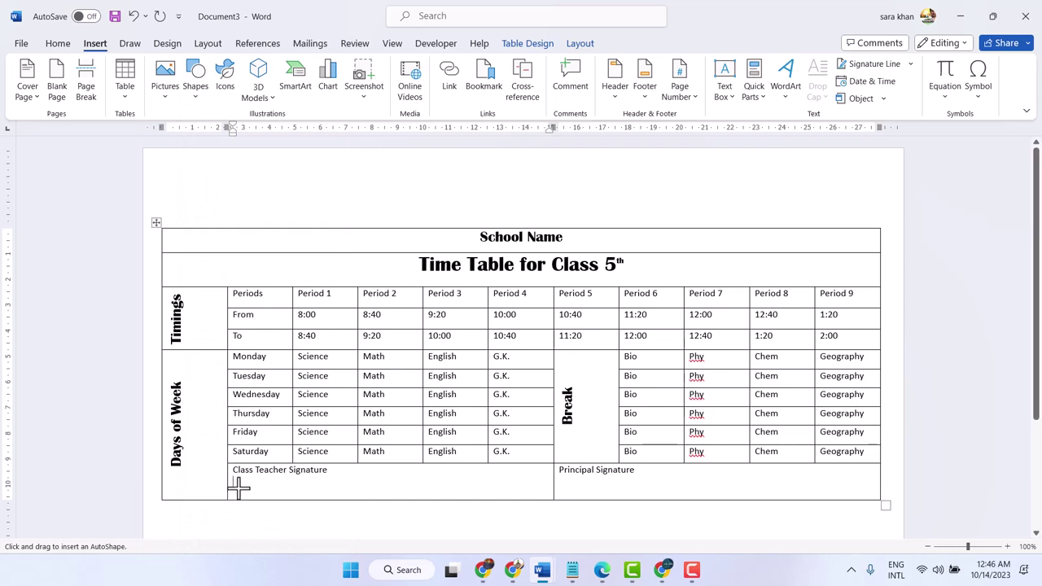
mouse_move(238, 486)
left_mouse_down()
mouse_move(358, 484)
mouse_move(284, 489)
left_mouse_up()
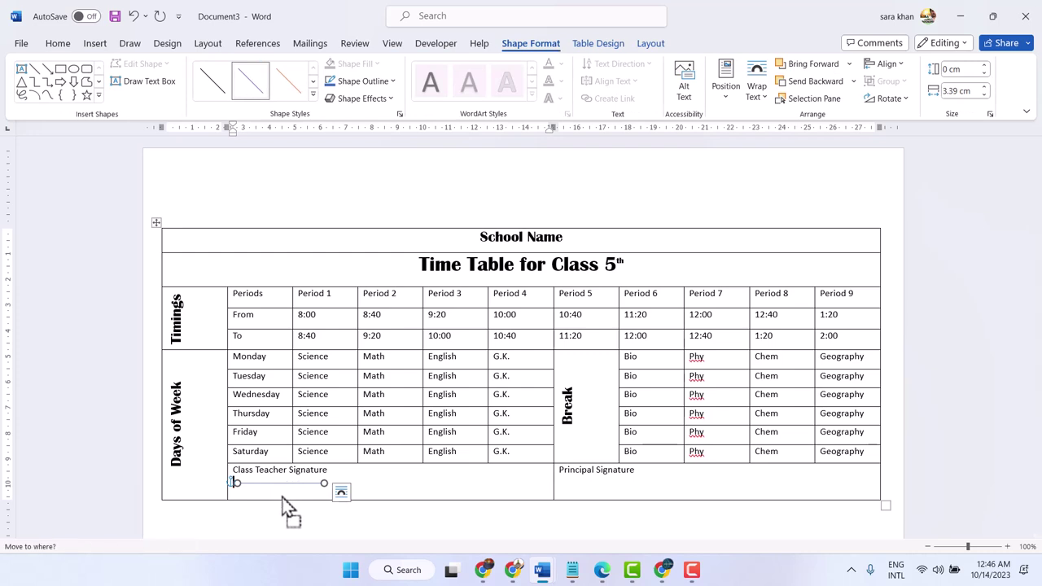
left_click_drag(284, 490, 360, 483)
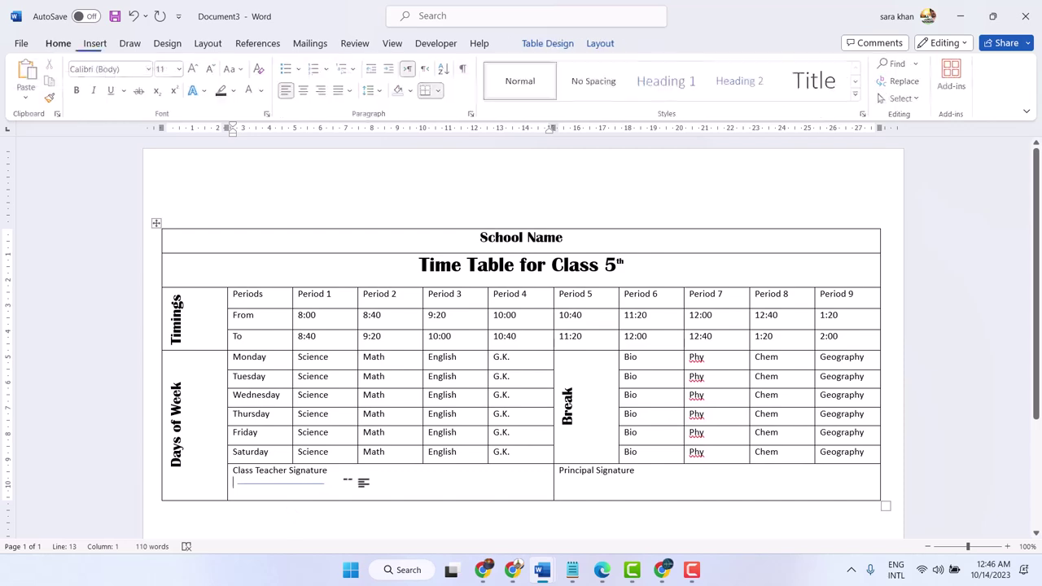
left_click(95, 43)
left_click(199, 81)
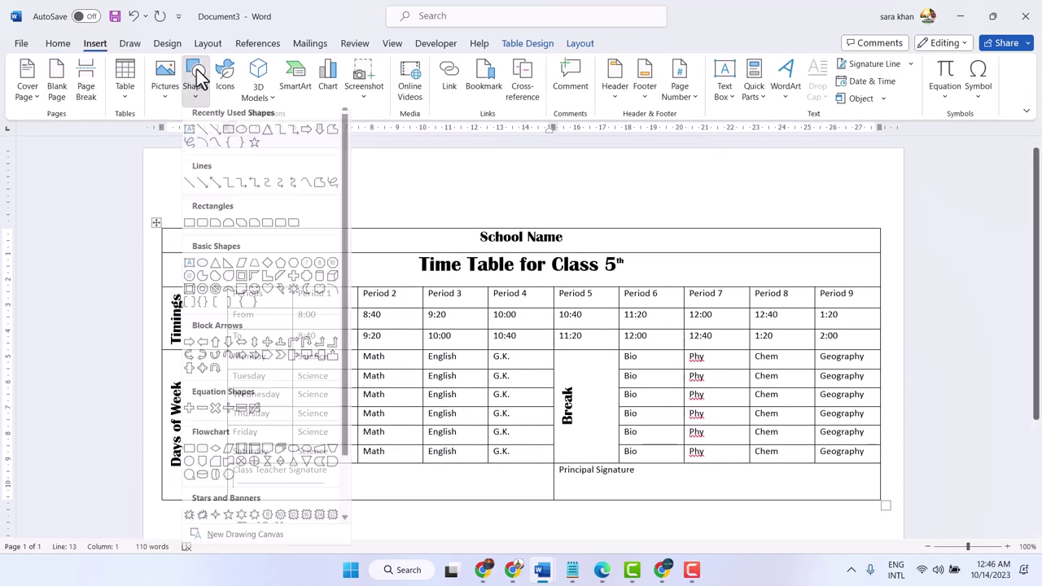
left_click(209, 142)
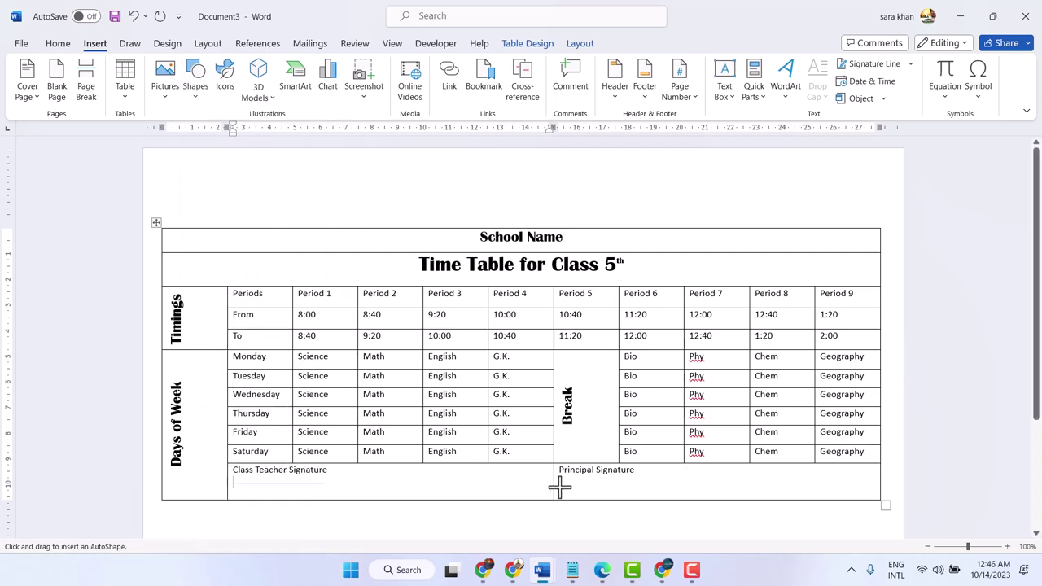
left_click_drag(559, 486, 642, 487)
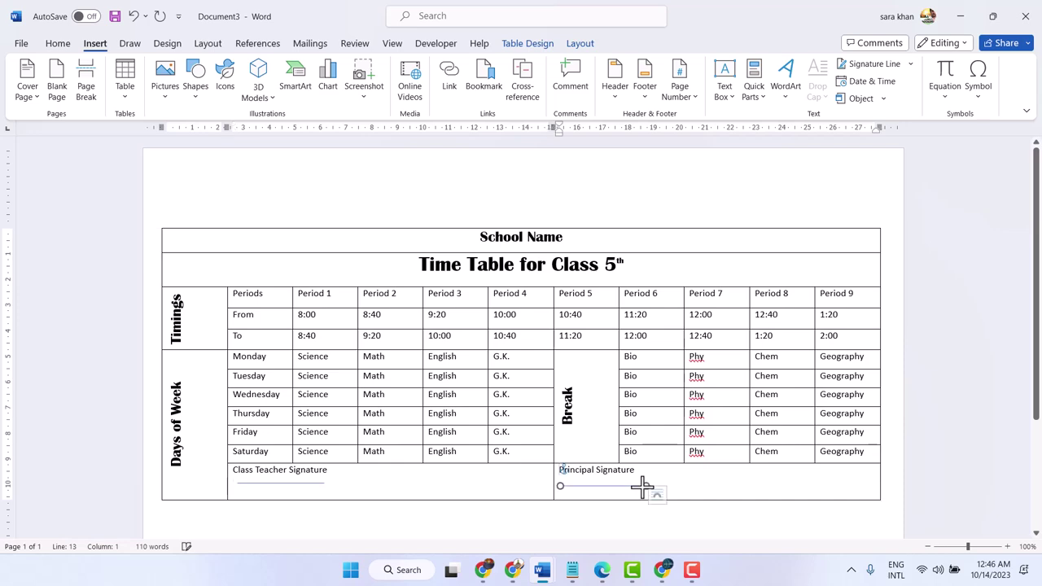
left_click(704, 492)
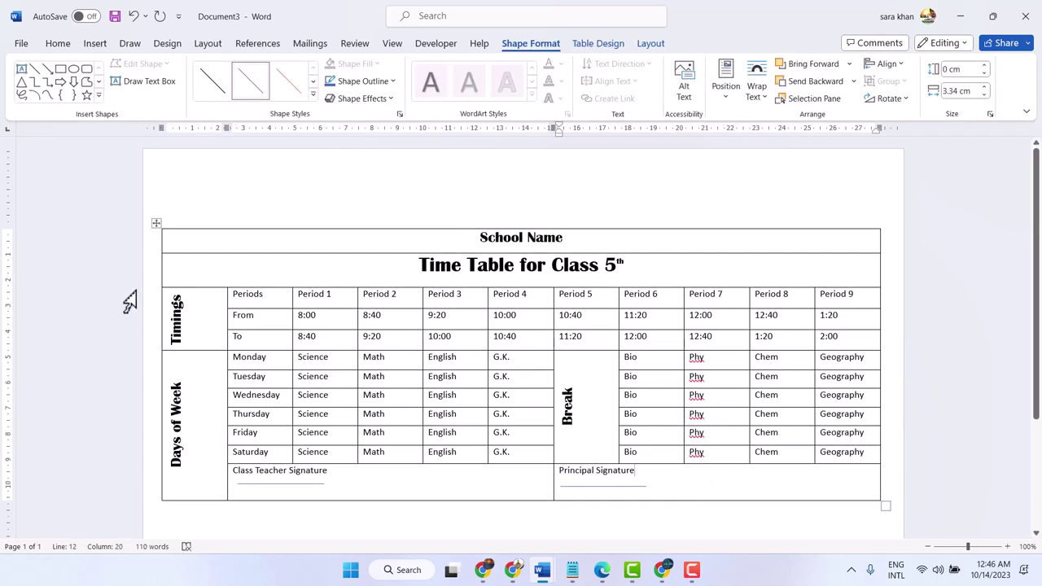
Step: Drag the table's corner handle inward so the timetable fits the page width
scroll(930, 413, "down", 2)
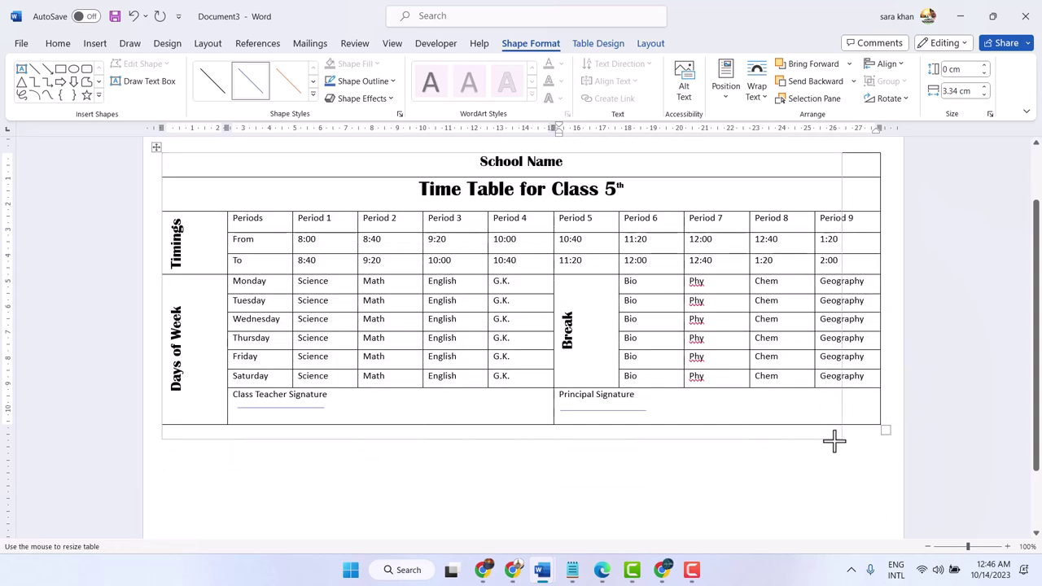
mouse_move(884, 429)
left_mouse_down()
mouse_move(810, 444)
mouse_move(833, 527)
mouse_move(843, 516)
left_mouse_up()
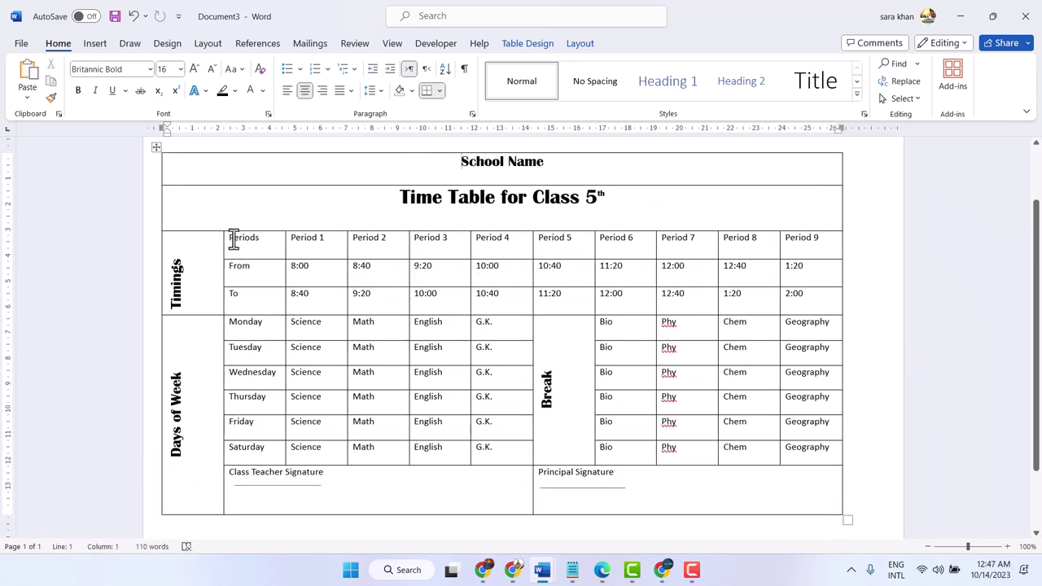
mouse_move(233, 238)
left_mouse_down()
mouse_move(845, 447)
mouse_move(851, 495)
left_mouse_up()
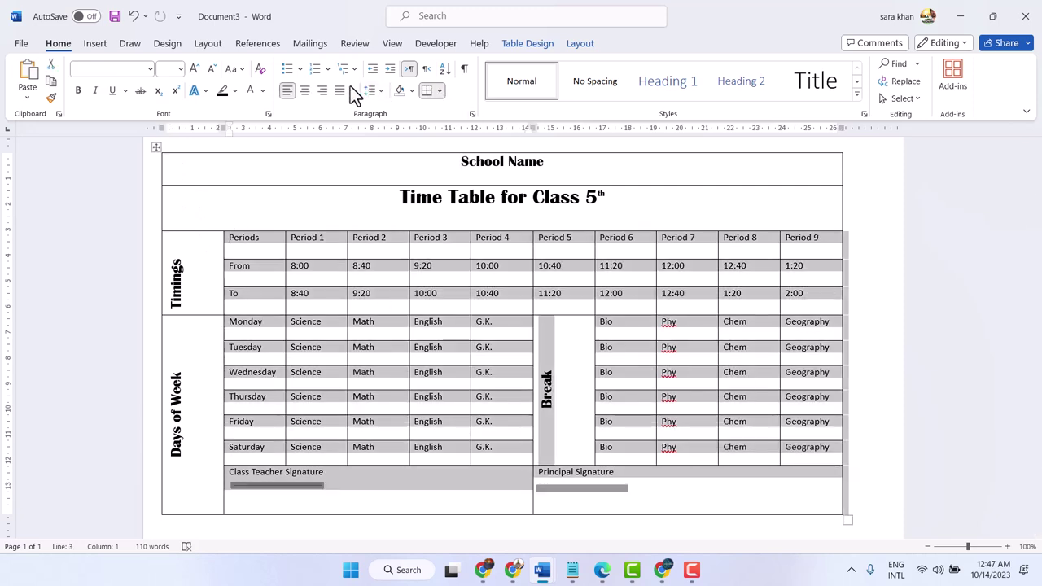
left_click(307, 347)
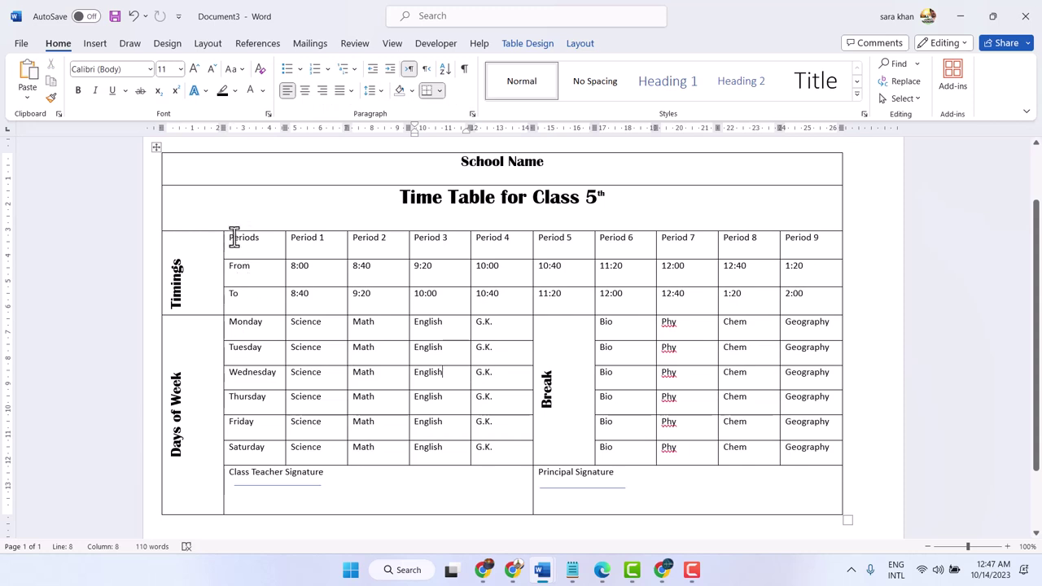
Step: Center-align the cell text from the Periods row through Geography
left_click_drag(234, 237, 816, 450)
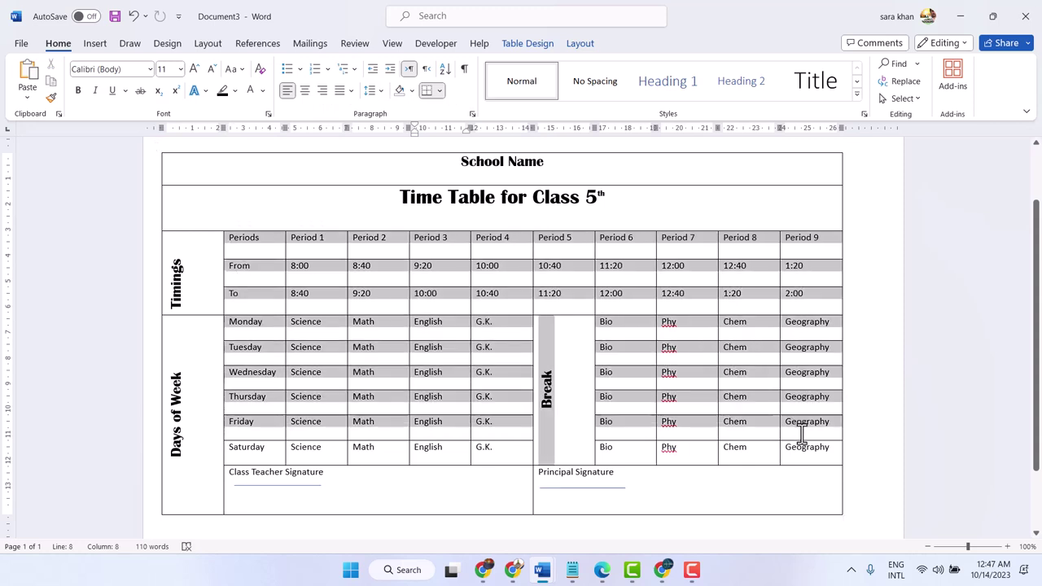
left_click(307, 91)
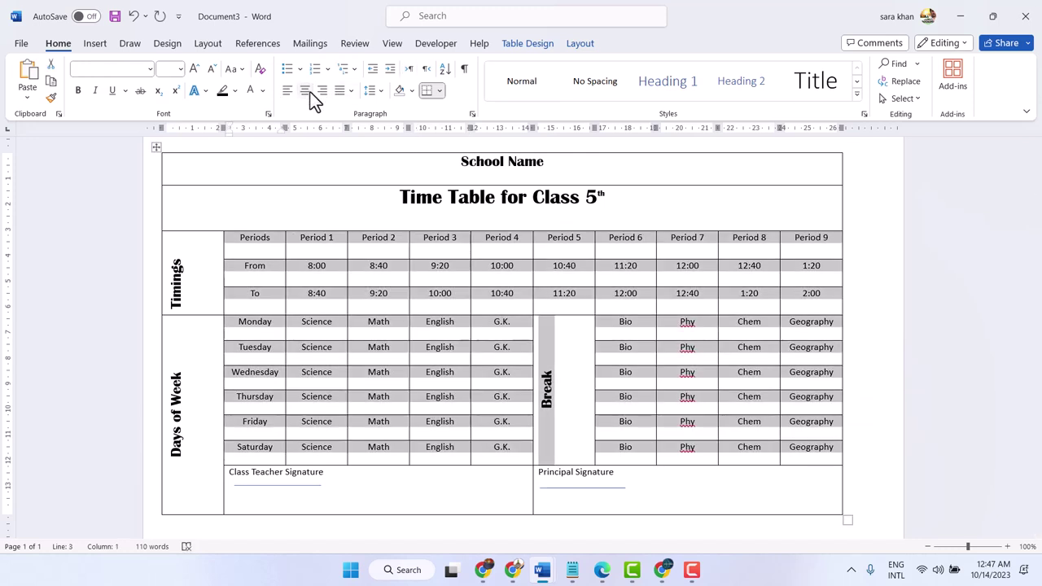
left_click(468, 373)
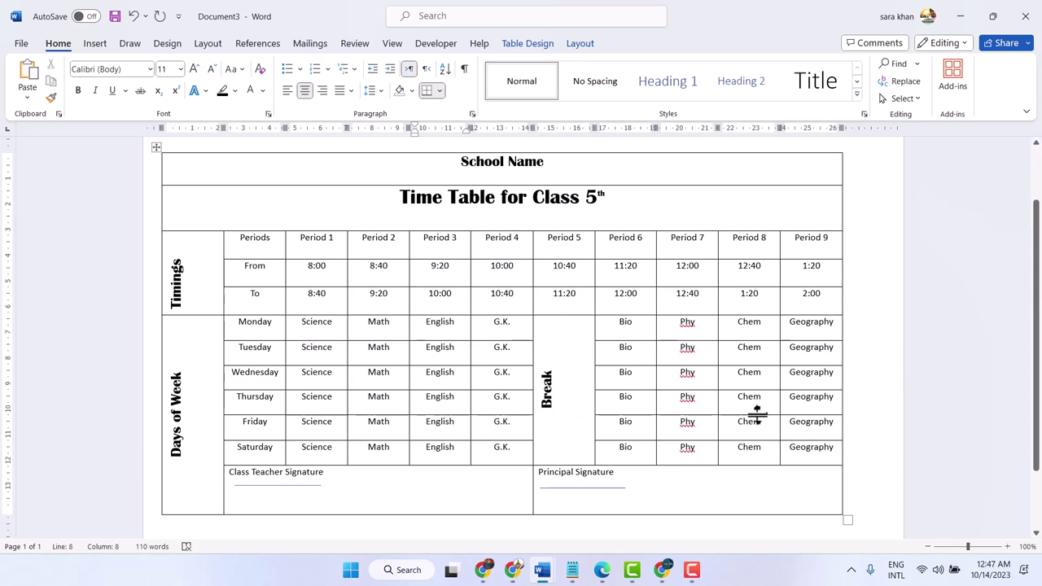
scroll(756, 413, "up", 2)
scroll(773, 407, "down", 2)
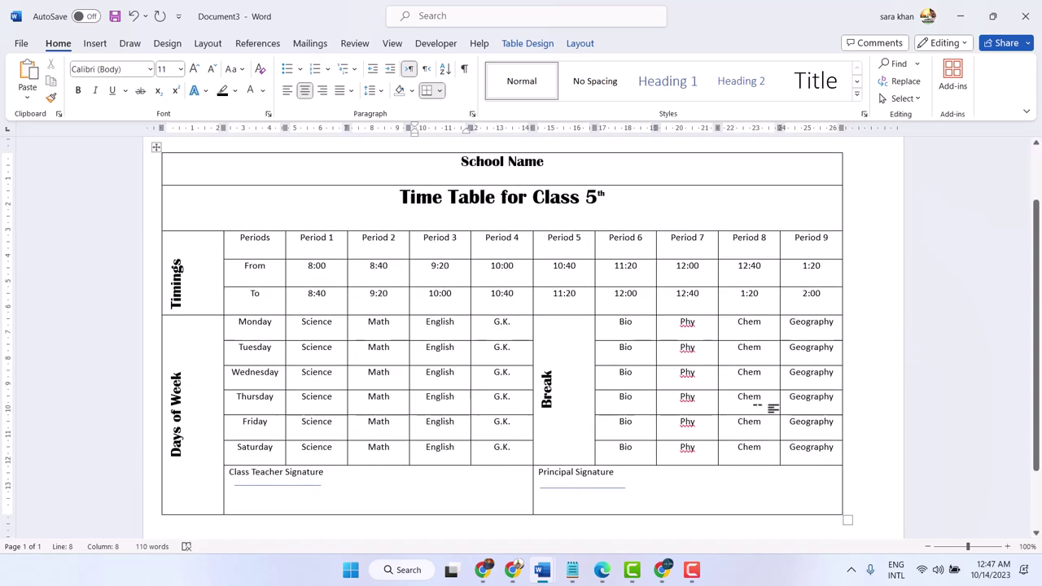
scroll(758, 413, "up", 2)
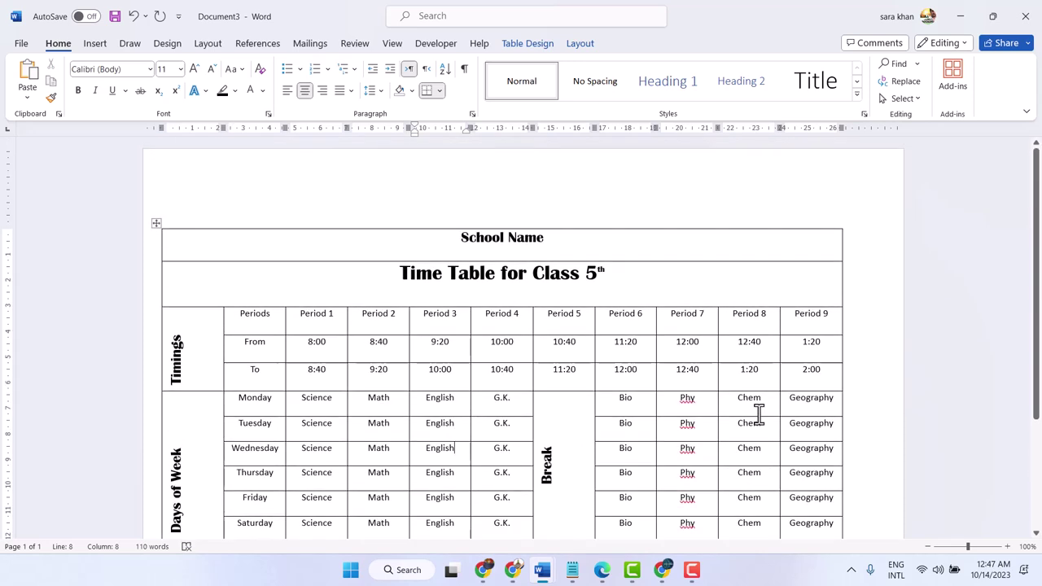
scroll(757, 415, "down", 2)
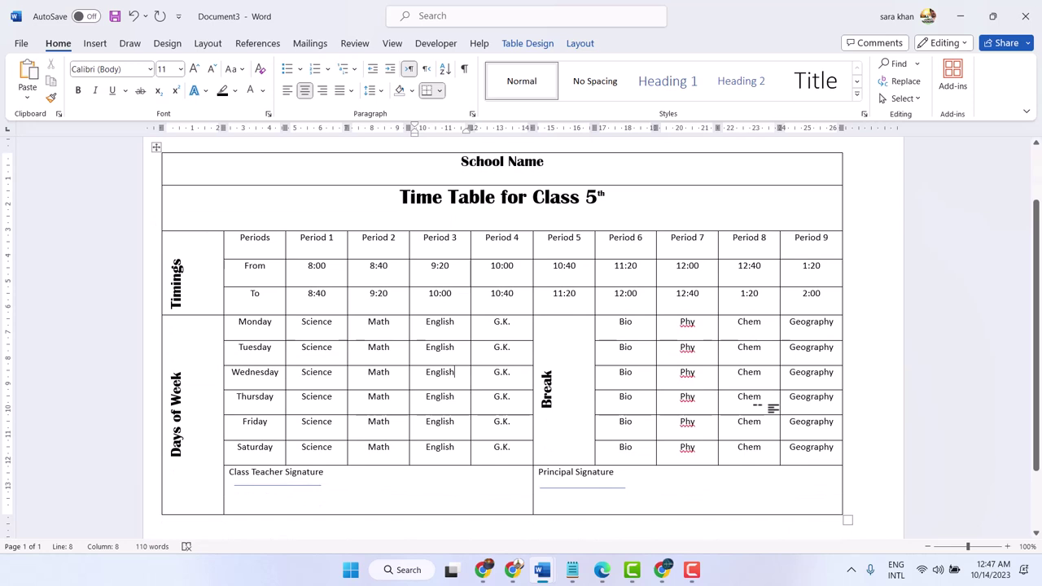
Step: Apply the green grid table style to the whole timetable
left_click(157, 147)
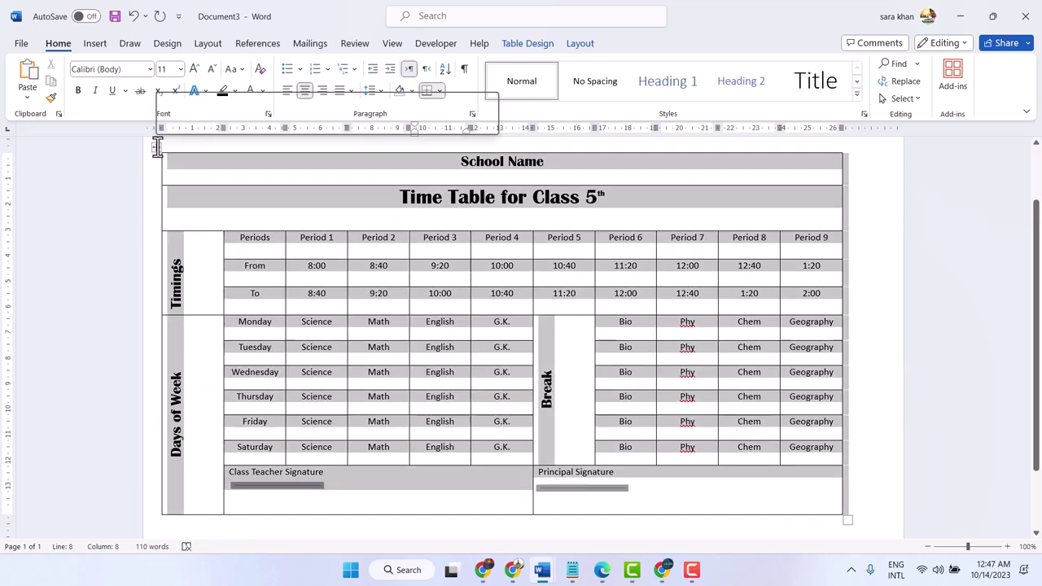
left_click(546, 42)
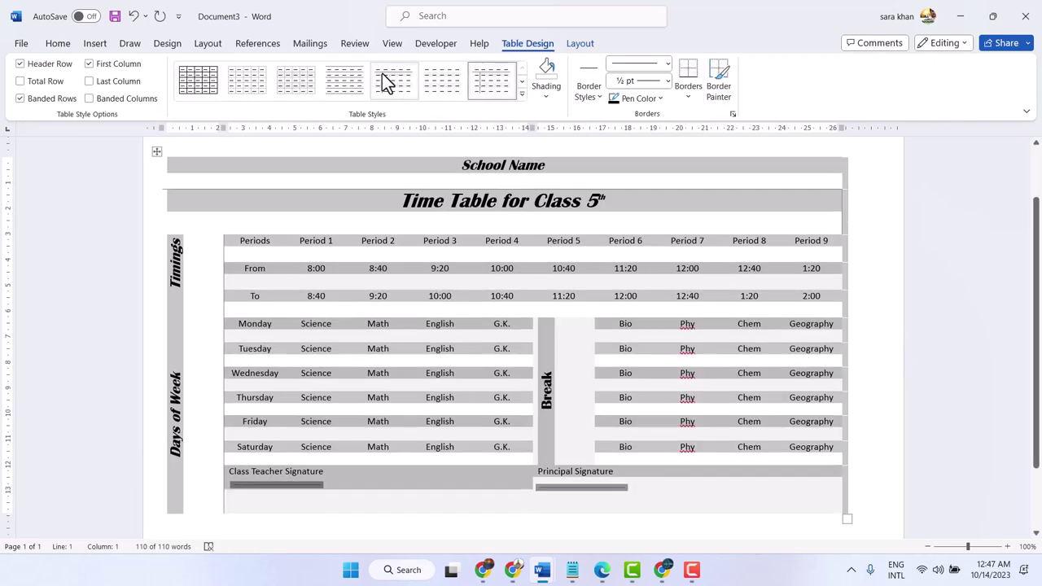
left_click(362, 73)
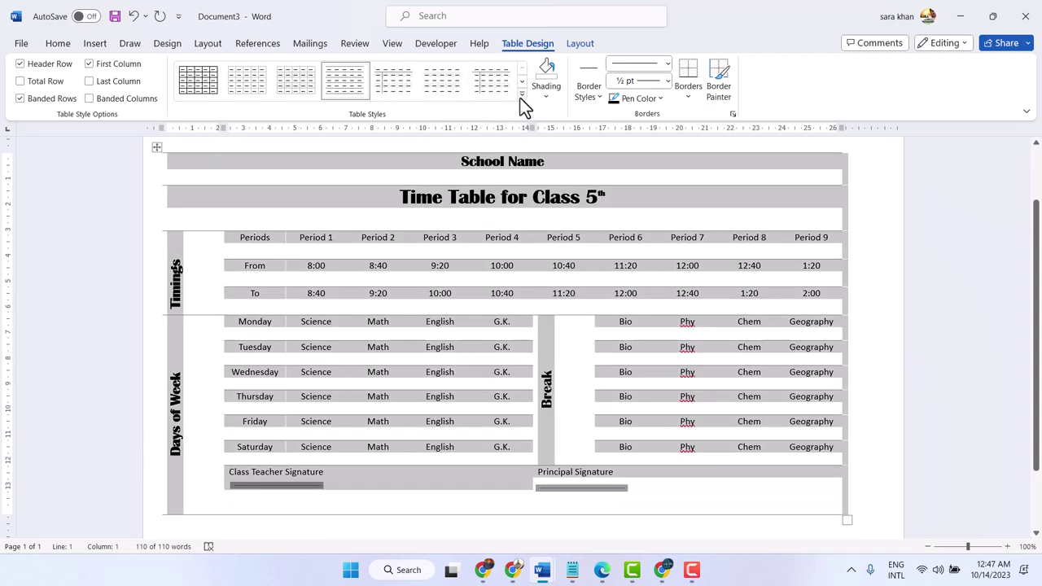
left_click(522, 95)
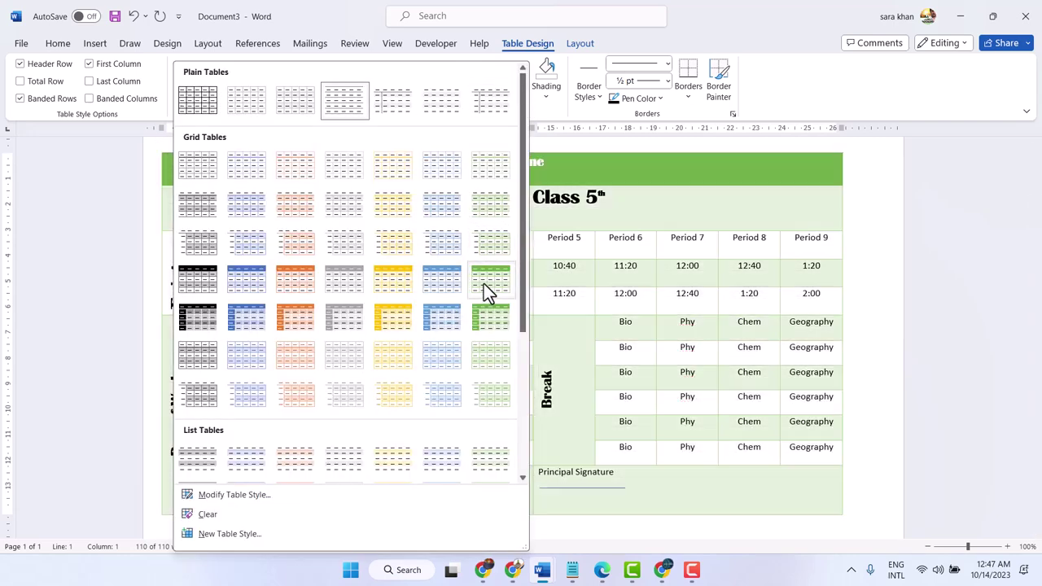
left_click(483, 284)
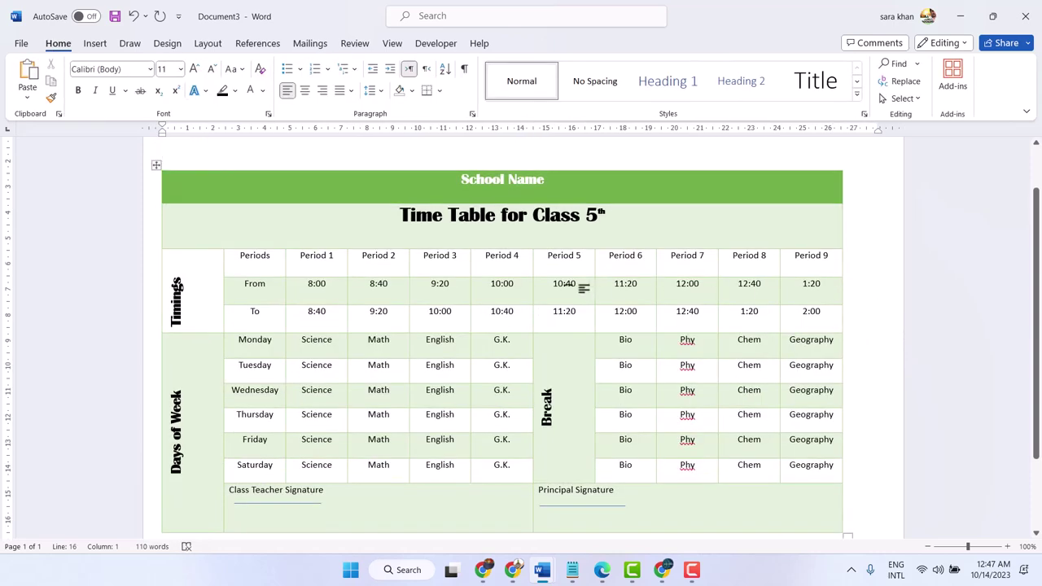
key("ctrl+End")
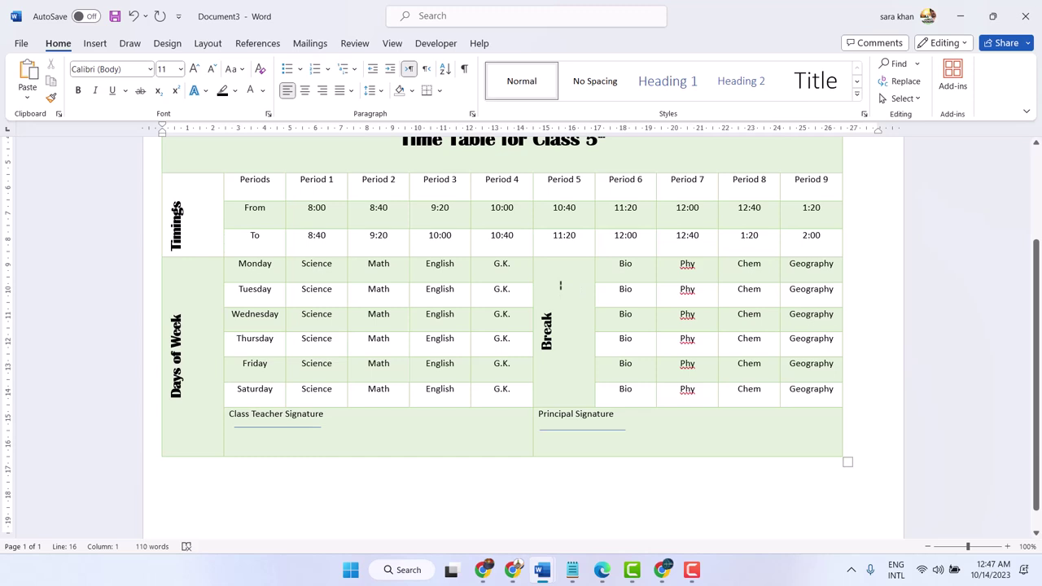
scroll(560, 285, "up", 2)
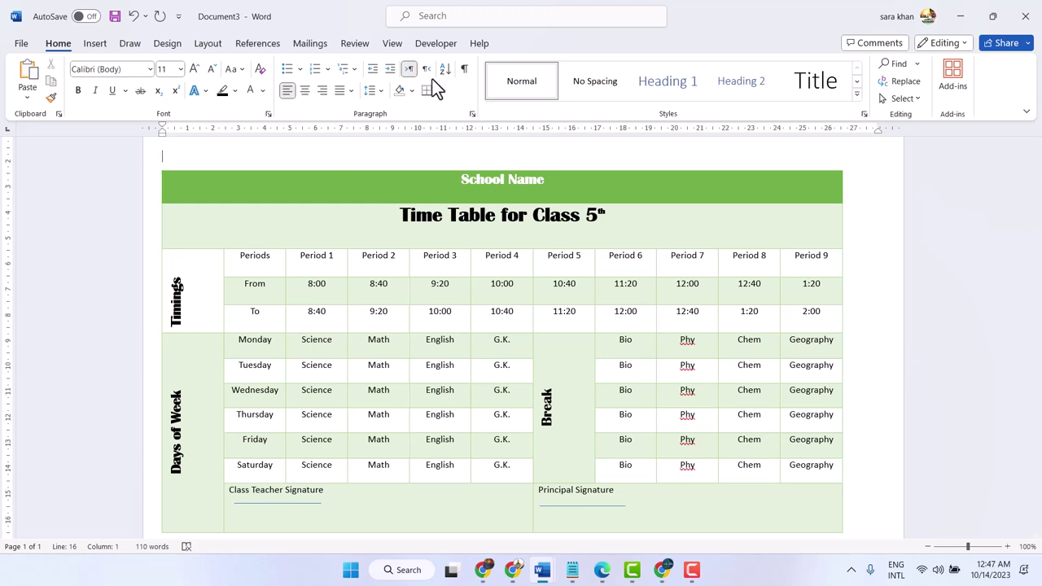
Step: Try a blue gridded style, then a yellow style, on the timetable
left_click(155, 166)
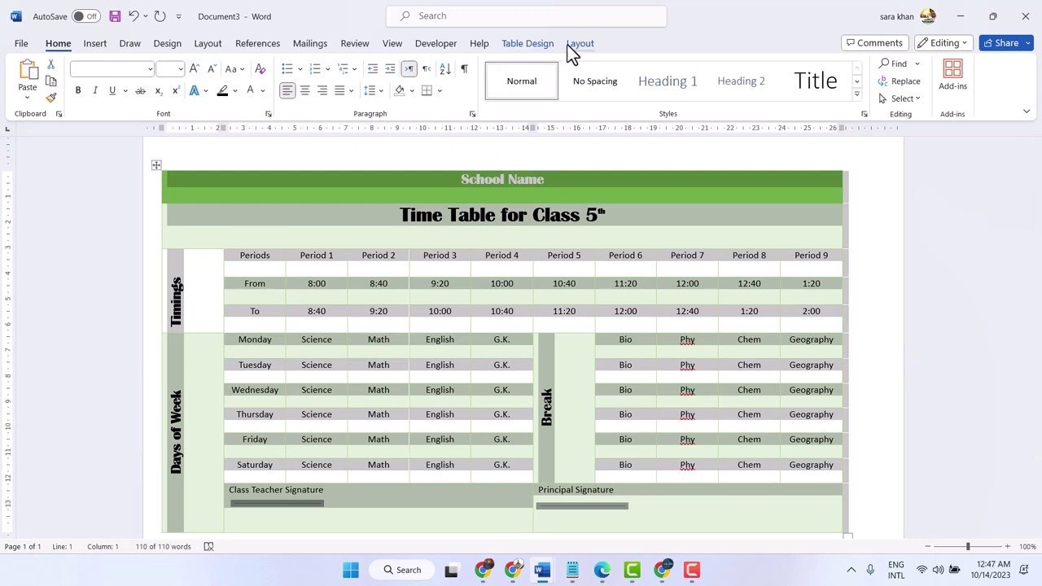
left_click(573, 46)
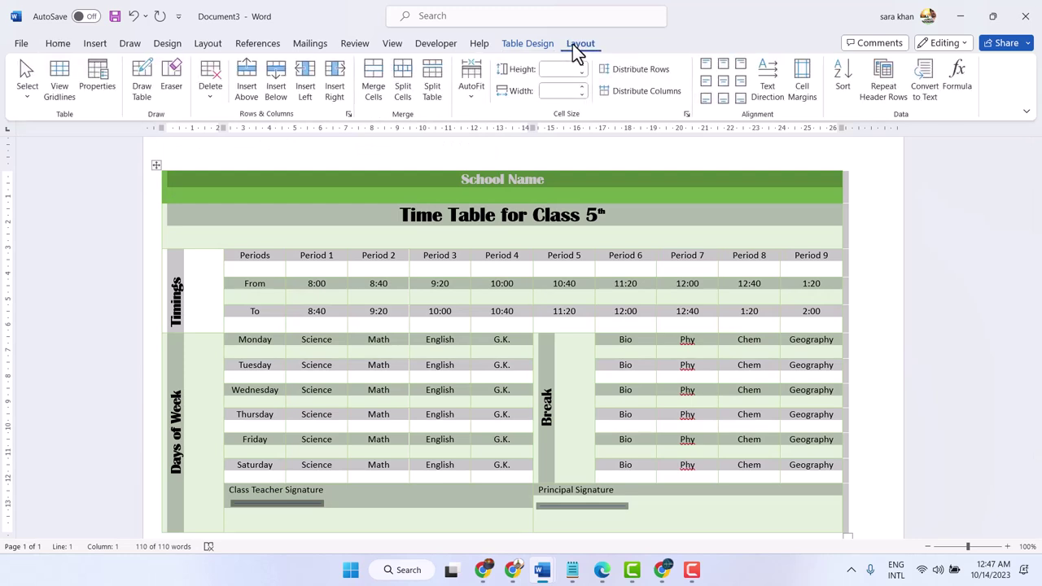
left_click(535, 43)
left_click(437, 80)
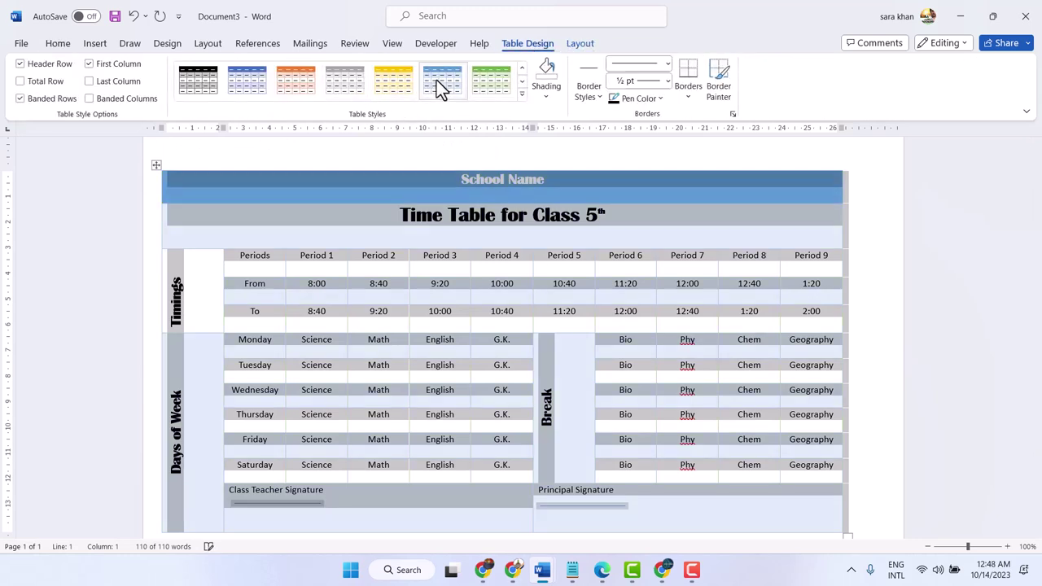
left_click(385, 155)
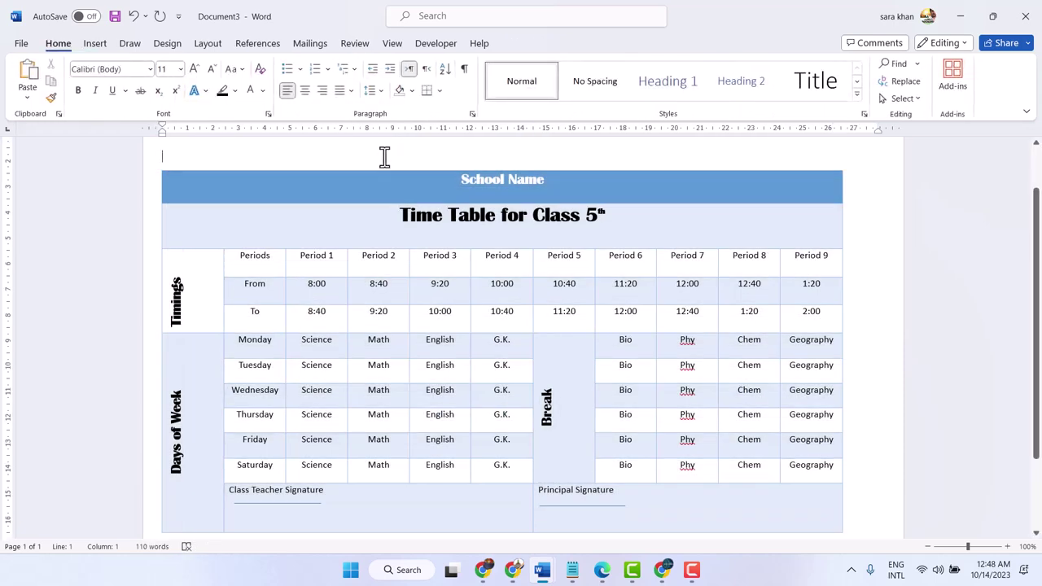
left_click(157, 162)
left_click(527, 43)
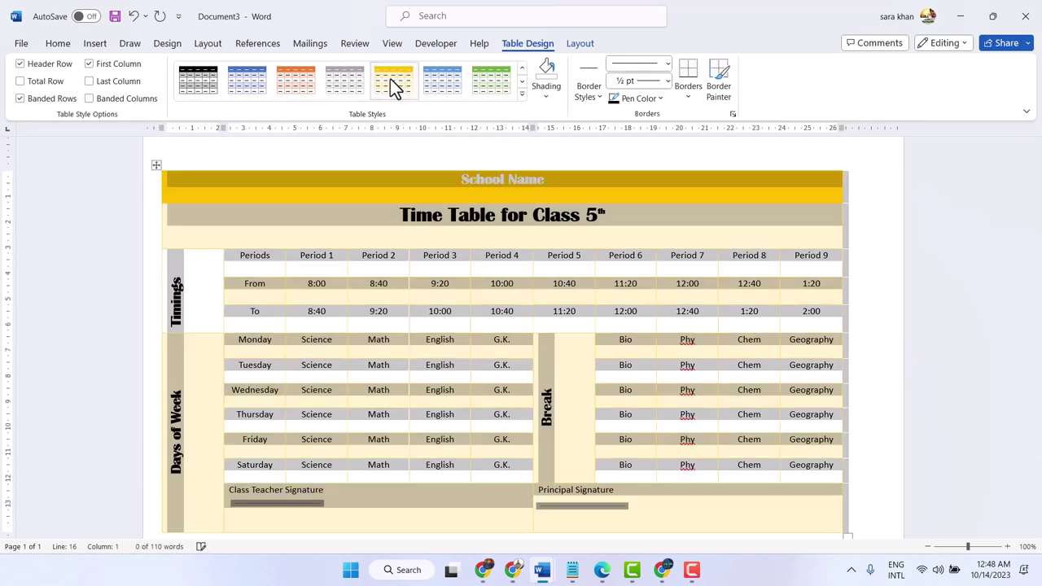
left_click(390, 78)
left_click(347, 155)
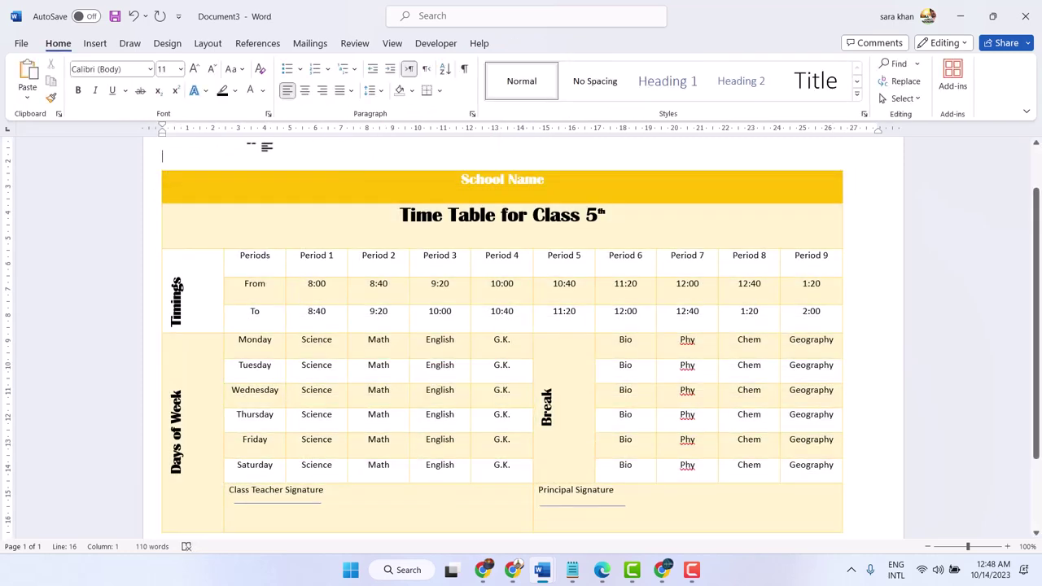
Step: Restyle the timetable with the black-and-grey grid table style
left_click(156, 166)
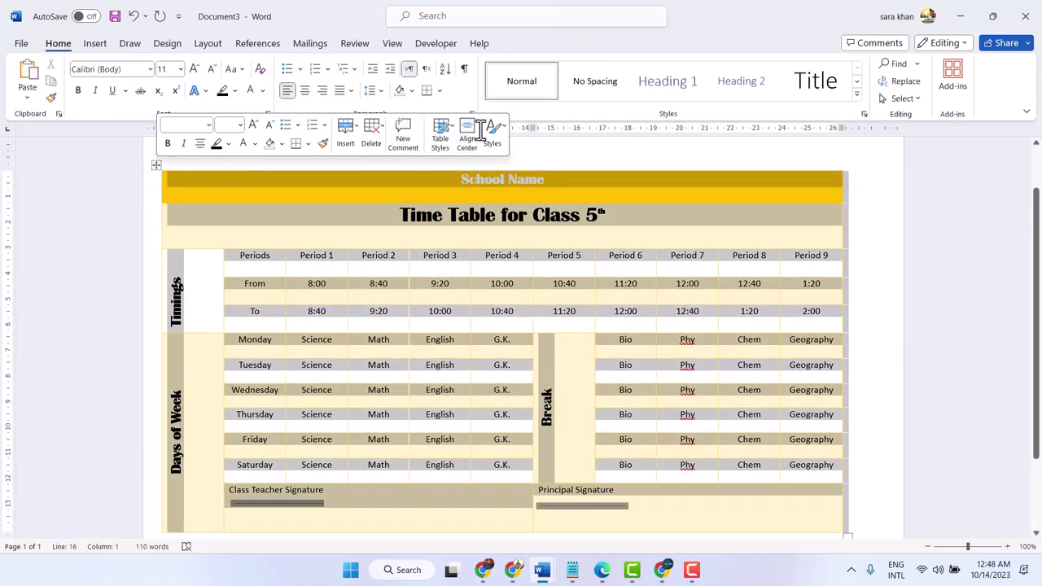
left_click(528, 43)
left_click(186, 84)
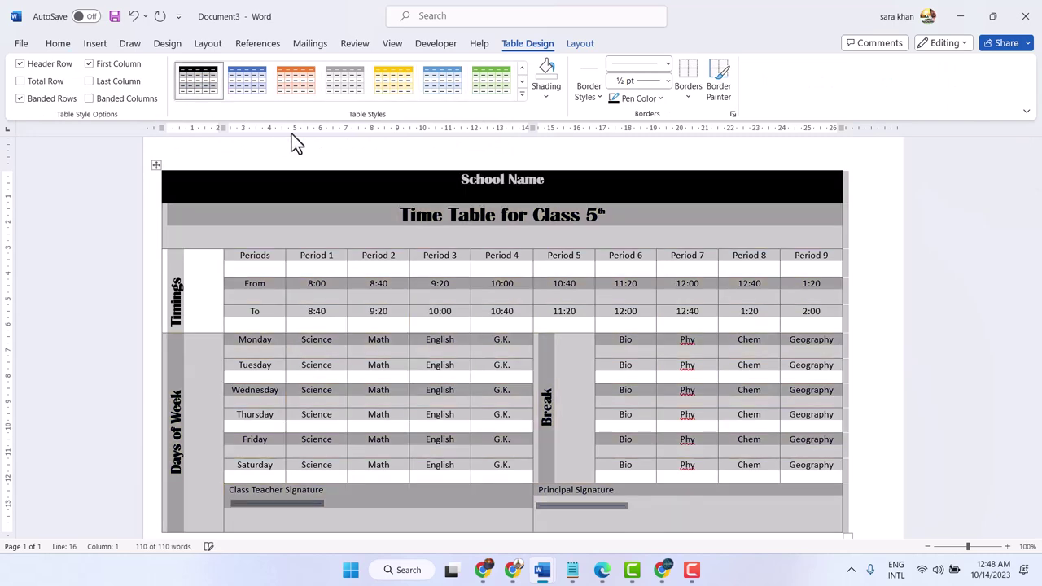
left_click(288, 149)
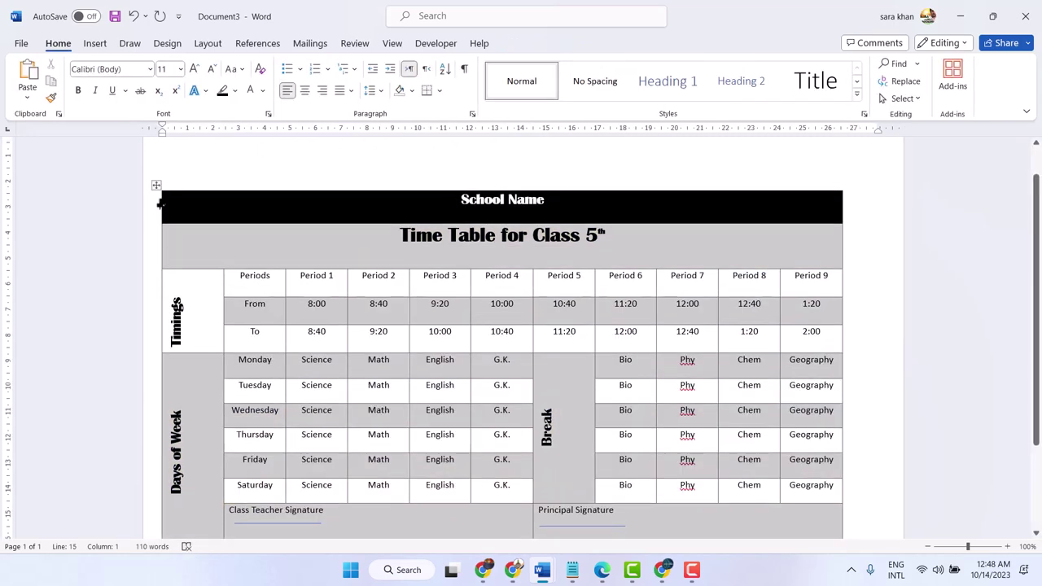
left_click(157, 184)
left_click(528, 43)
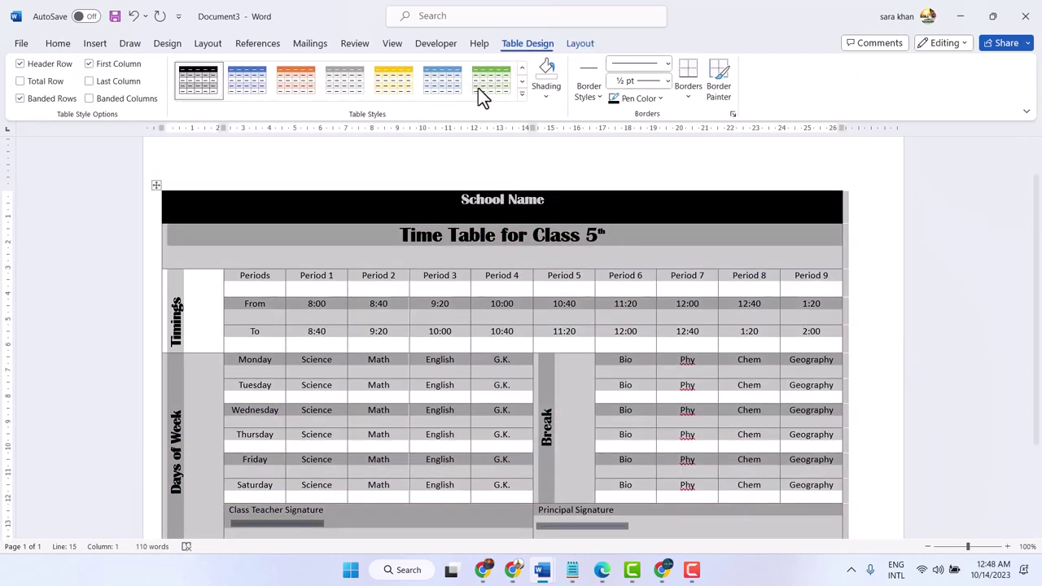
Step: Pick List Table 3 - Accent 2 from the expanded Table Styles gallery for an orange header band
left_click(521, 94)
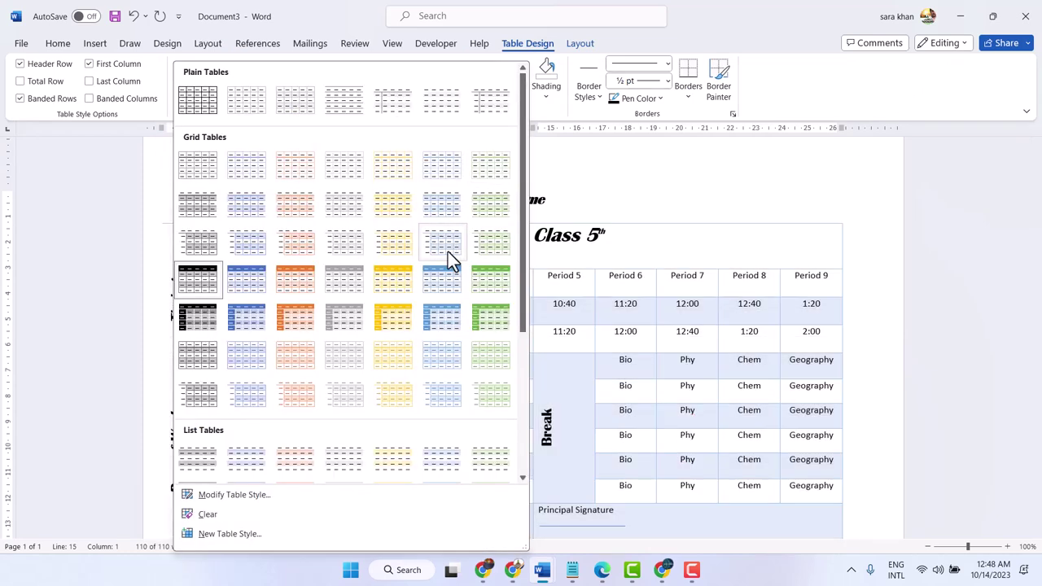
scroll(449, 269, "down", 3)
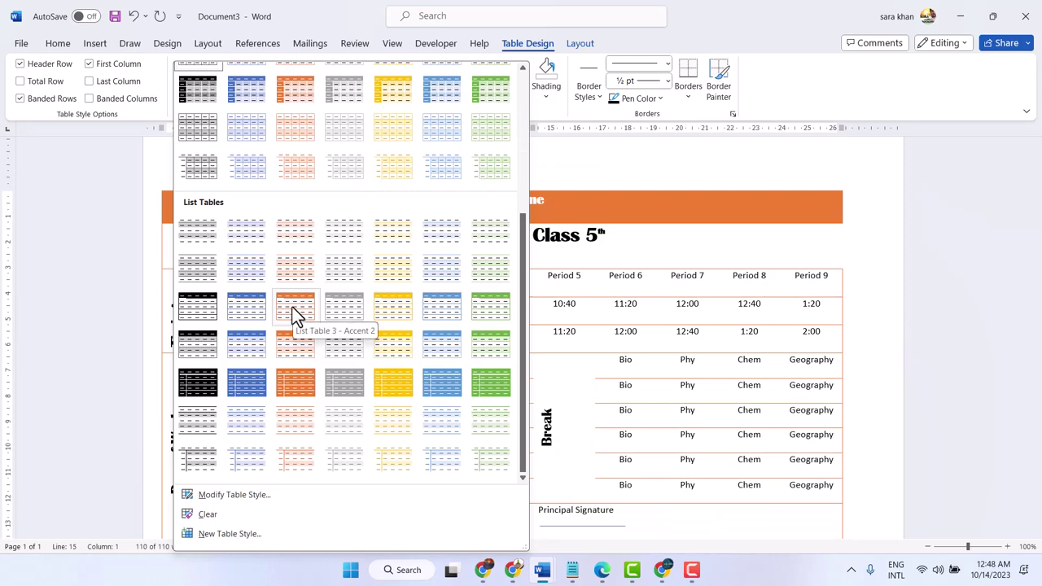
left_click(292, 307)
left_click(623, 176)
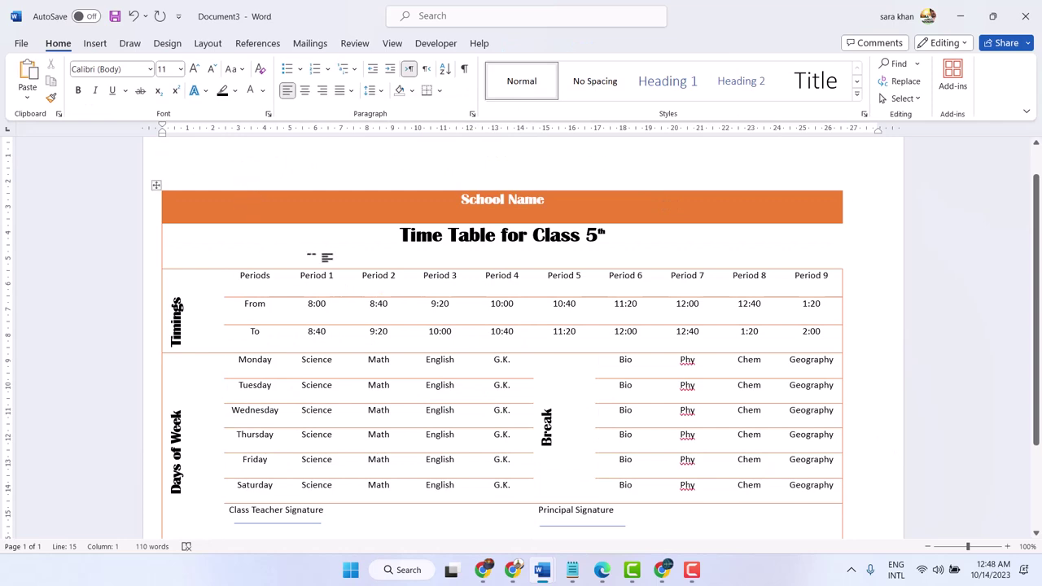
scroll(326, 258, "down", 1)
scroll(315, 264, "up", 2)
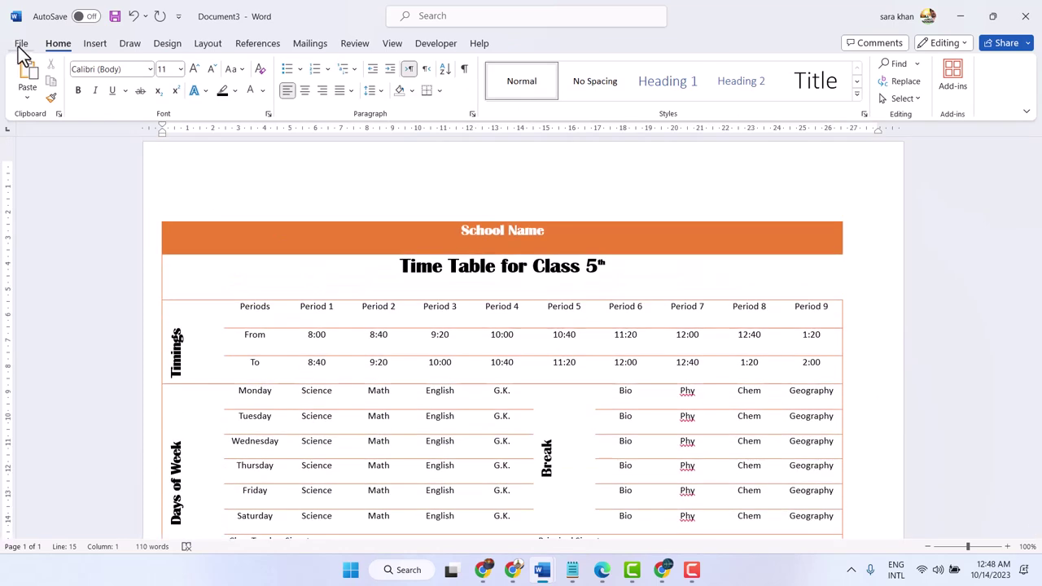
left_click(21, 43)
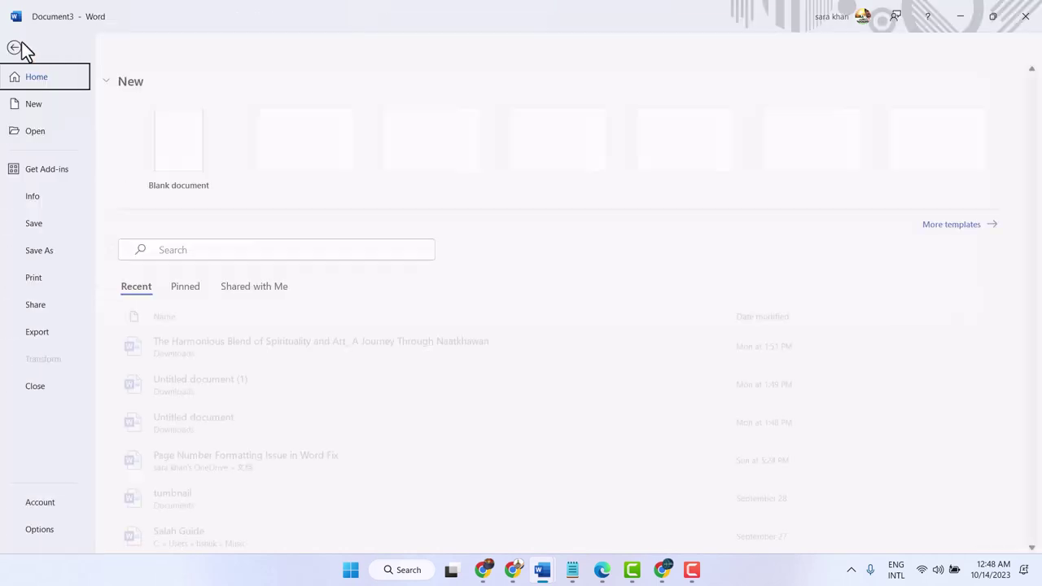
left_click(34, 278)
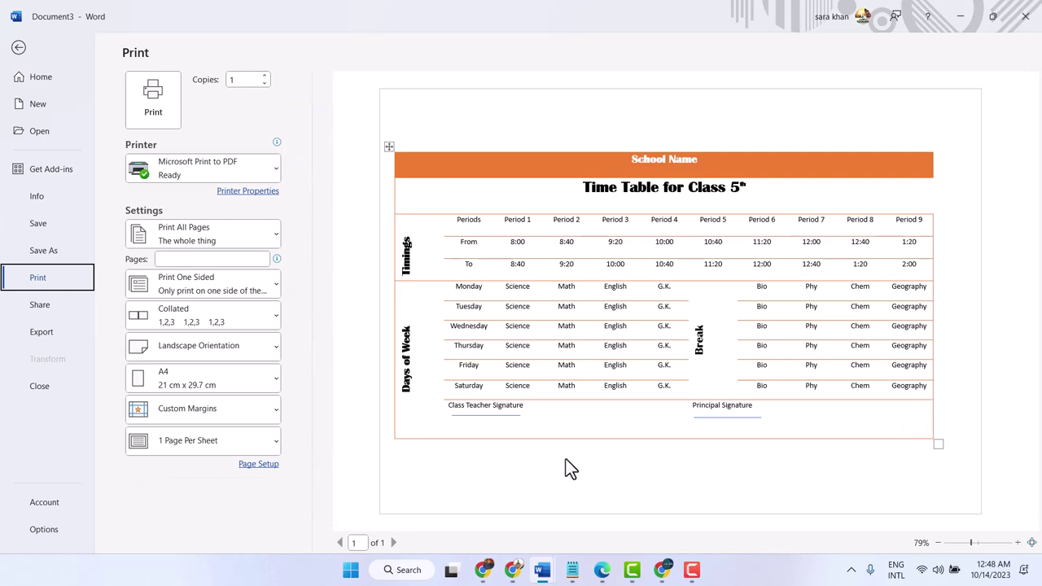
left_click(17, 49)
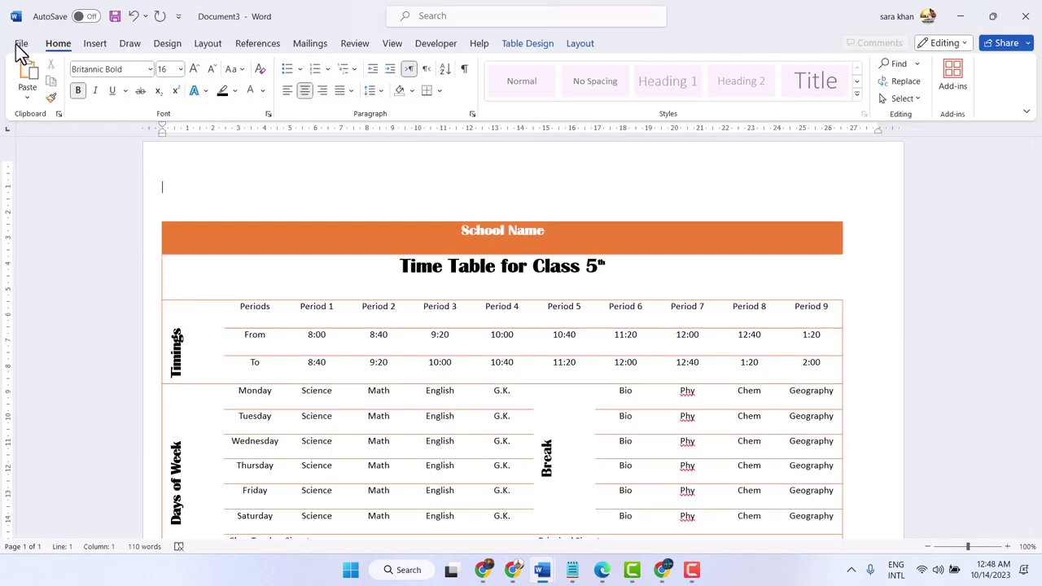
Step: Restyle the timetable with Grid Table 4 - Accent 2 and view it in File > Print preview
left_click(155, 215)
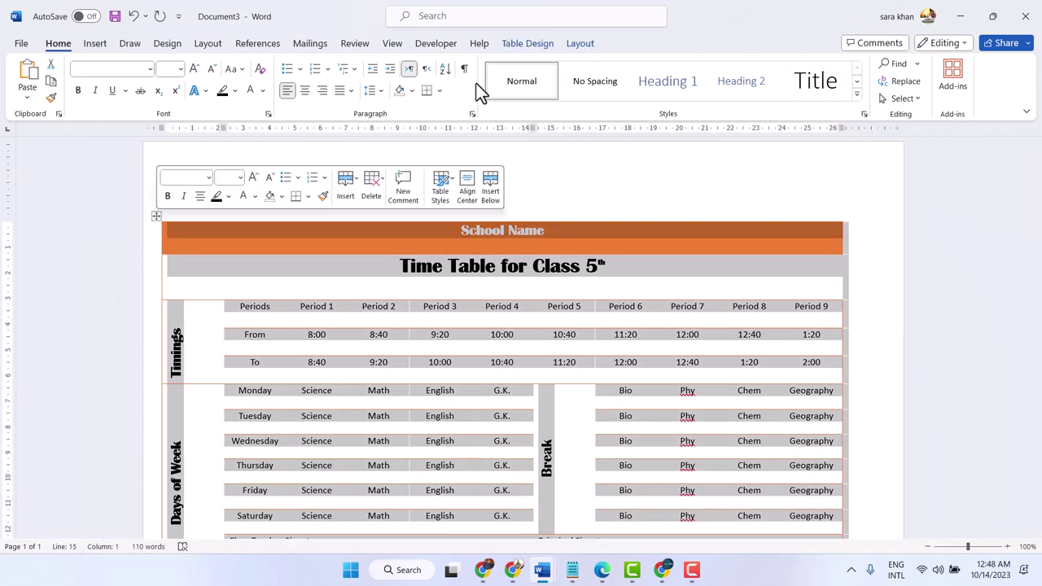
left_click(523, 44)
left_click(521, 96)
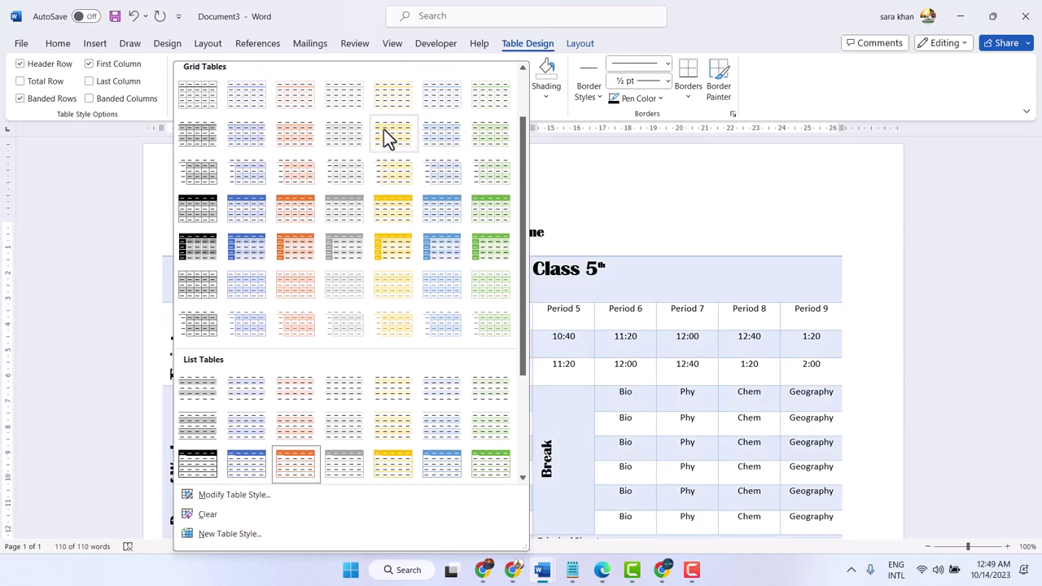
scroll(384, 131, "up", 2)
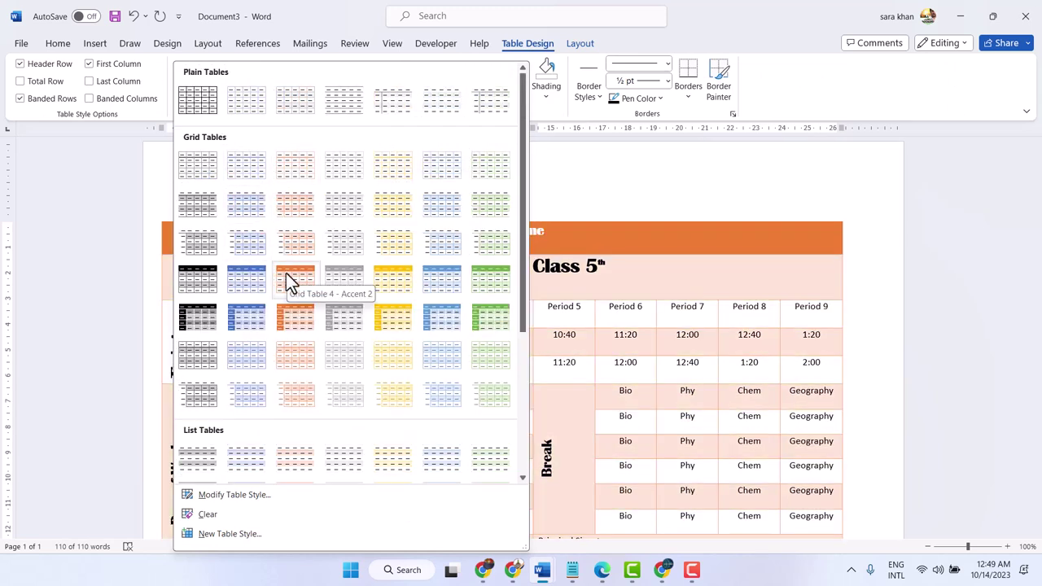
left_click(286, 272)
left_click(430, 193)
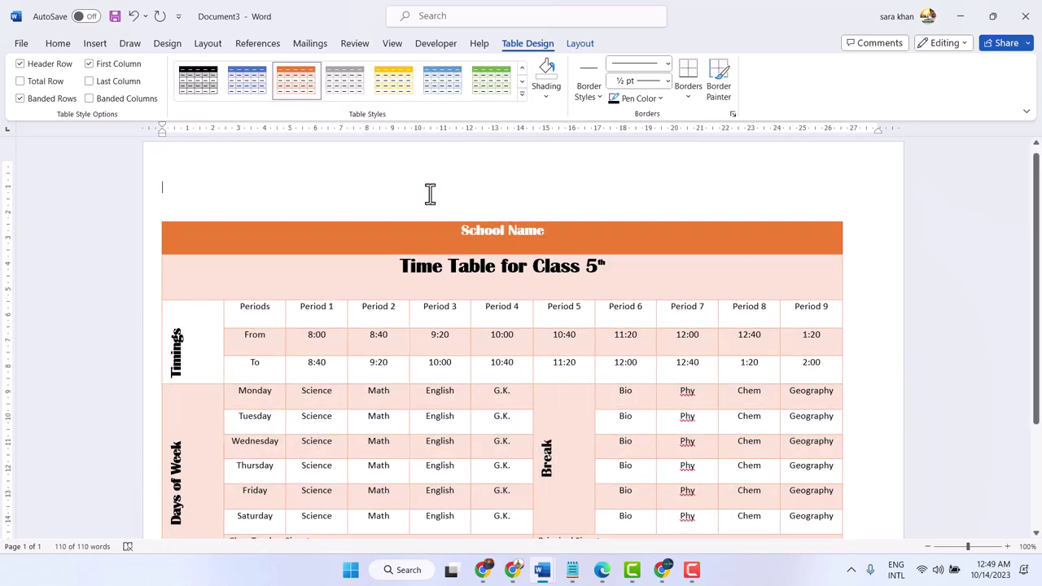
left_click(23, 43)
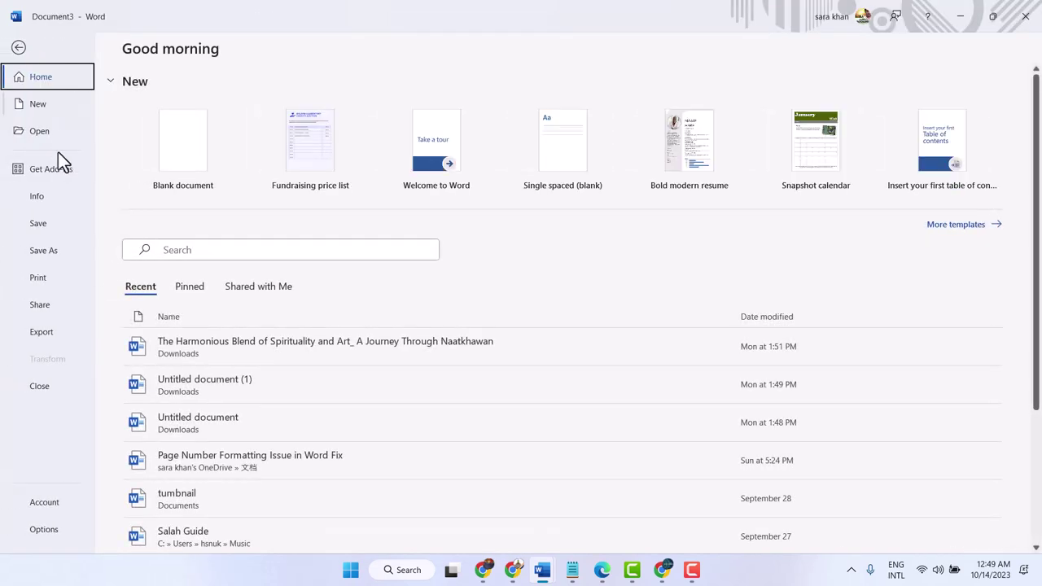
left_click(39, 278)
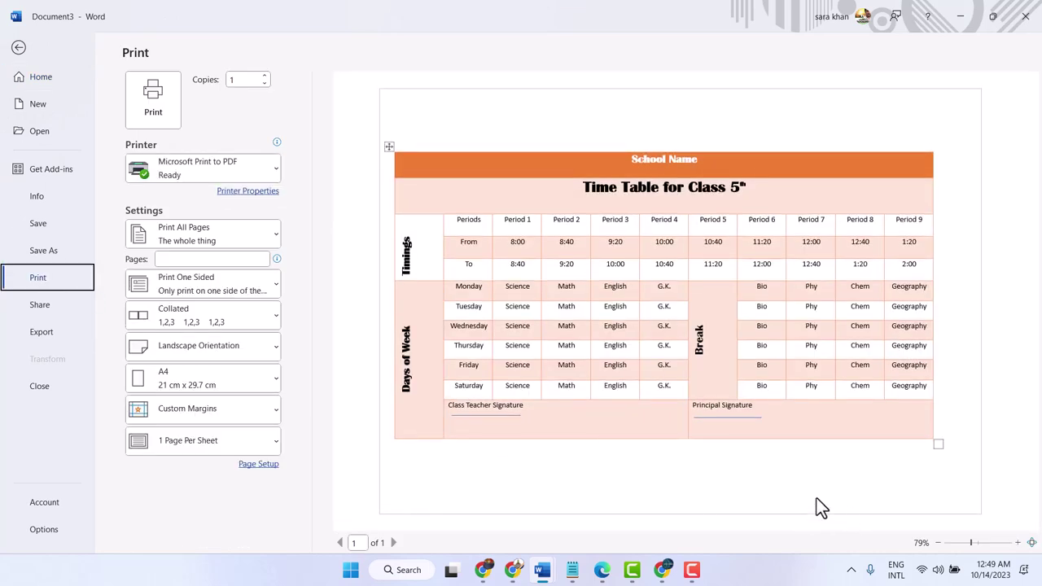